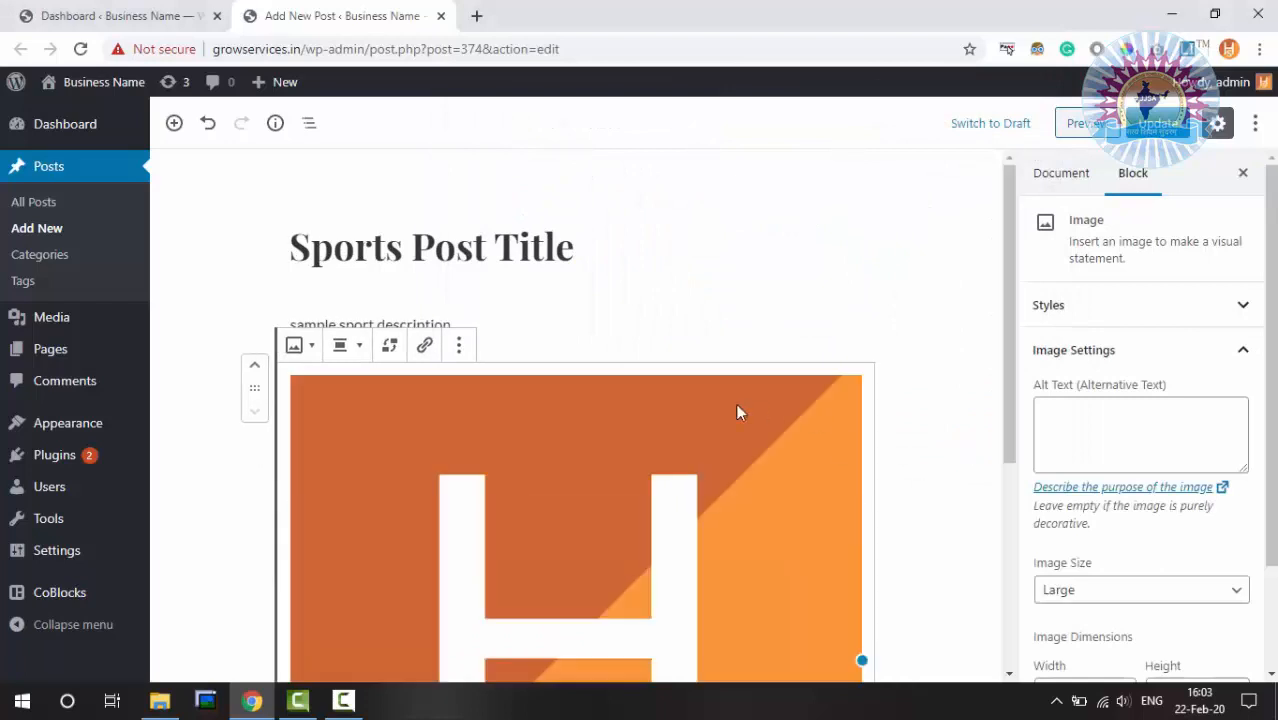
# Scroll to check the HS logo image below the sample sport description
pyautogui.scroll(-3, 984, 398)
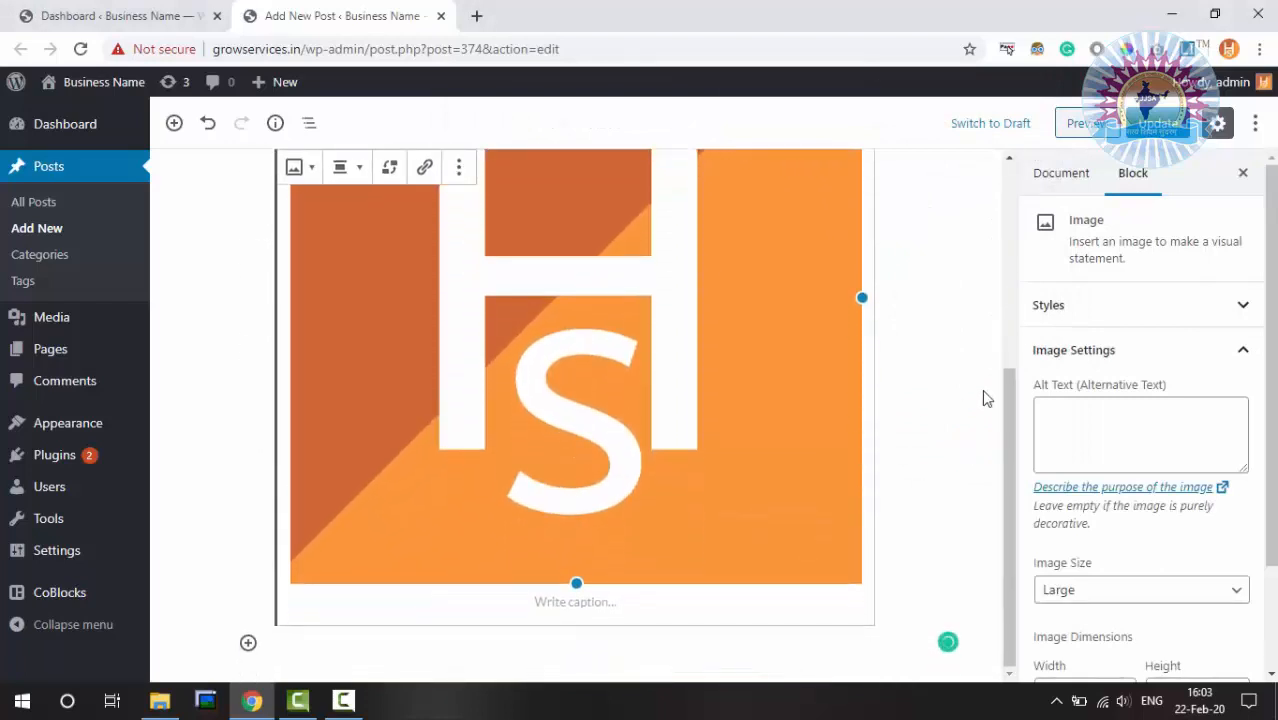
pyautogui.scroll(3, 984, 398)
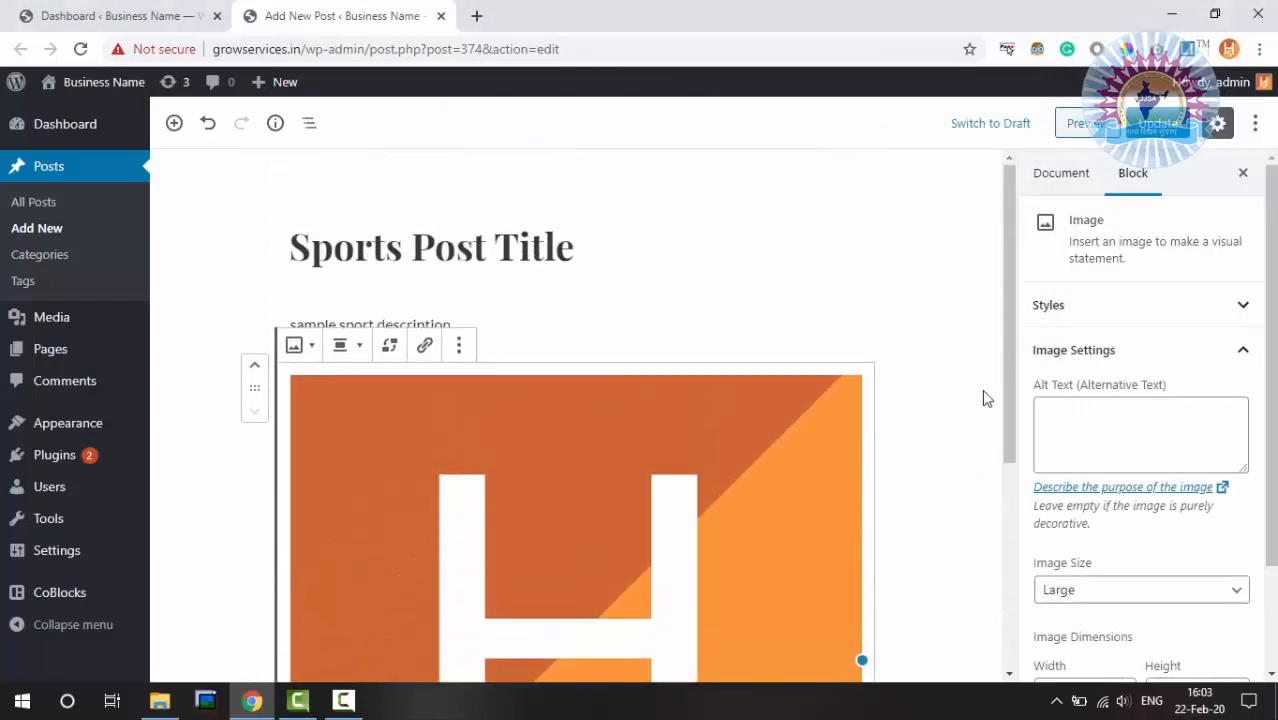
# Remove the HS logo block, re-insert HS from the Media Library, then delete it again
pyautogui.click(459, 345)
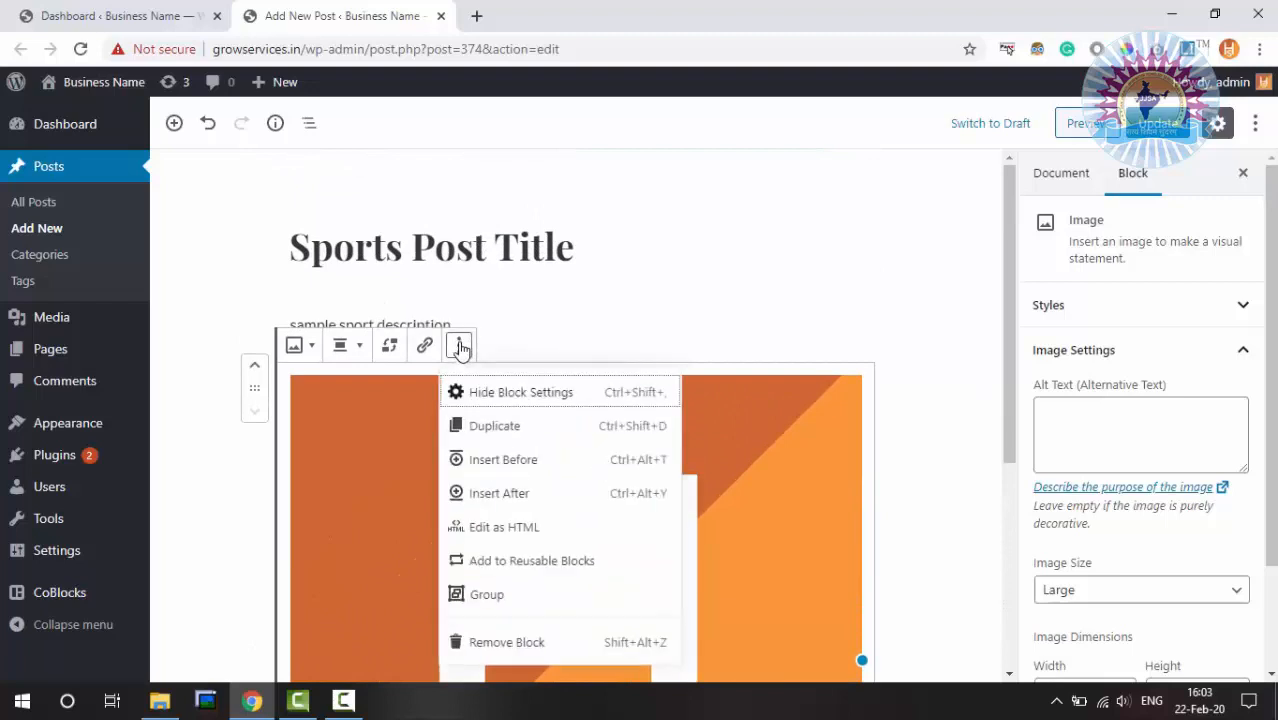
pyautogui.click(530, 645)
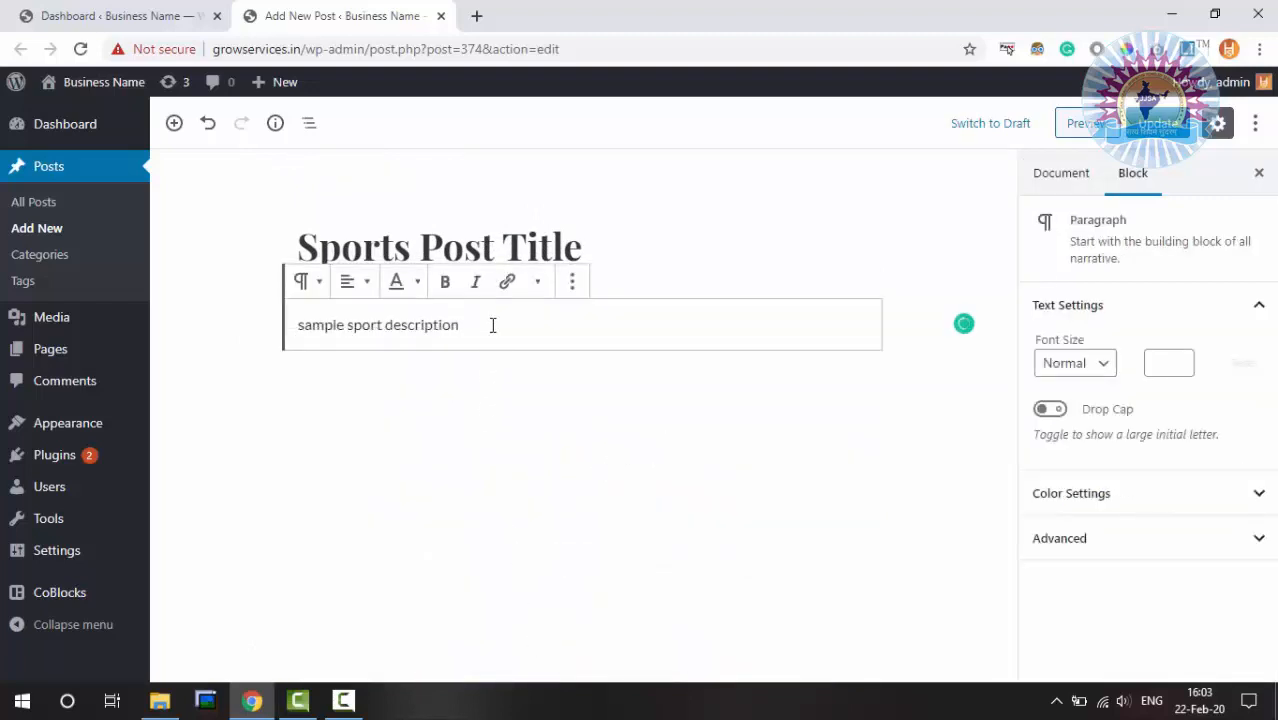
pyautogui.press('Return')
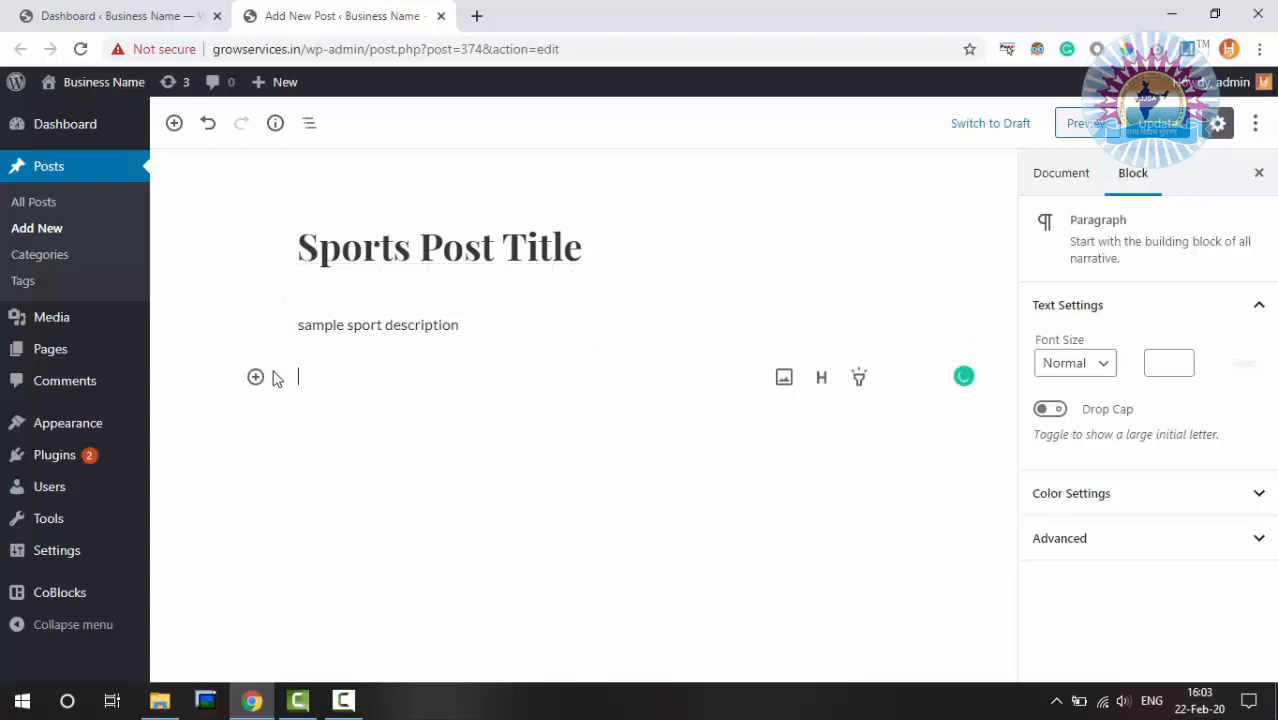
pyautogui.click(784, 376)
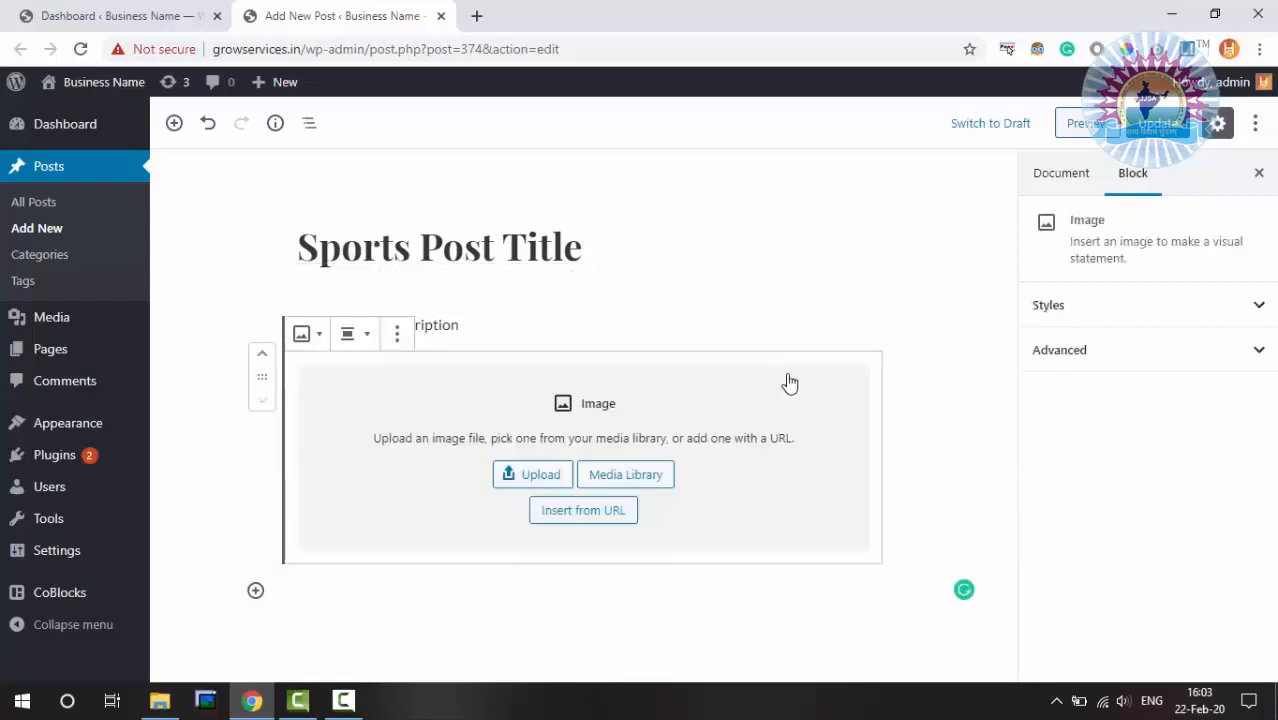
pyautogui.click(612, 481)
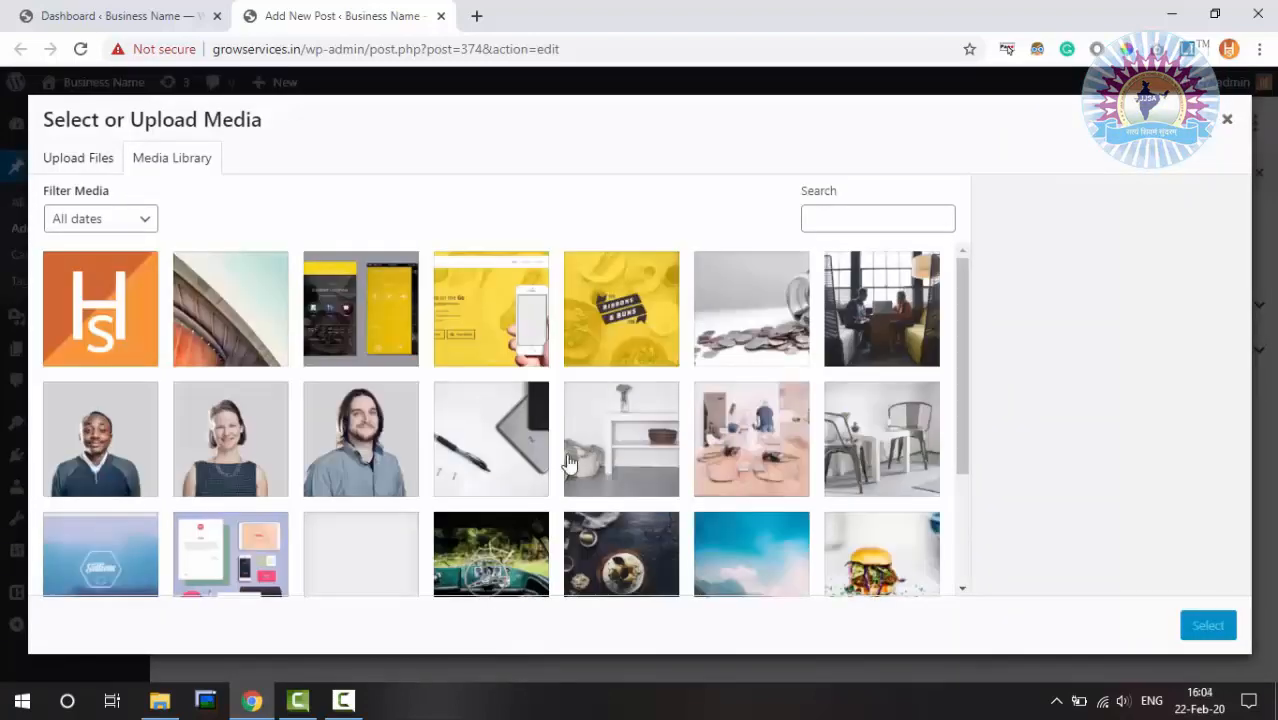
pyautogui.click(138, 319)
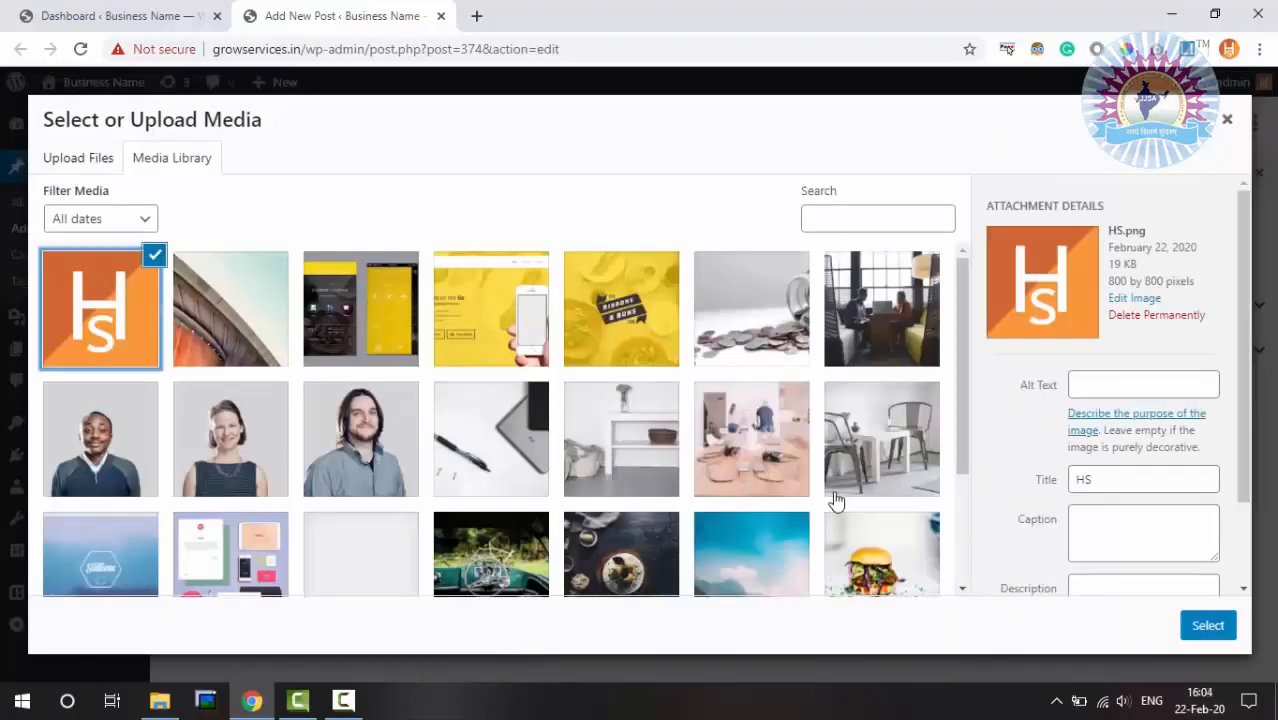
pyautogui.click(1208, 627)
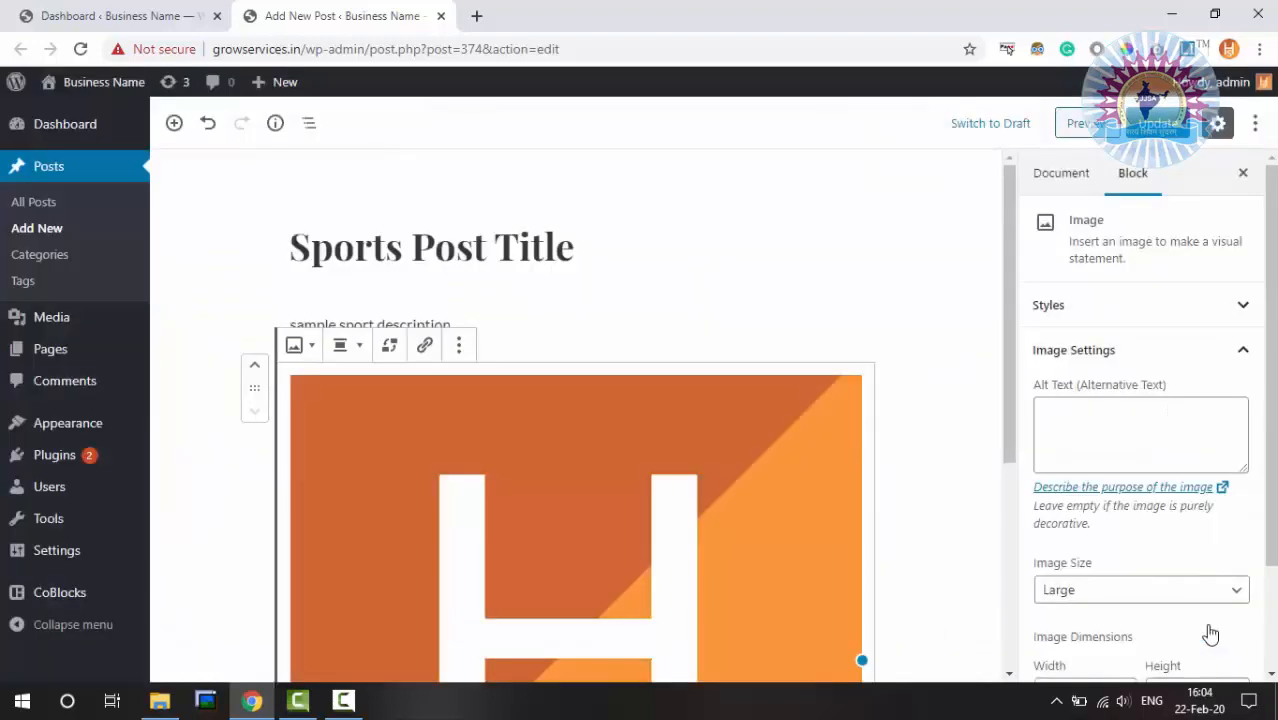
pyautogui.press('Delete')
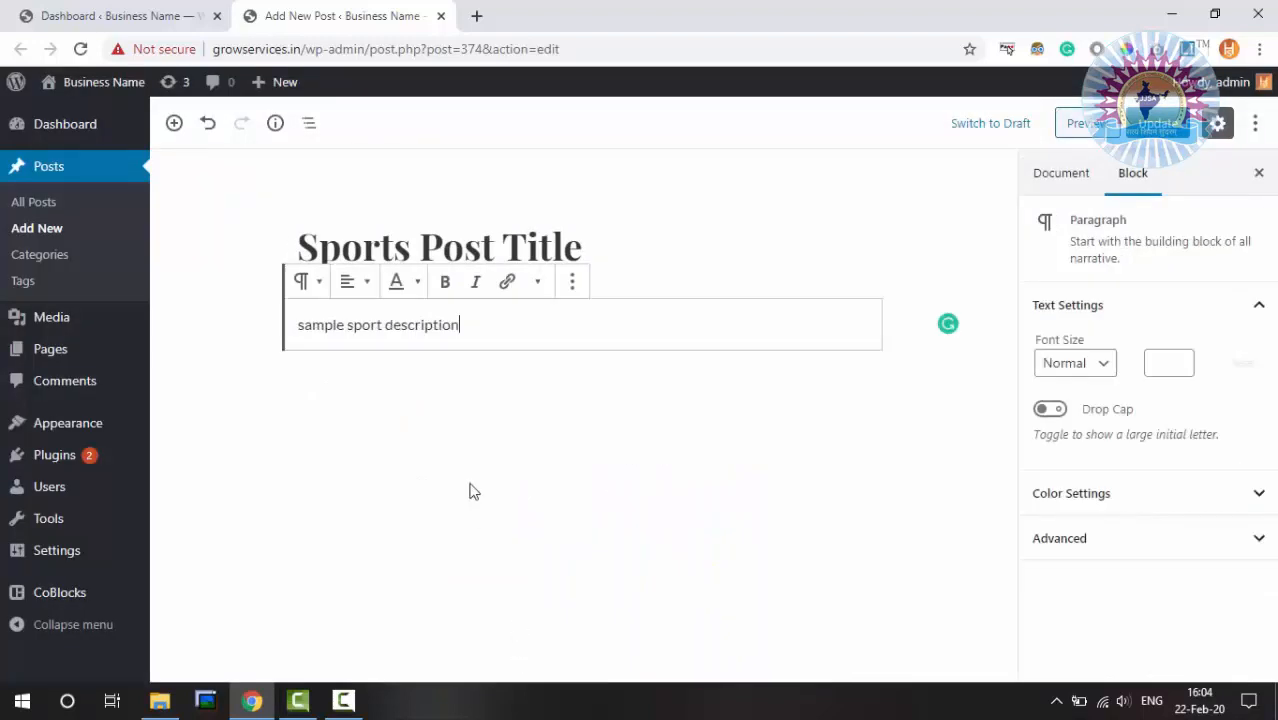
# Add a new Image block below the description and choose Insert from URL
pyautogui.press('Return')
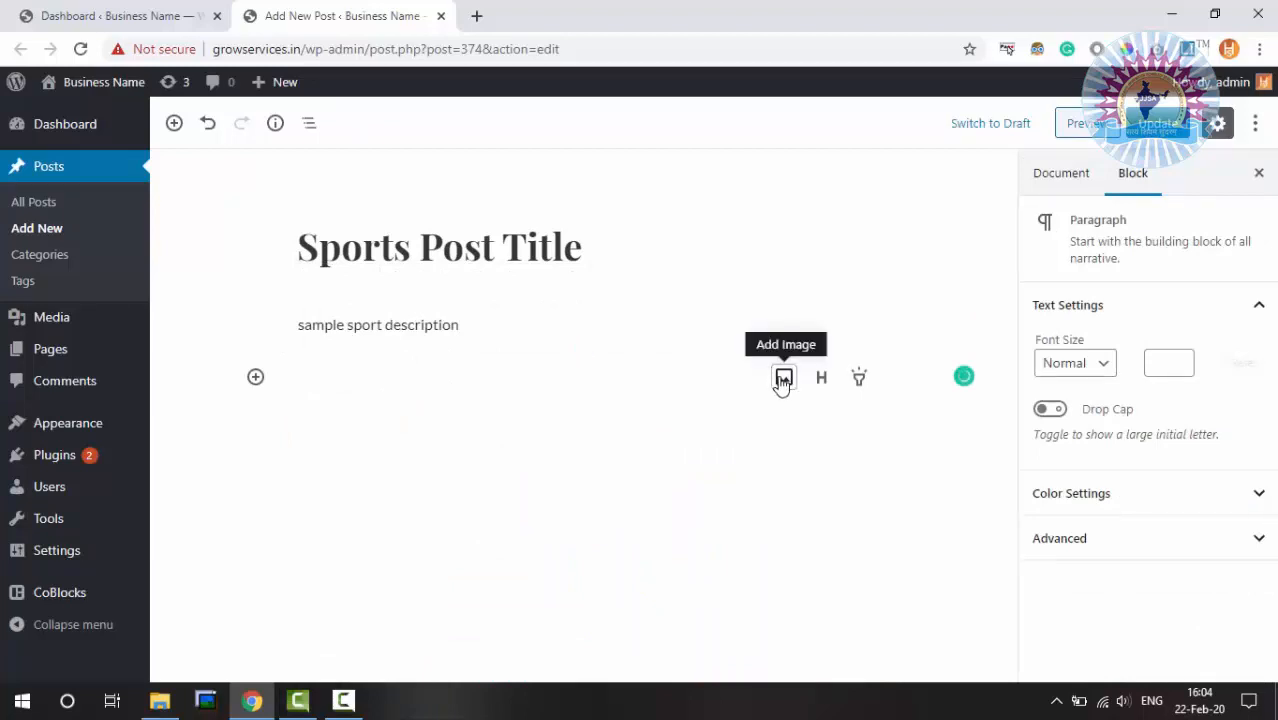
pyautogui.click(783, 378)
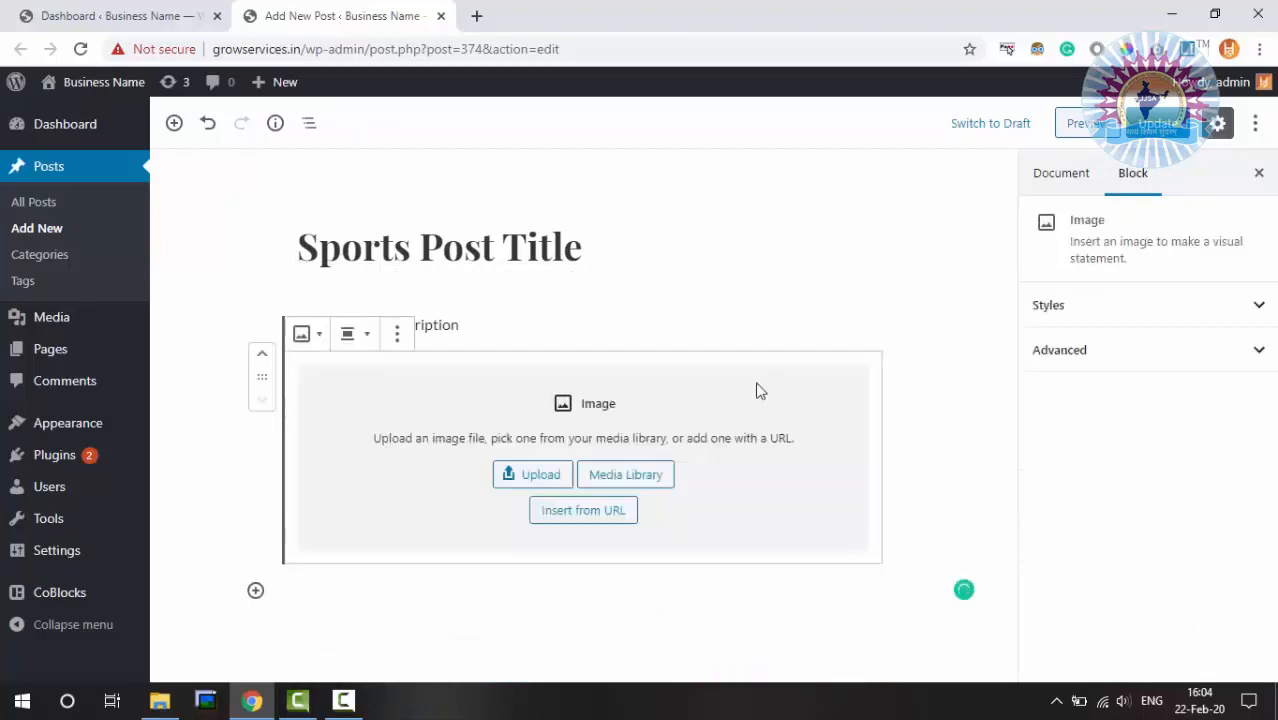
pyautogui.click(585, 514)
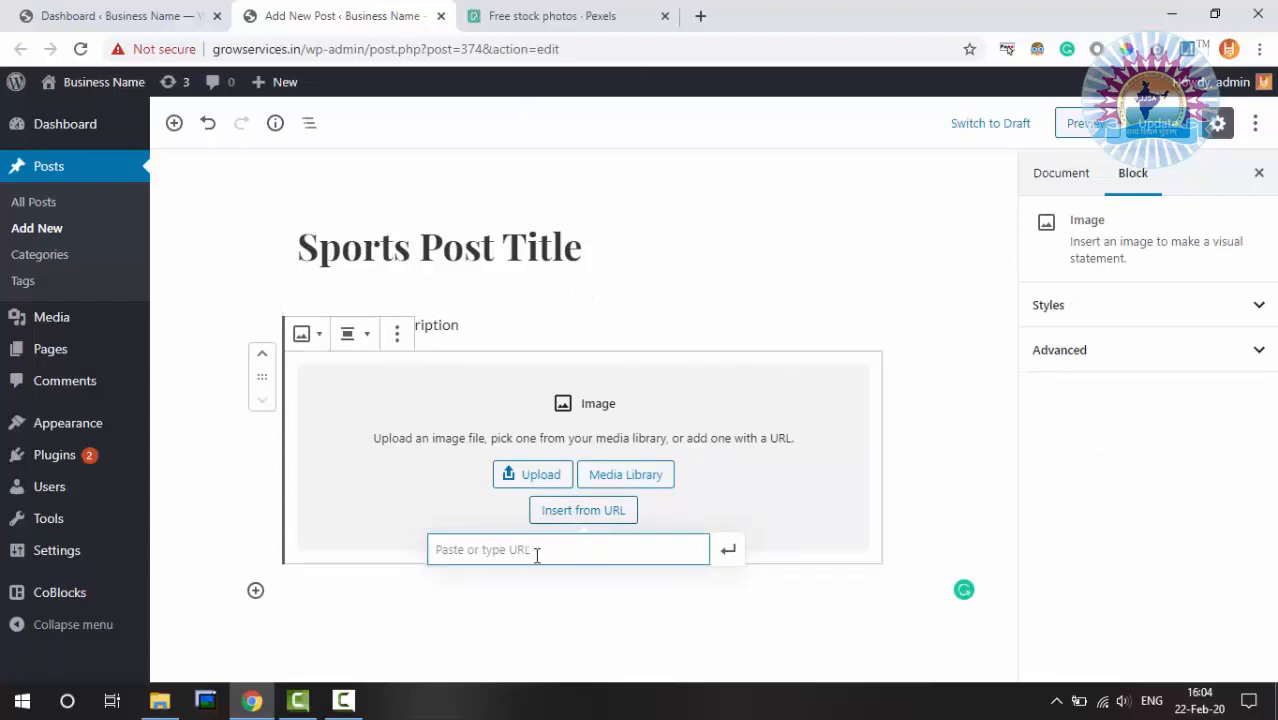
# Copy the image address of Pexels' 'Photo Of Orange Book Beside Laptop' and return to WordPress
pyautogui.click(598, 10)
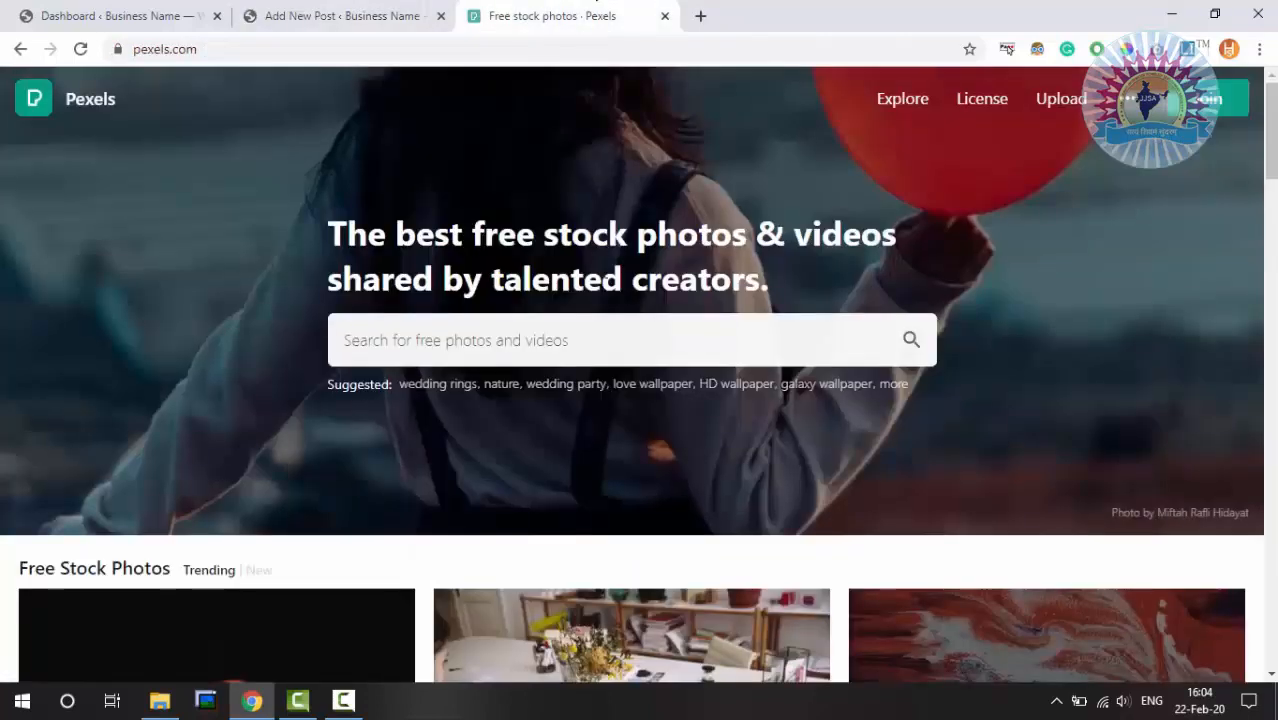
pyautogui.scroll(-4, 613, 312)
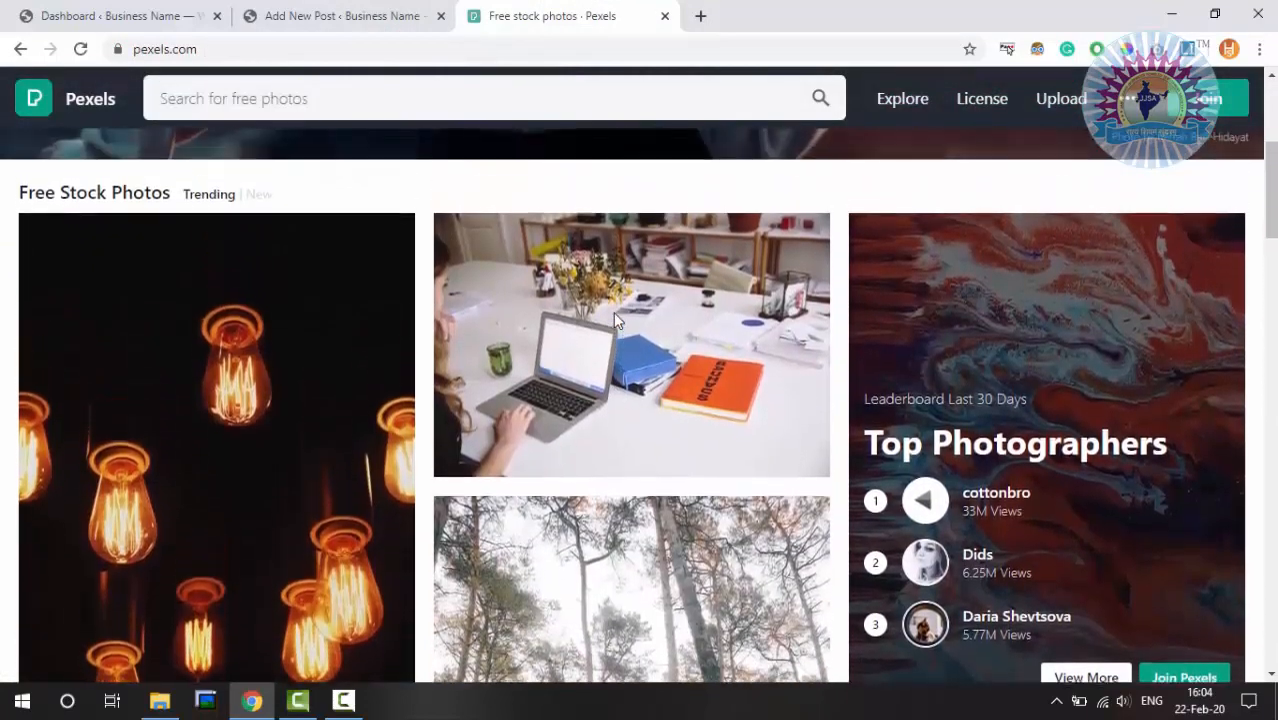
pyautogui.scroll(1, 613, 312)
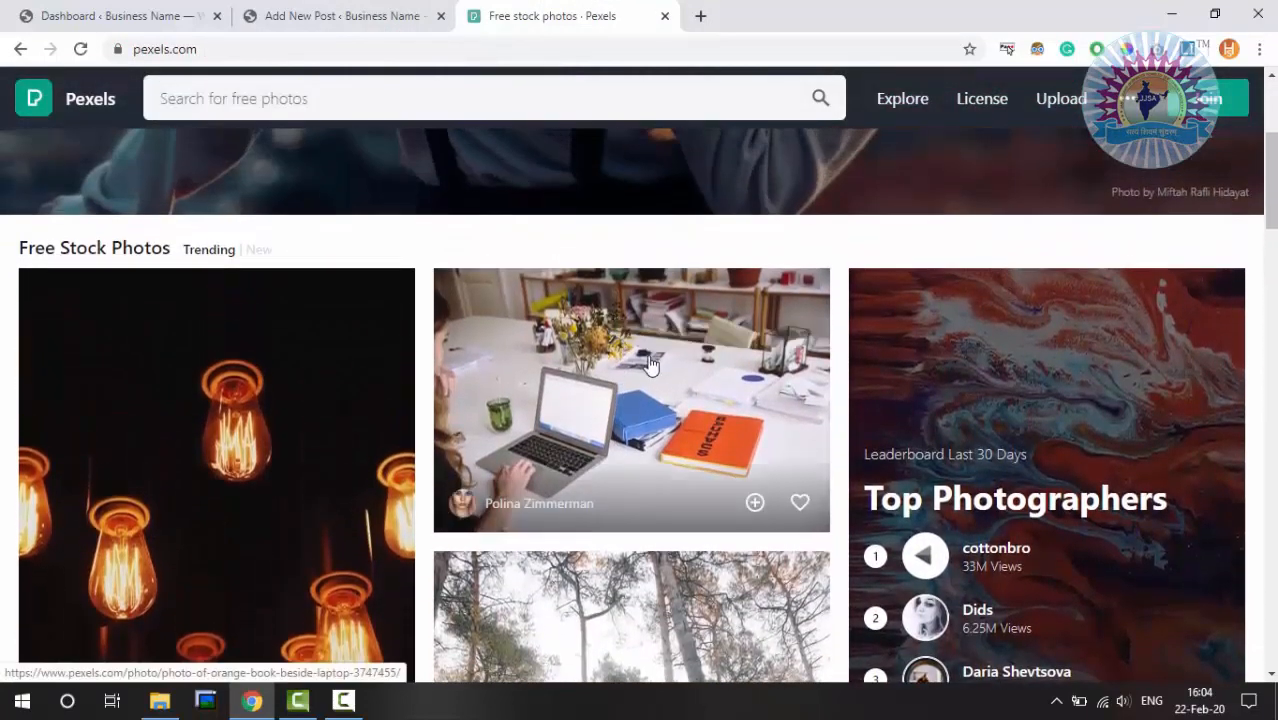
pyautogui.click(645, 362)
pyautogui.rightClick(619, 315)
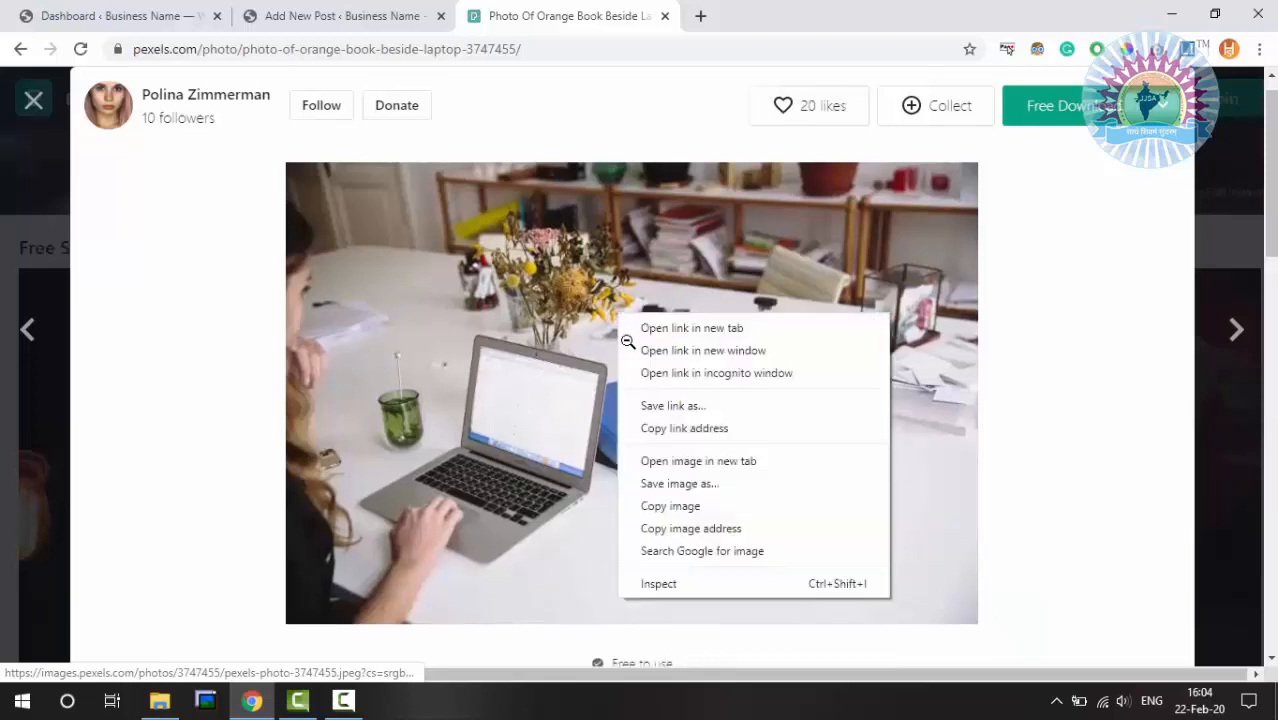
pyautogui.click(713, 530)
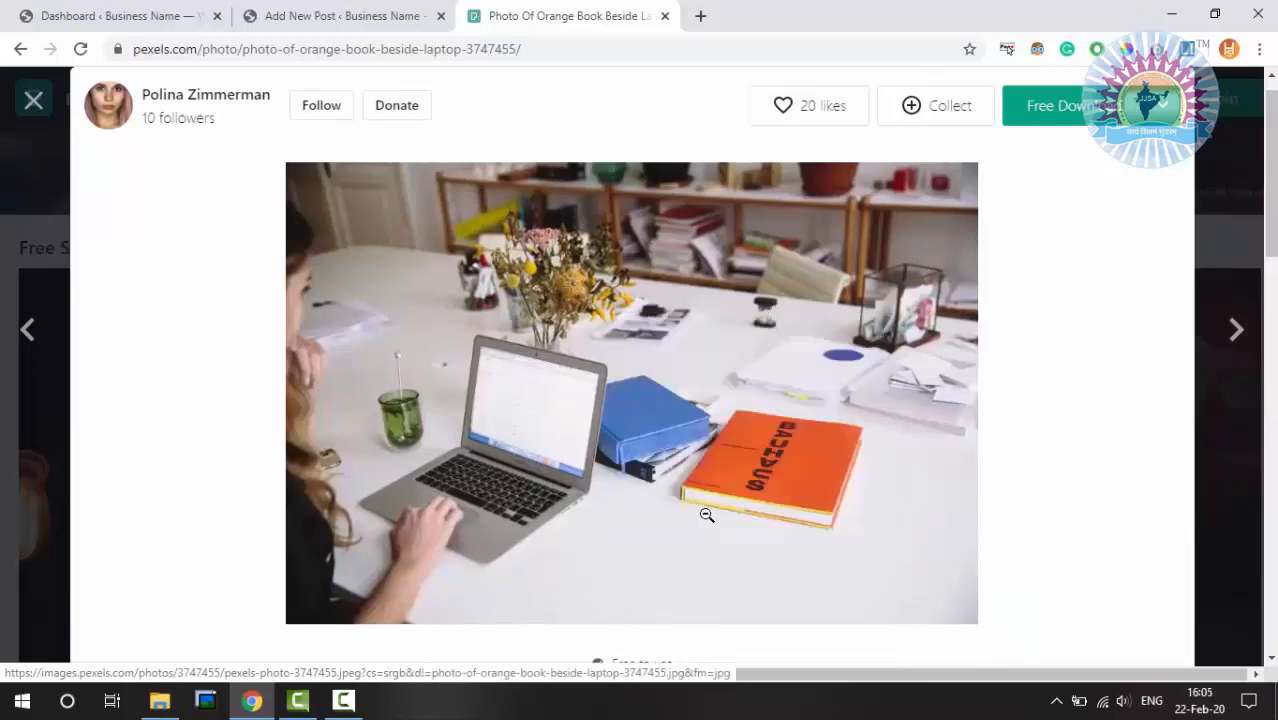
pyautogui.click(400, 15)
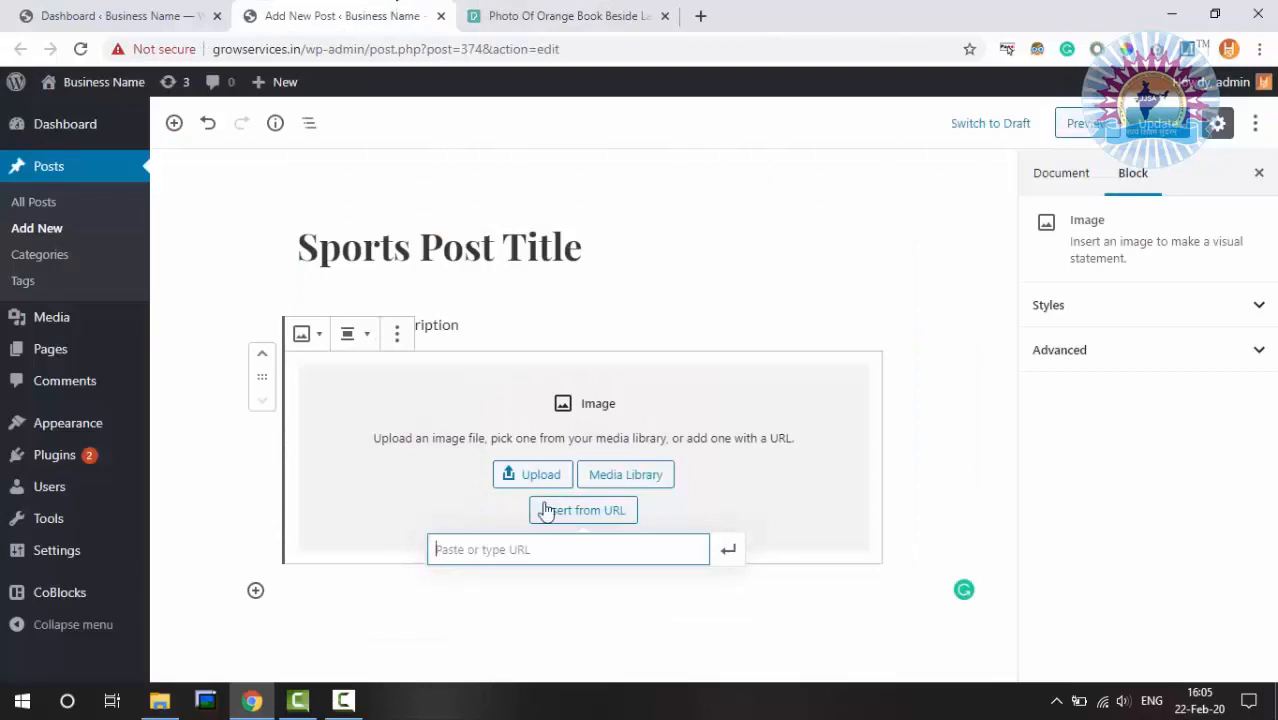
# Insert the laptop and orange book photo from the pasted image URL
pyautogui.hotkey('ctrl', 'v')
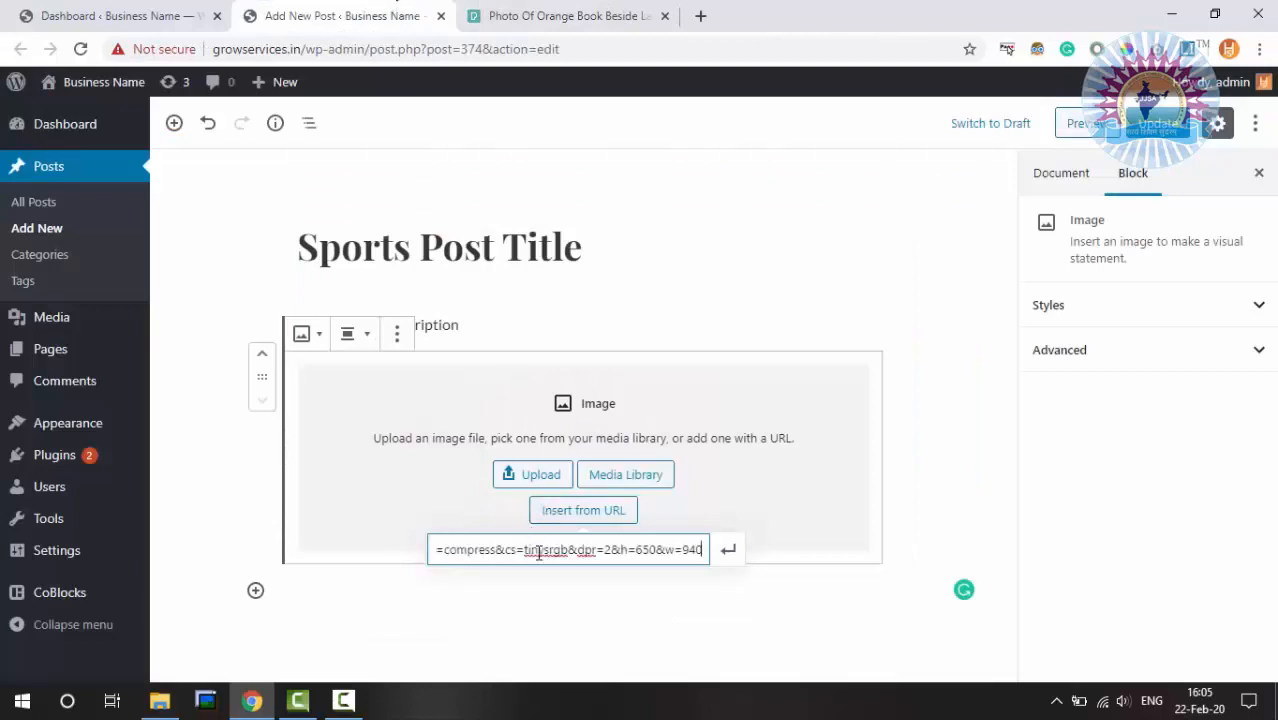
pyautogui.click(727, 552)
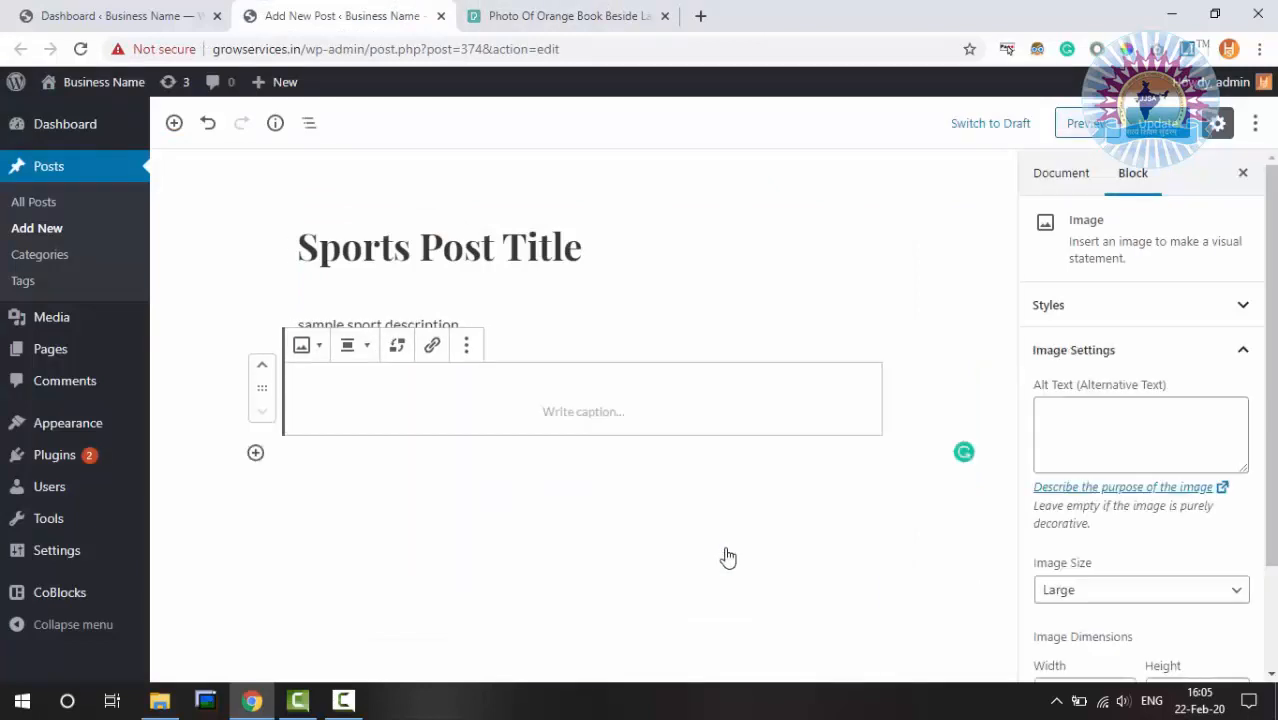
pyautogui.scroll(-2, 912, 437)
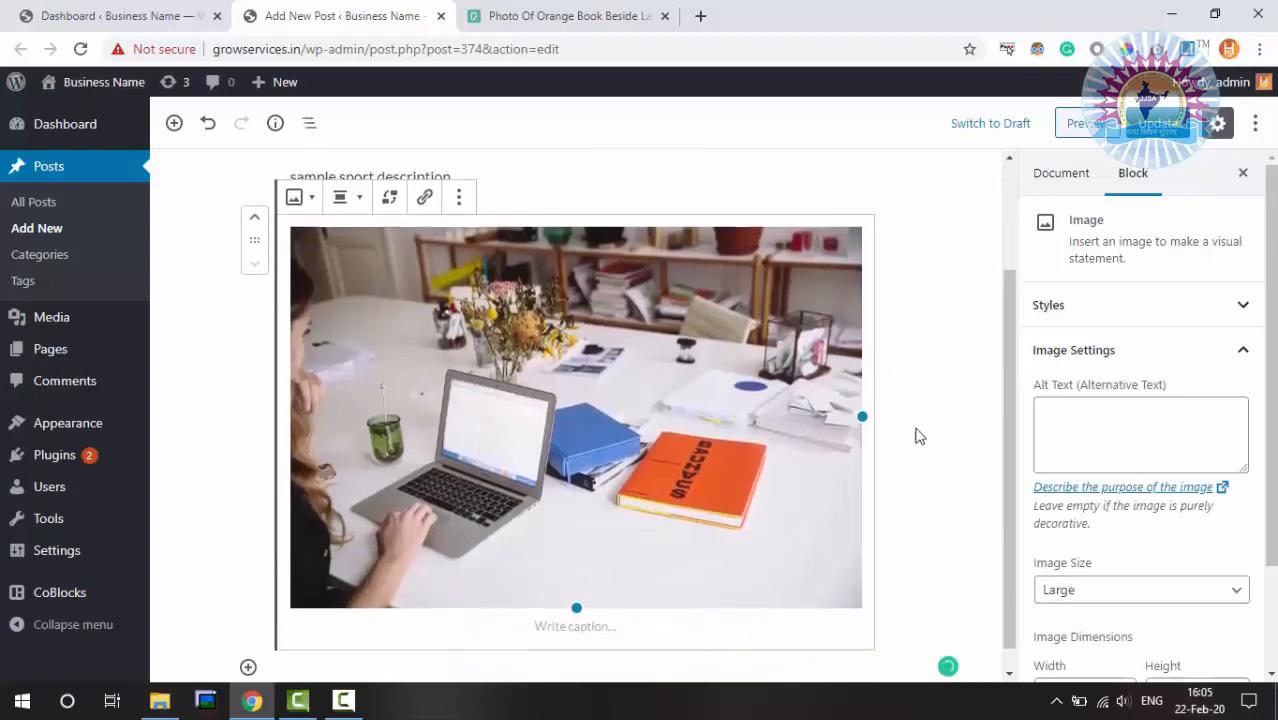
pyautogui.scroll(2, 917, 435)
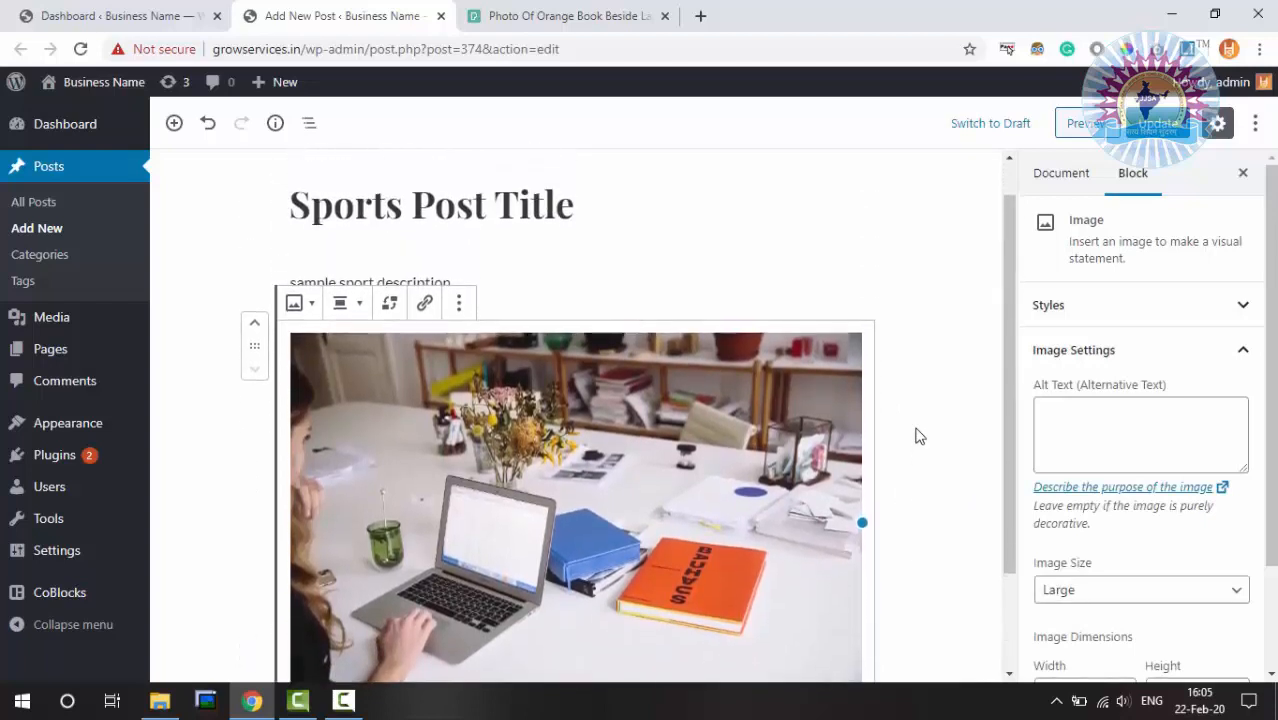
pyautogui.scroll(-2, 917, 435)
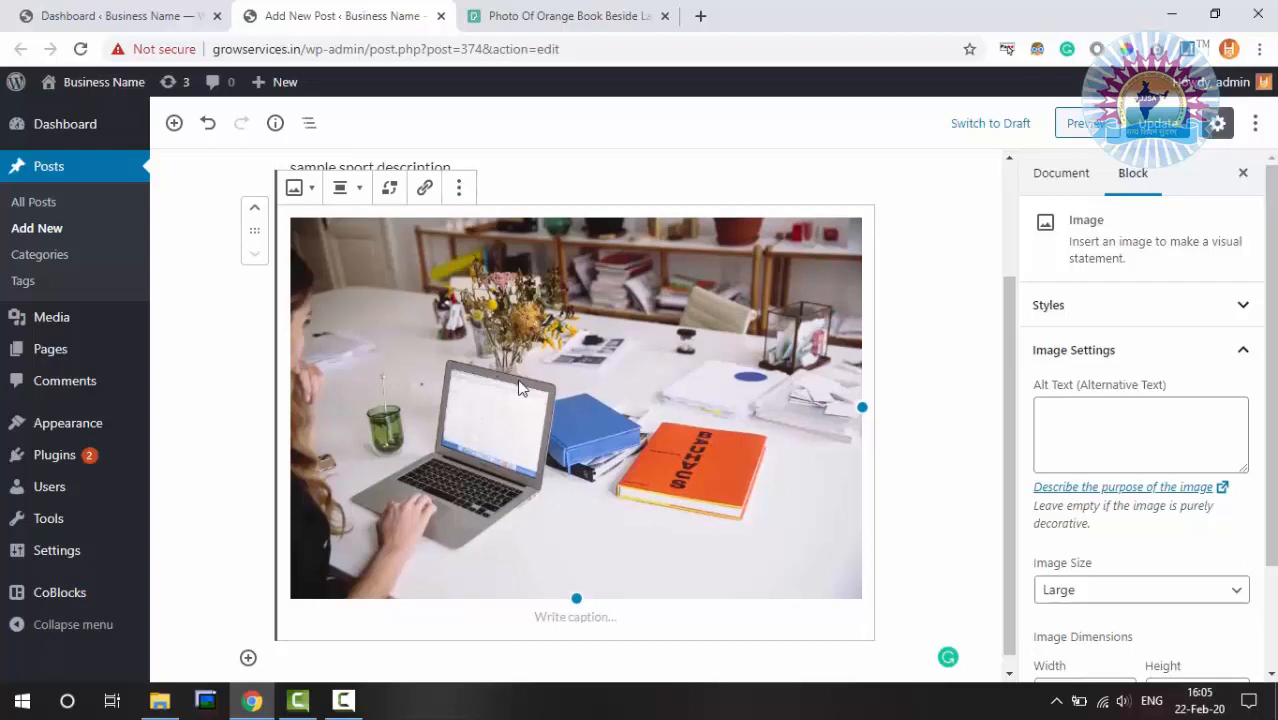
# Remove the laptop photo block and start a new empty block below the description
pyautogui.click(459, 187)
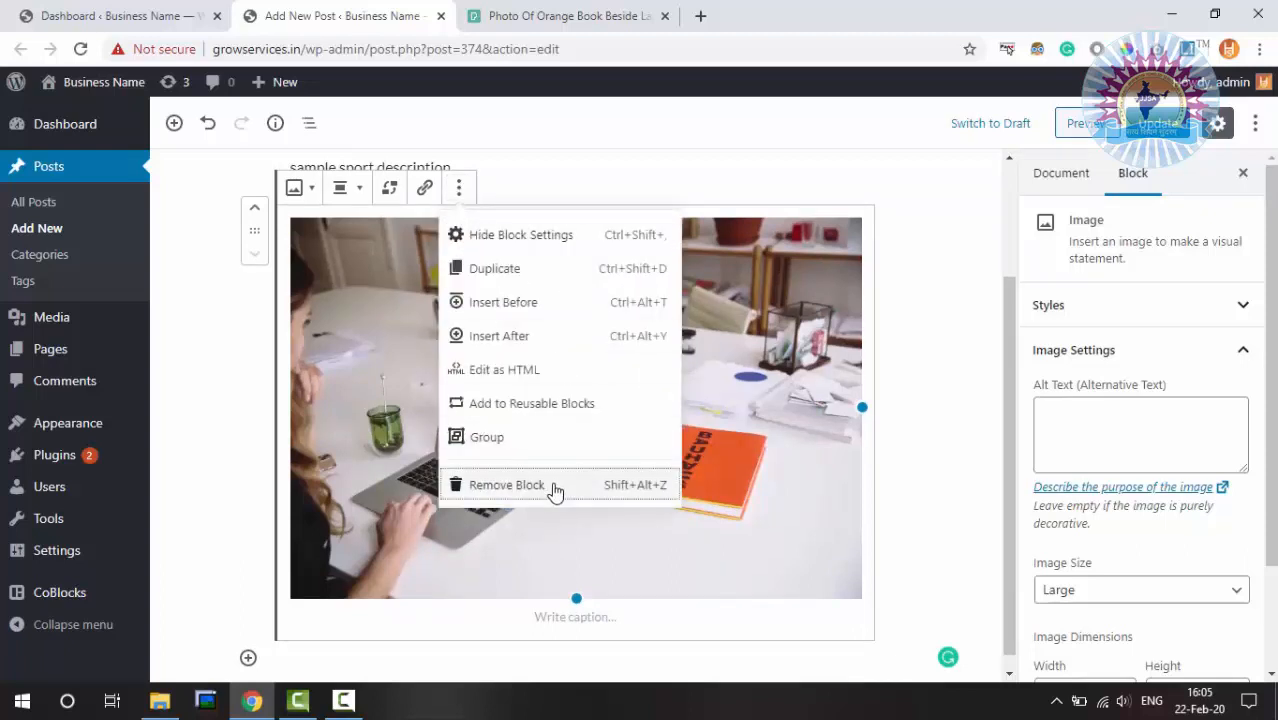
pyautogui.click(553, 488)
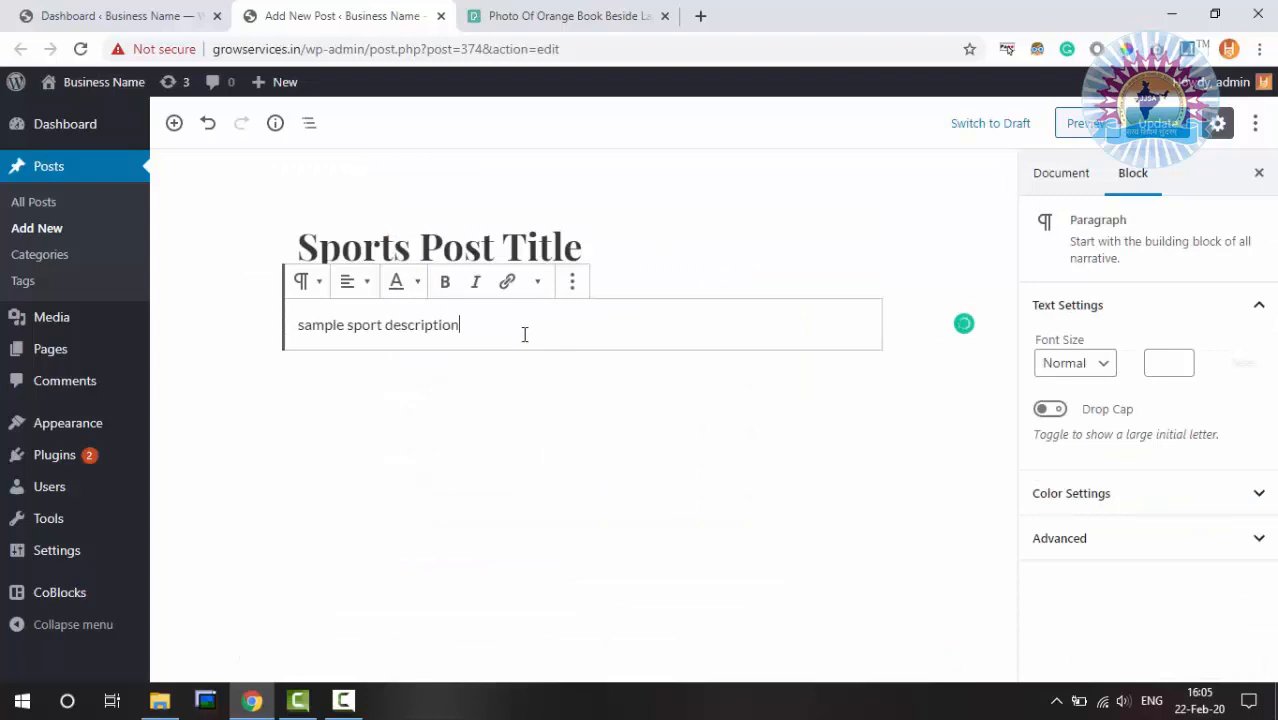
pyautogui.press('Return')
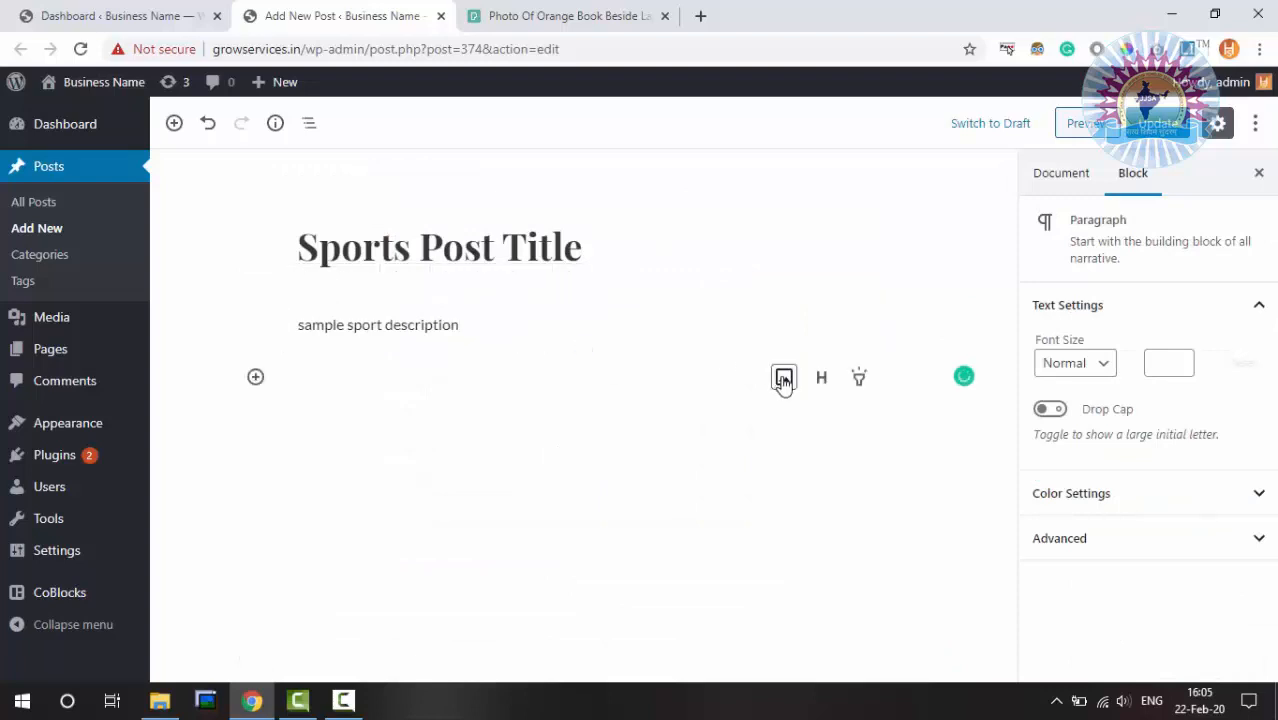
# Add an Image block and pick HS.png from the Media Library
pyautogui.click(784, 379)
pyautogui.click(637, 474)
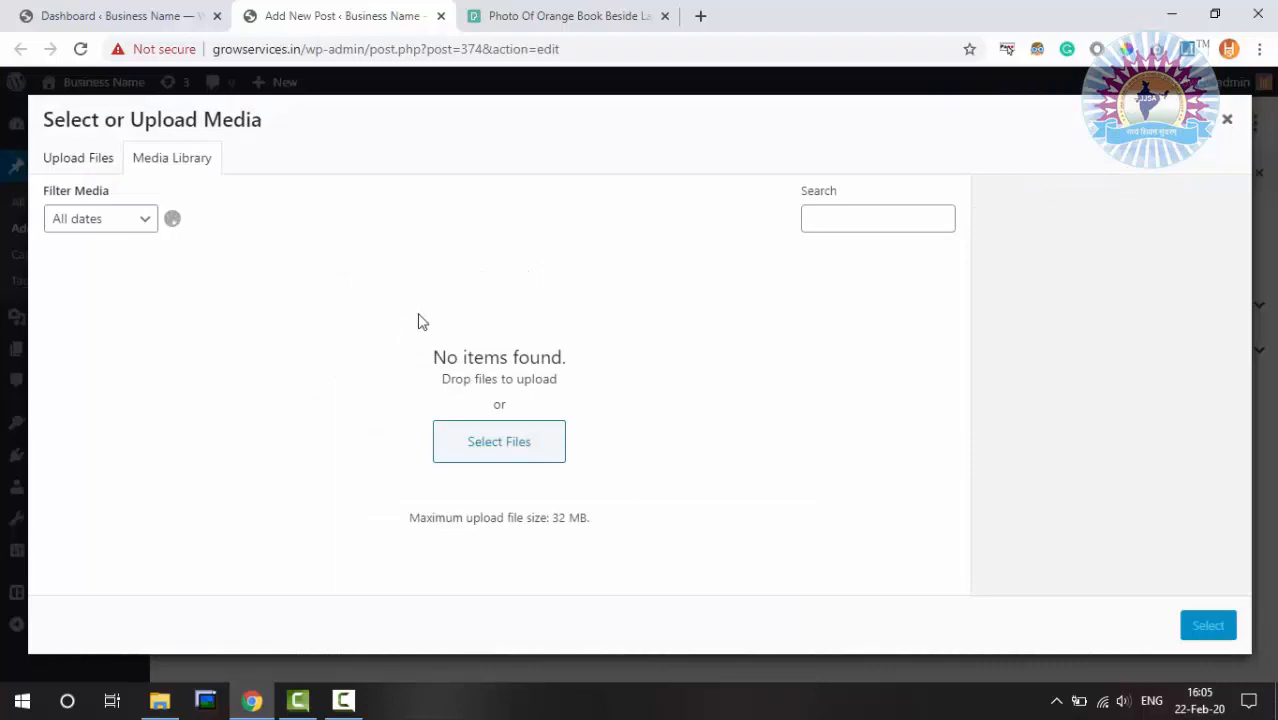
pyautogui.click(130, 315)
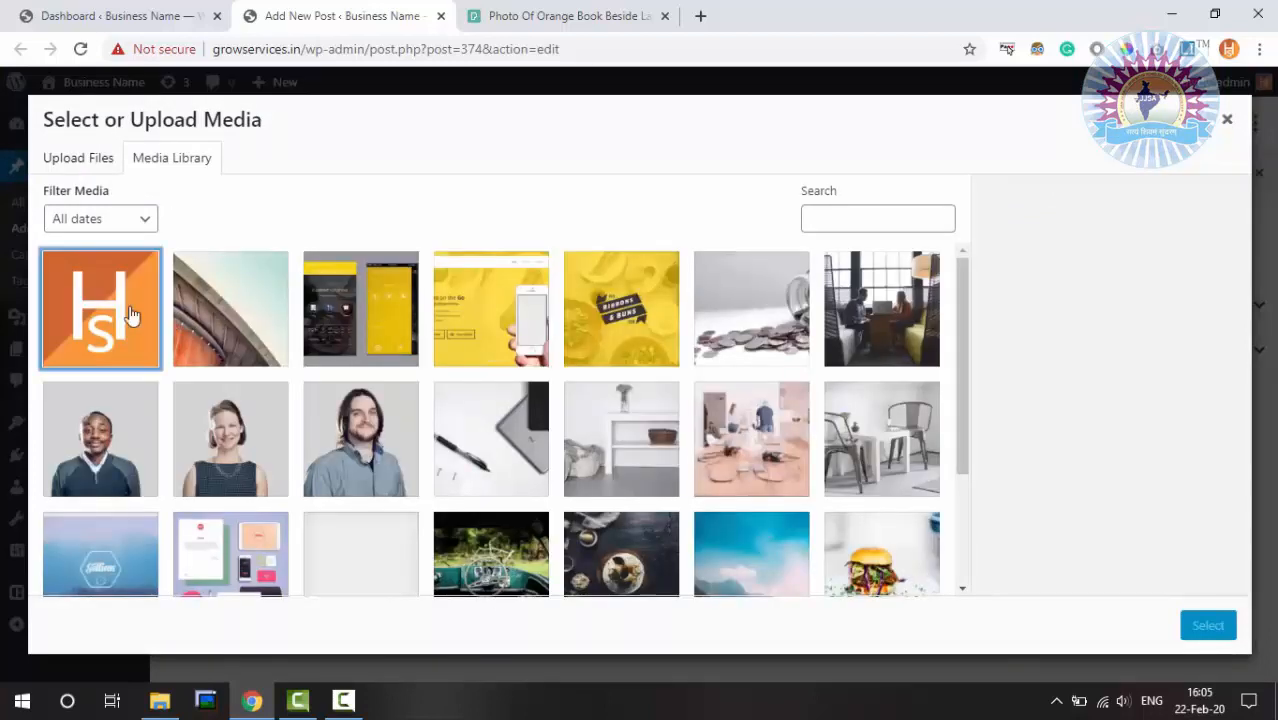
# Give HS.png alt text 'this is alternative text', caption 'caption' and description 'logo'
pyautogui.click(1133, 384)
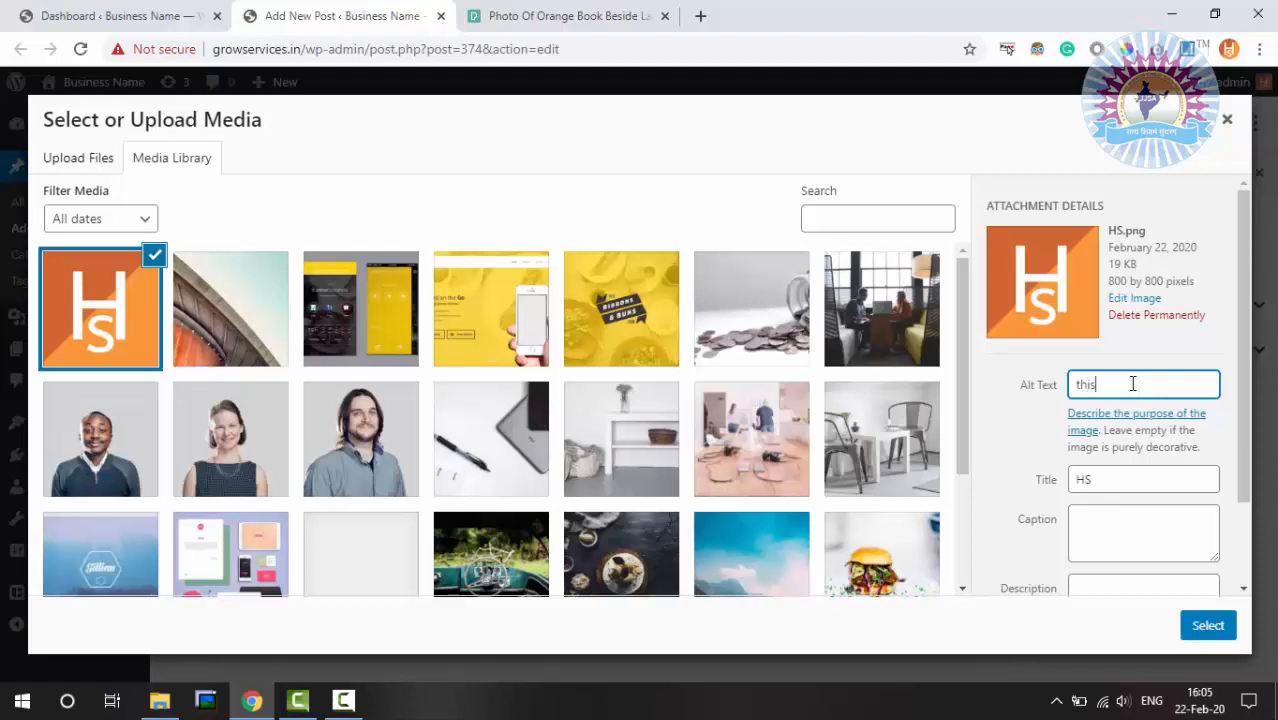
pyautogui.write('ternative text')
pyautogui.moveTo(1120, 479); pyautogui.dragTo(1076, 480)
pyautogui.click(1115, 521)
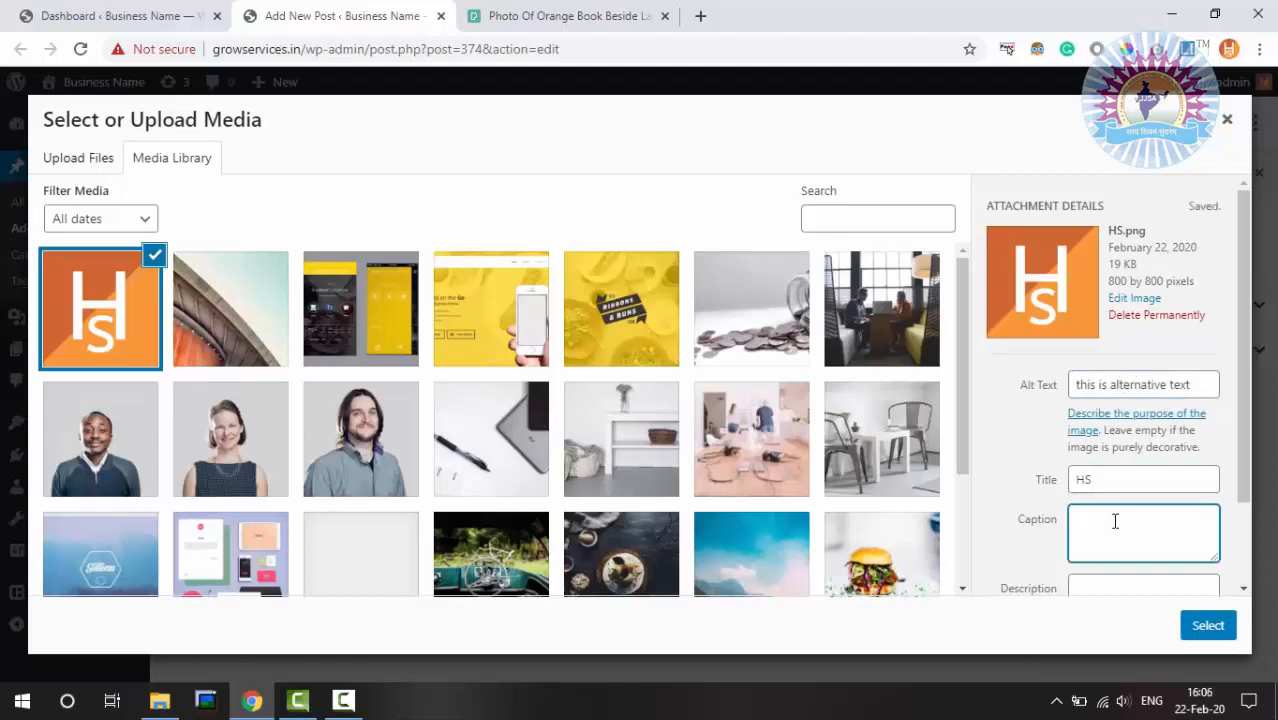
pyautogui.write('caption')
pyautogui.press('Tab')
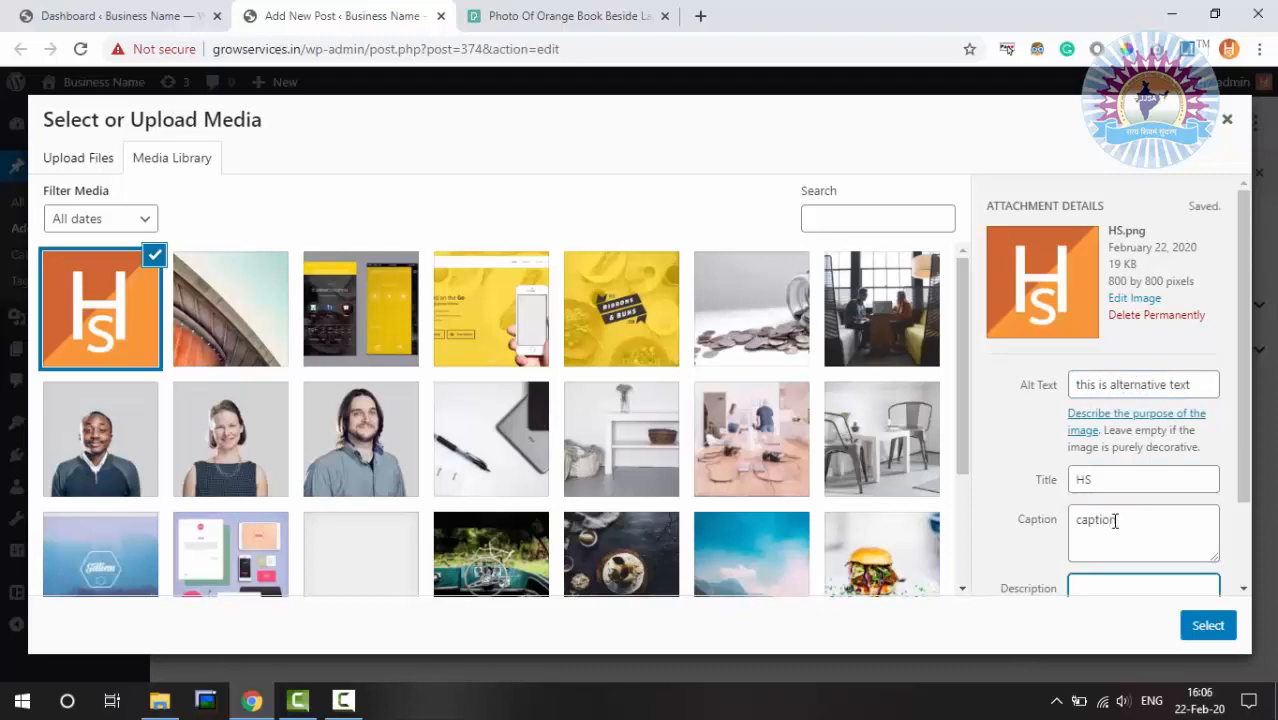
pyautogui.write('logo')
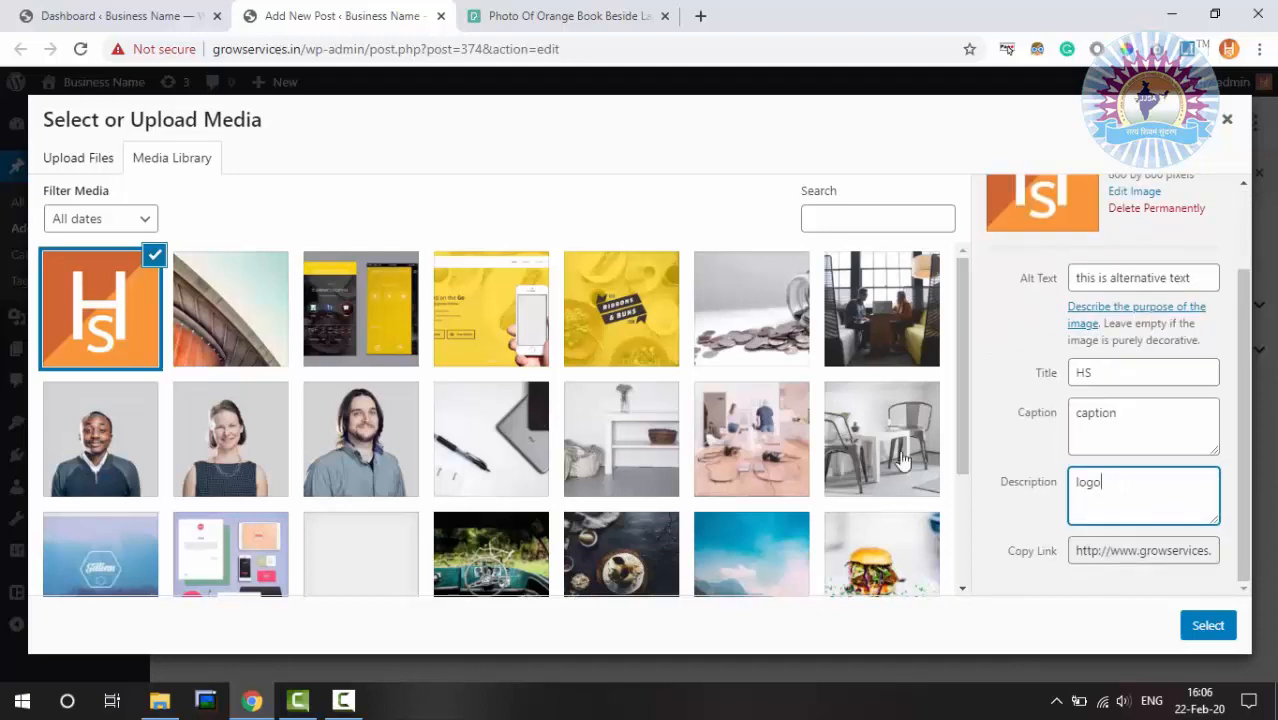
# Copy the image's link and insert the HS logo into the post
pyautogui.scroll(2, 998, 422)
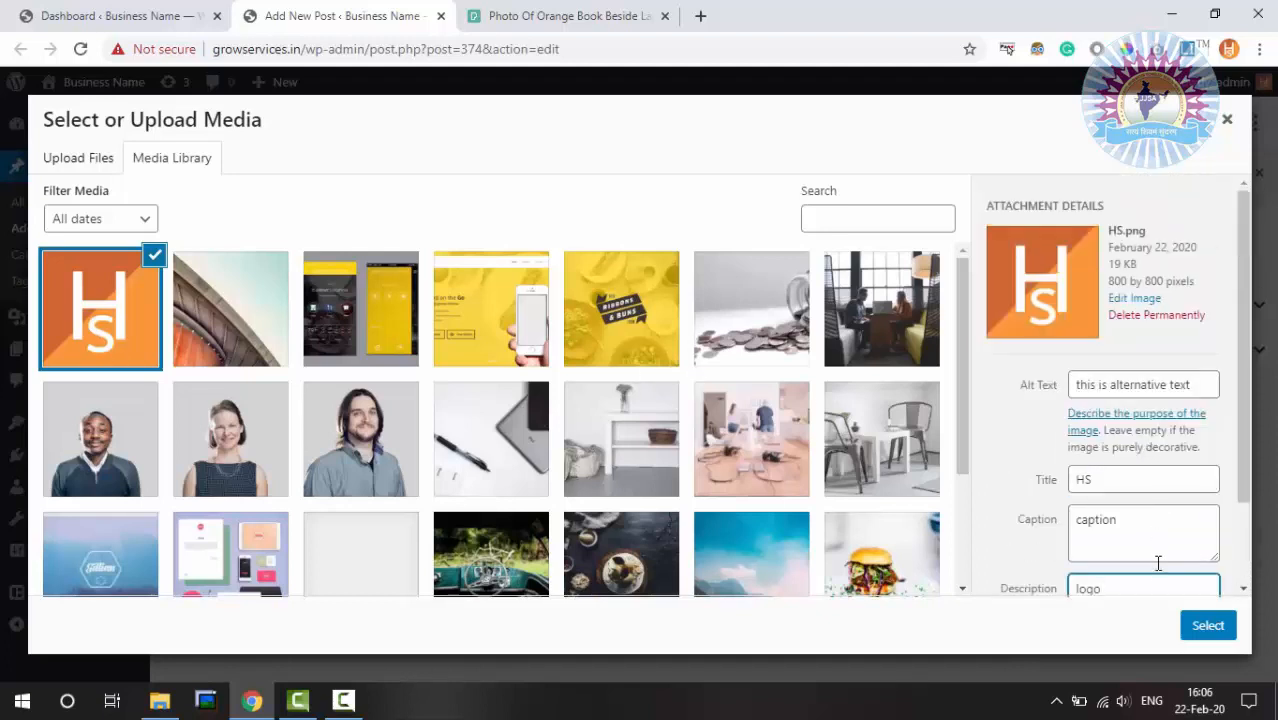
pyautogui.scroll(-1, 1147, 465)
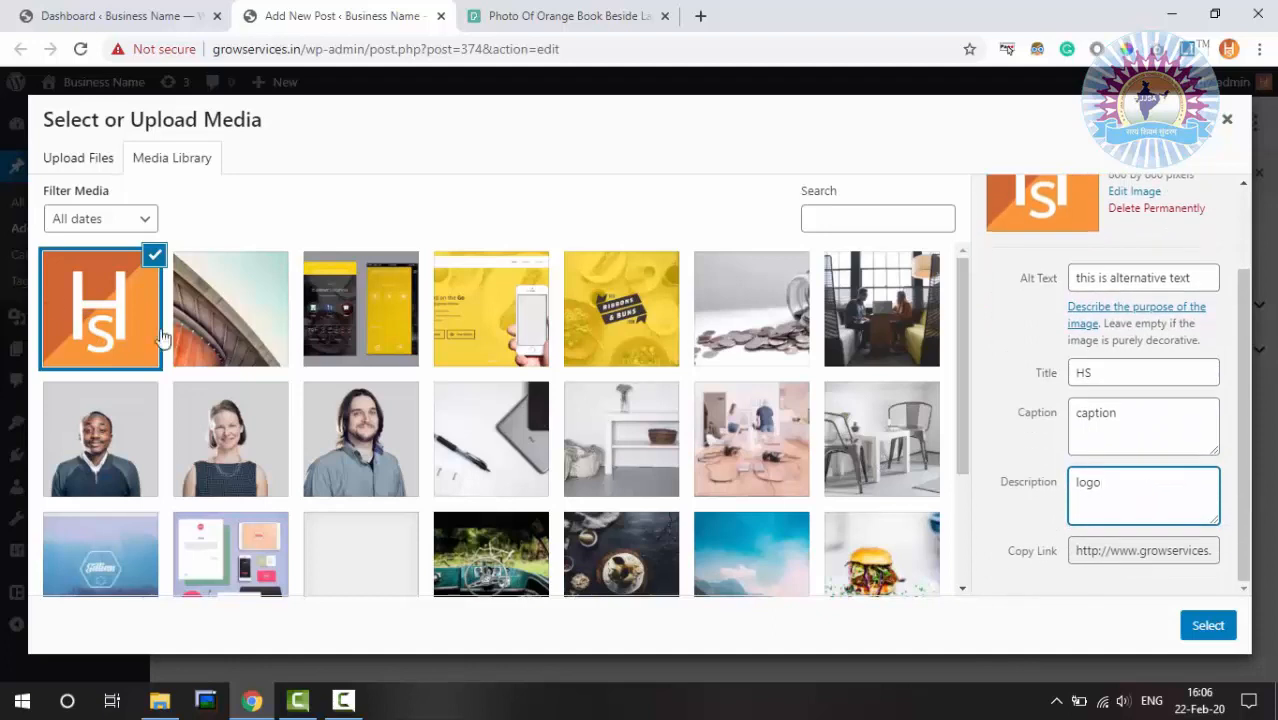
pyautogui.moveTo(1113, 551); pyautogui.dragTo(1181, 550)
pyautogui.click(1140, 512)
pyautogui.click(1139, 550)
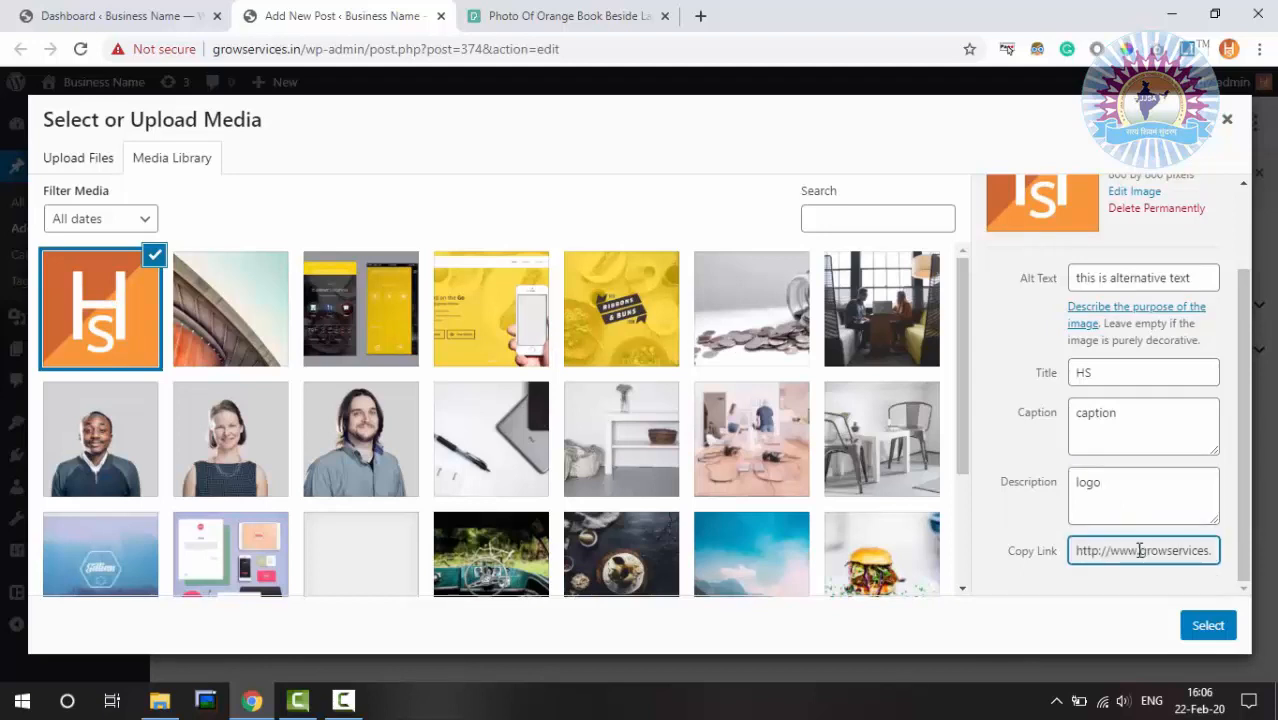
pyautogui.hotkey('ctrl', 'a')
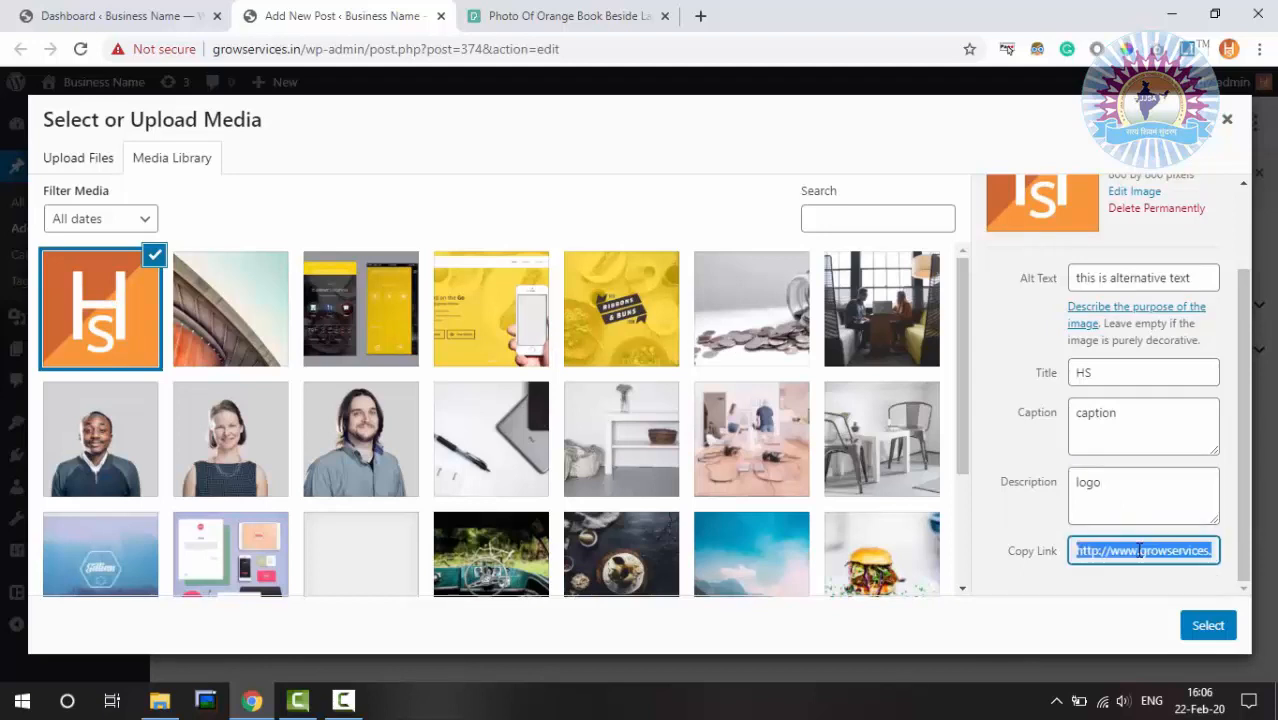
pyautogui.click(1205, 625)
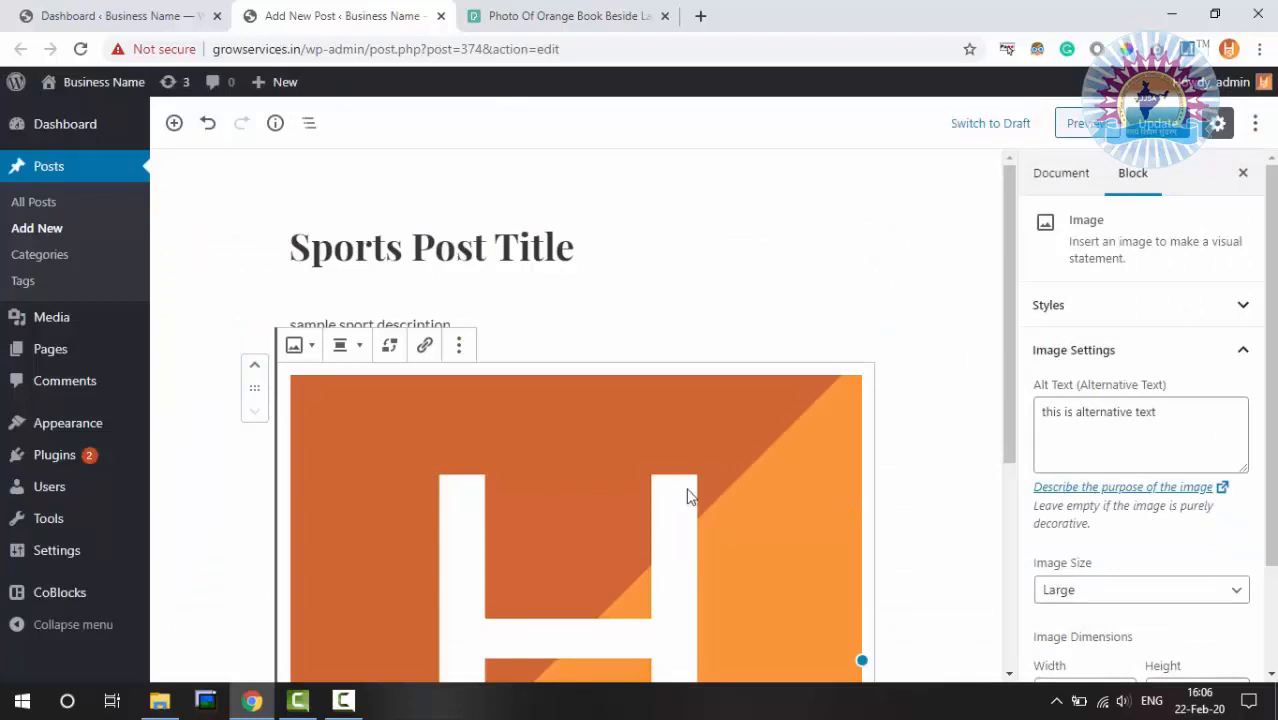
# Delete the 'caption' text beneath the HS logo image
pyautogui.scroll(-4, 687, 496)
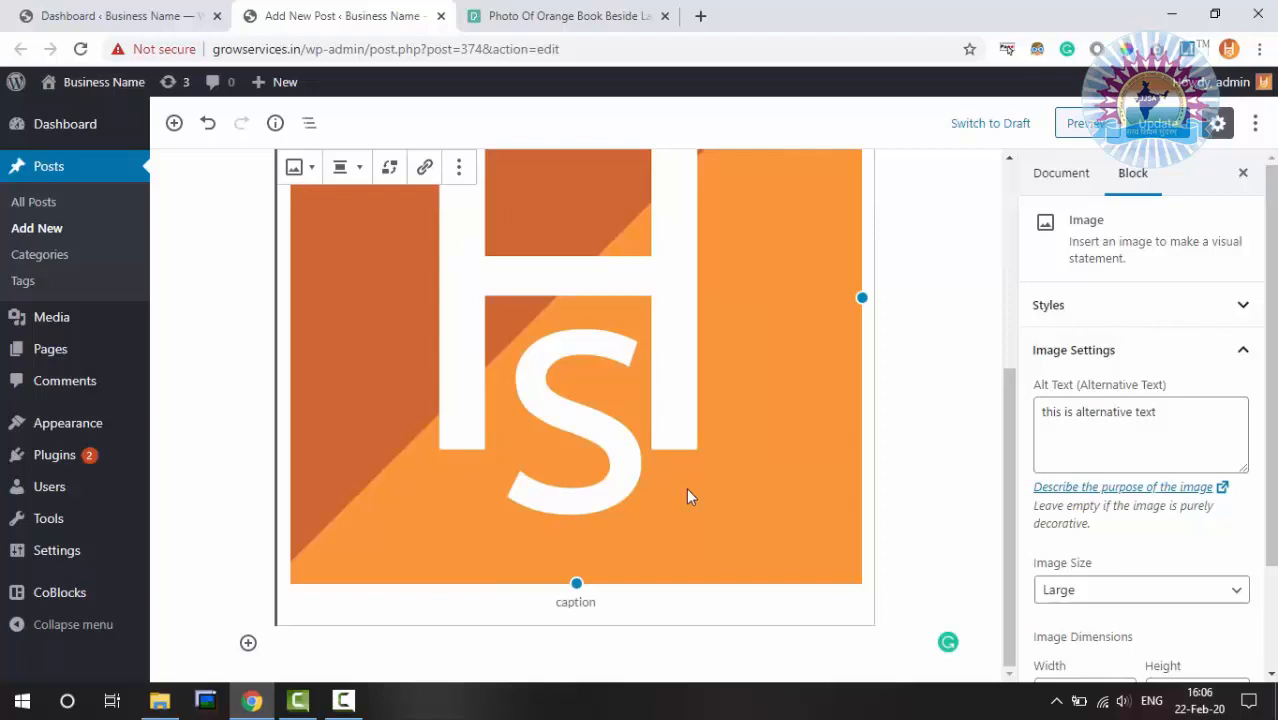
pyautogui.moveTo(567, 604); pyautogui.dragTo(587, 603)
pyautogui.doubleClick(588, 603)
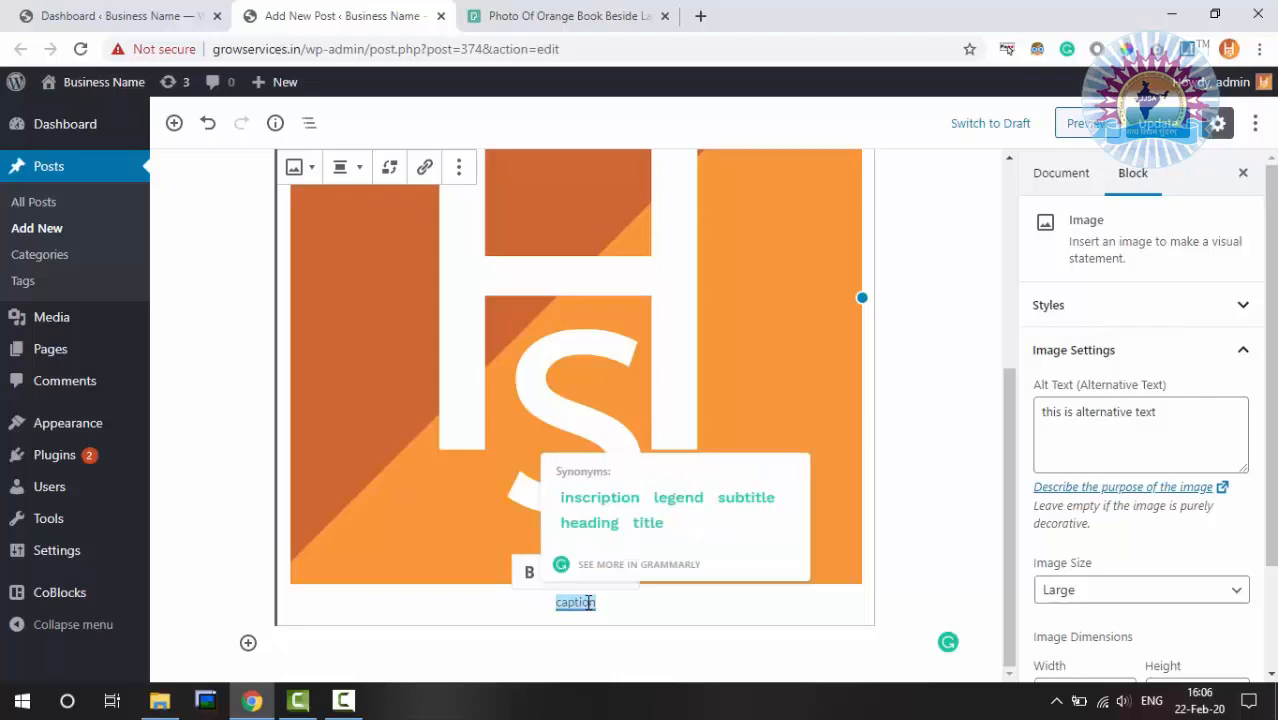
pyautogui.press('BackSpace')
pyautogui.click(710, 384)
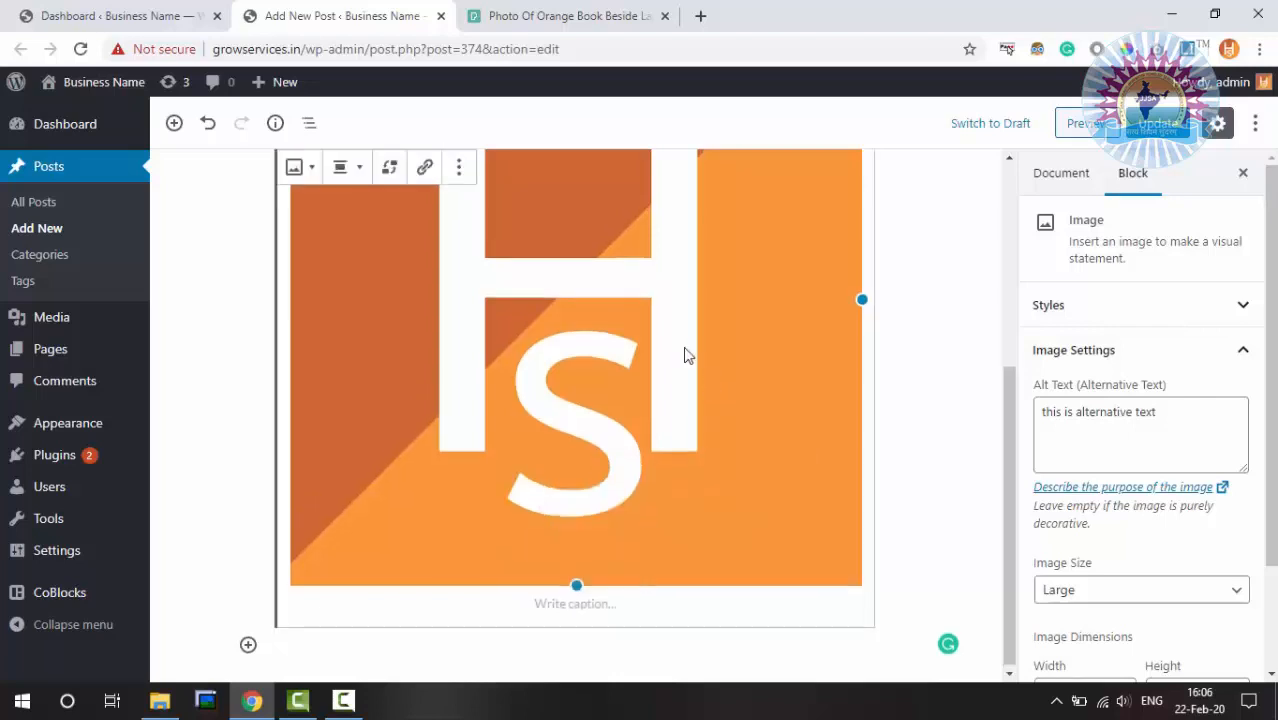
# Show the image block's Default and Circle Mask styles and its transform options
pyautogui.scroll(4, 685, 355)
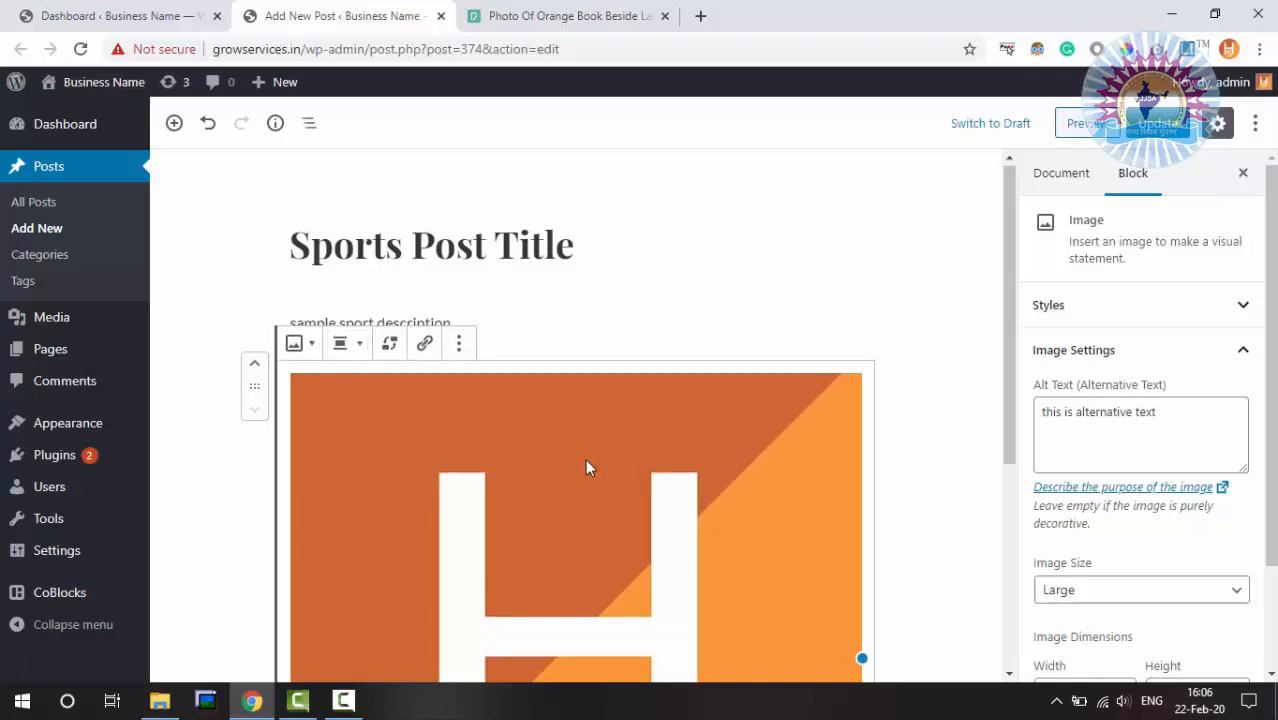
pyautogui.scroll(-3, 585, 465)
pyautogui.scroll(3, 585, 465)
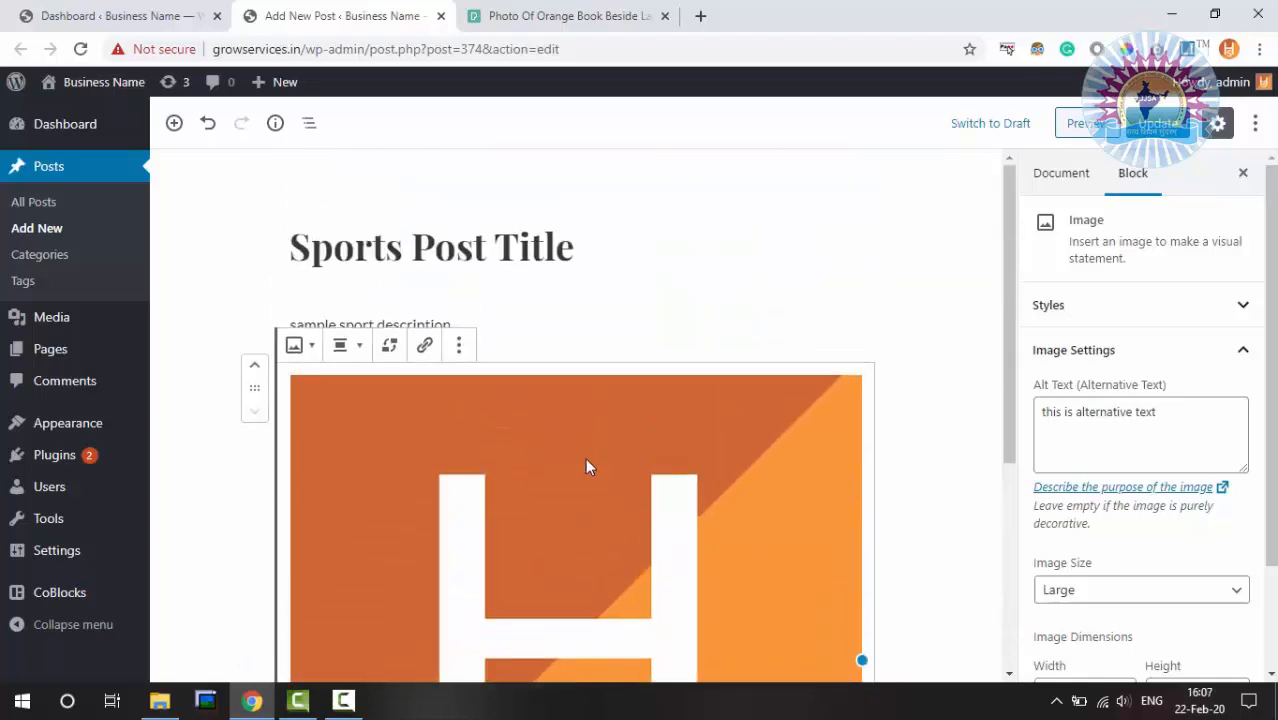
pyautogui.click(301, 347)
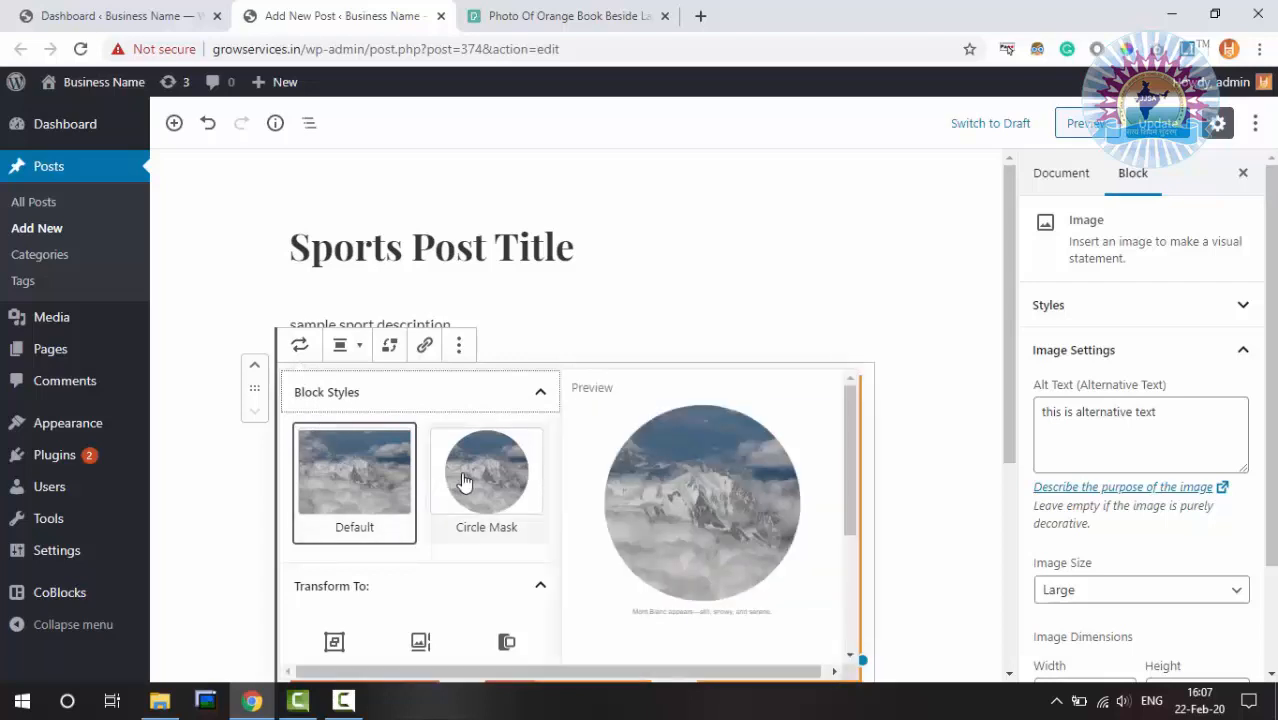
# Browse the style and transform options, then display the logo's alignment choices
pyautogui.scroll(-2, 405, 523)
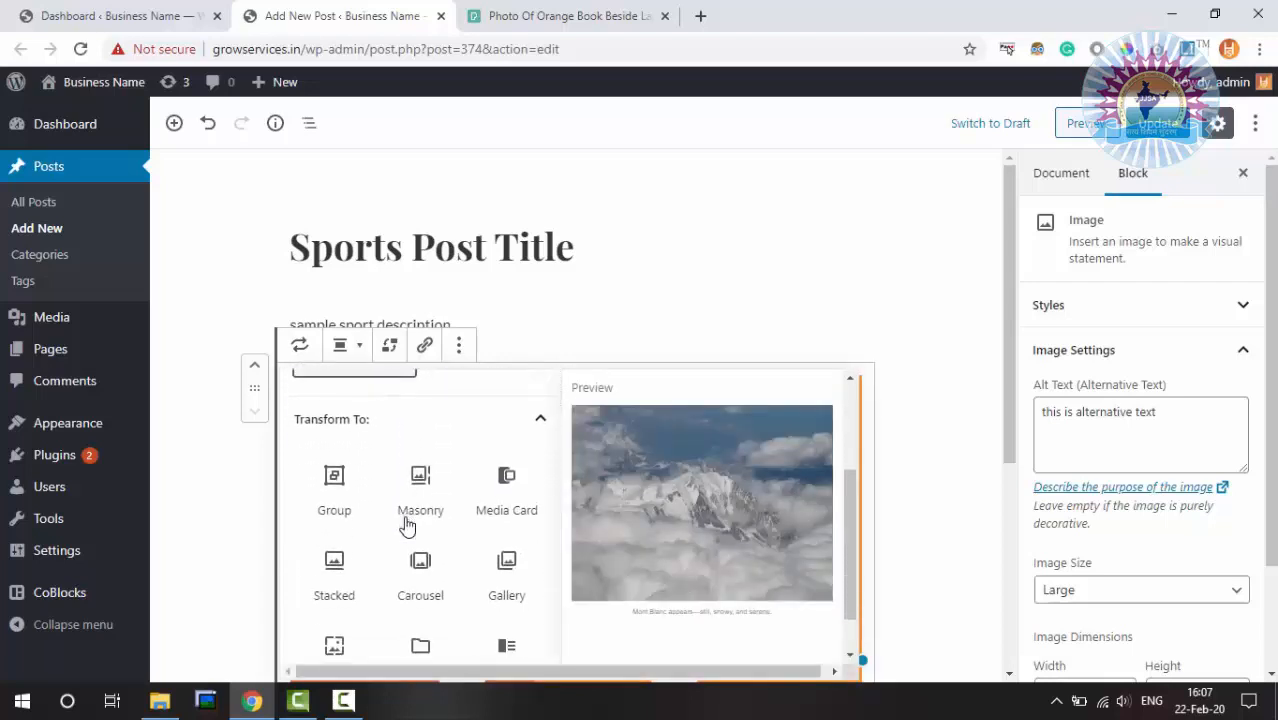
pyautogui.scroll(-2, 410, 525)
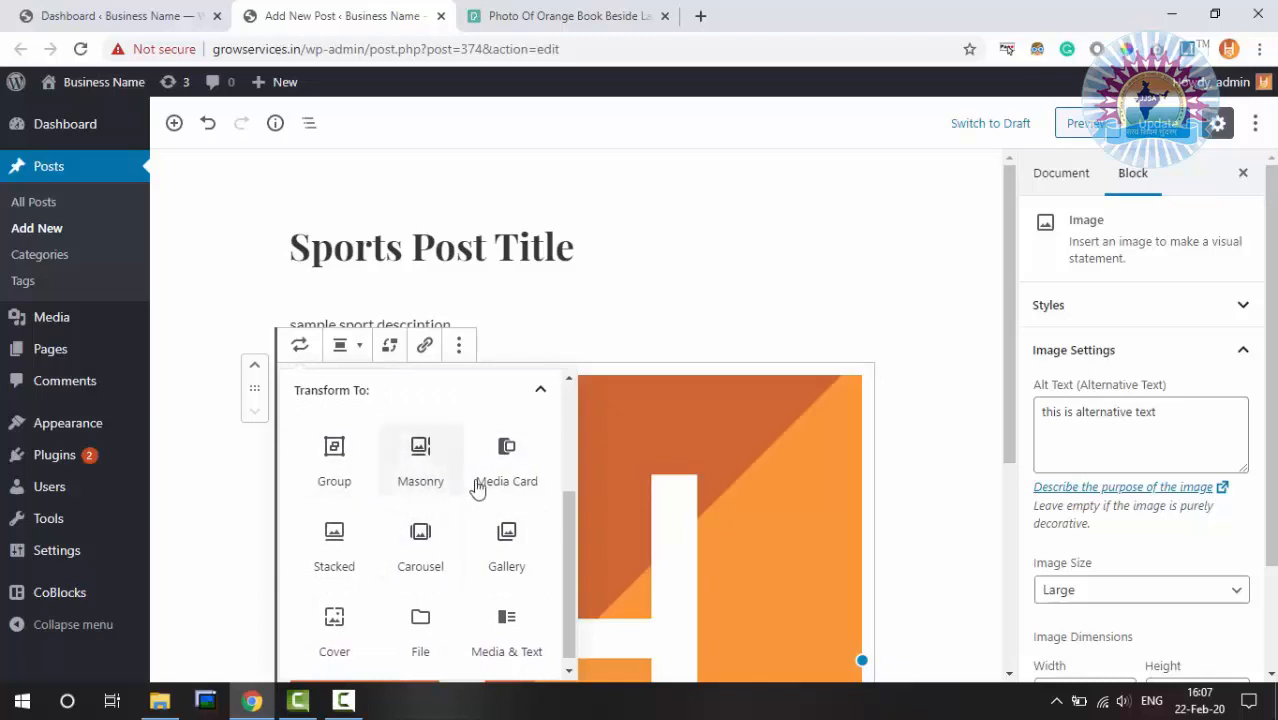
pyautogui.click(350, 350)
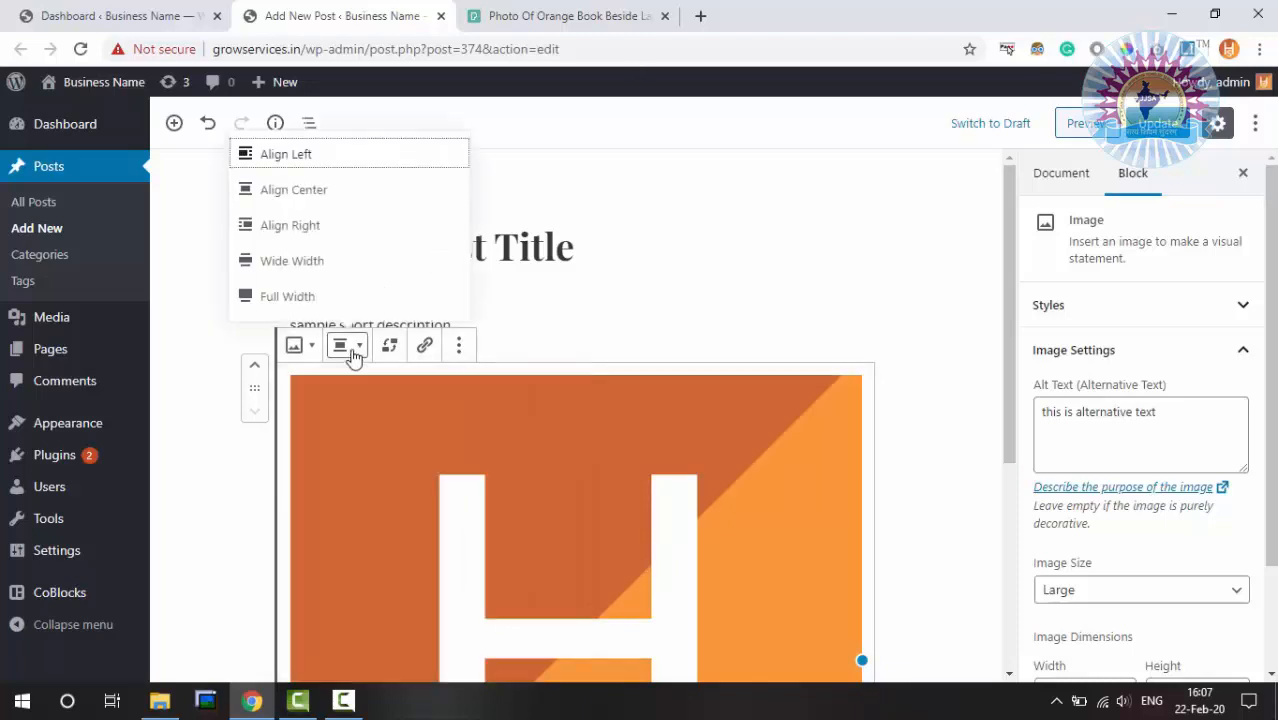
# Center-align the HS logo and put its block in replace-image mode
pyautogui.click(330, 192)
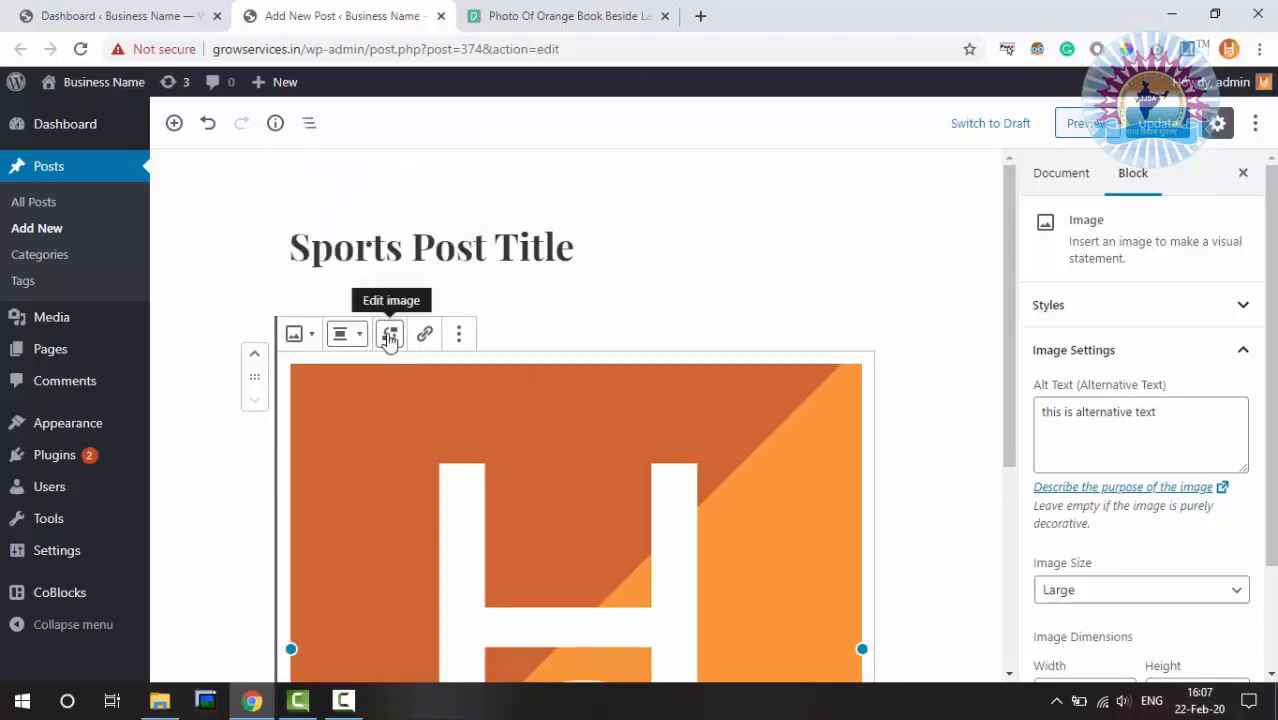
pyautogui.click(389, 336)
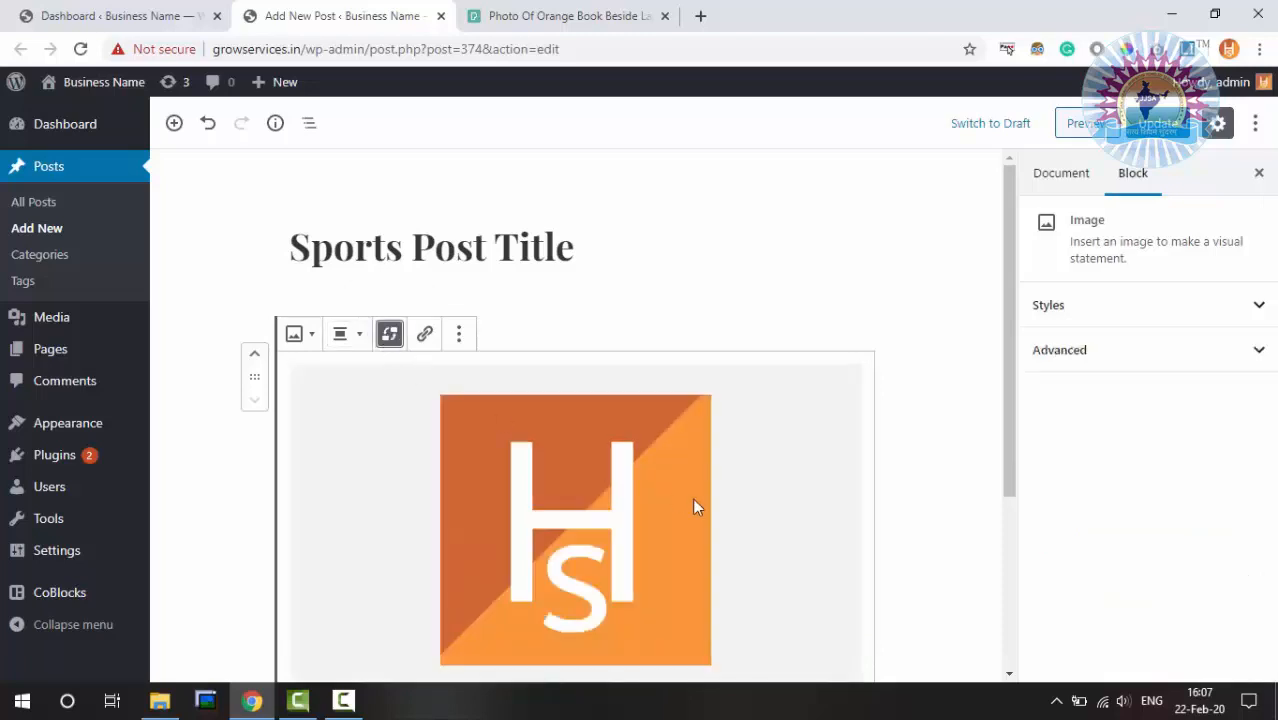
pyautogui.scroll(-2, 692, 497)
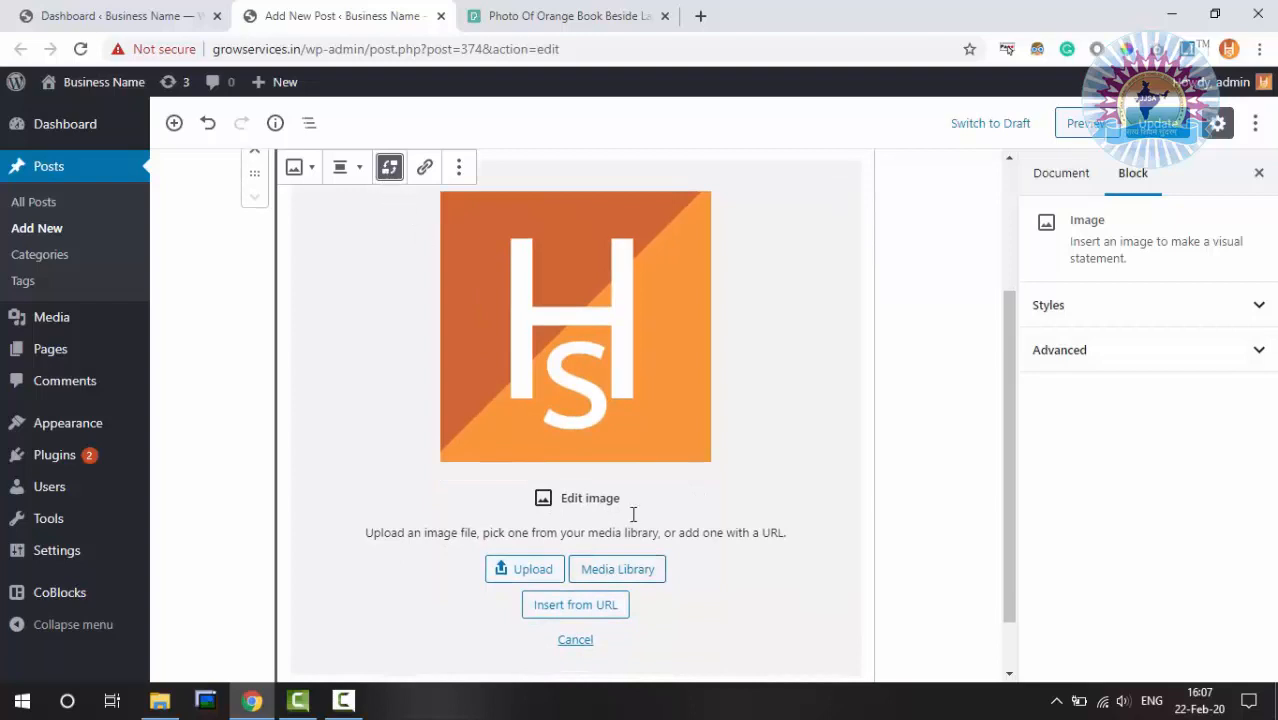
pyautogui.scroll(2, 561, 426)
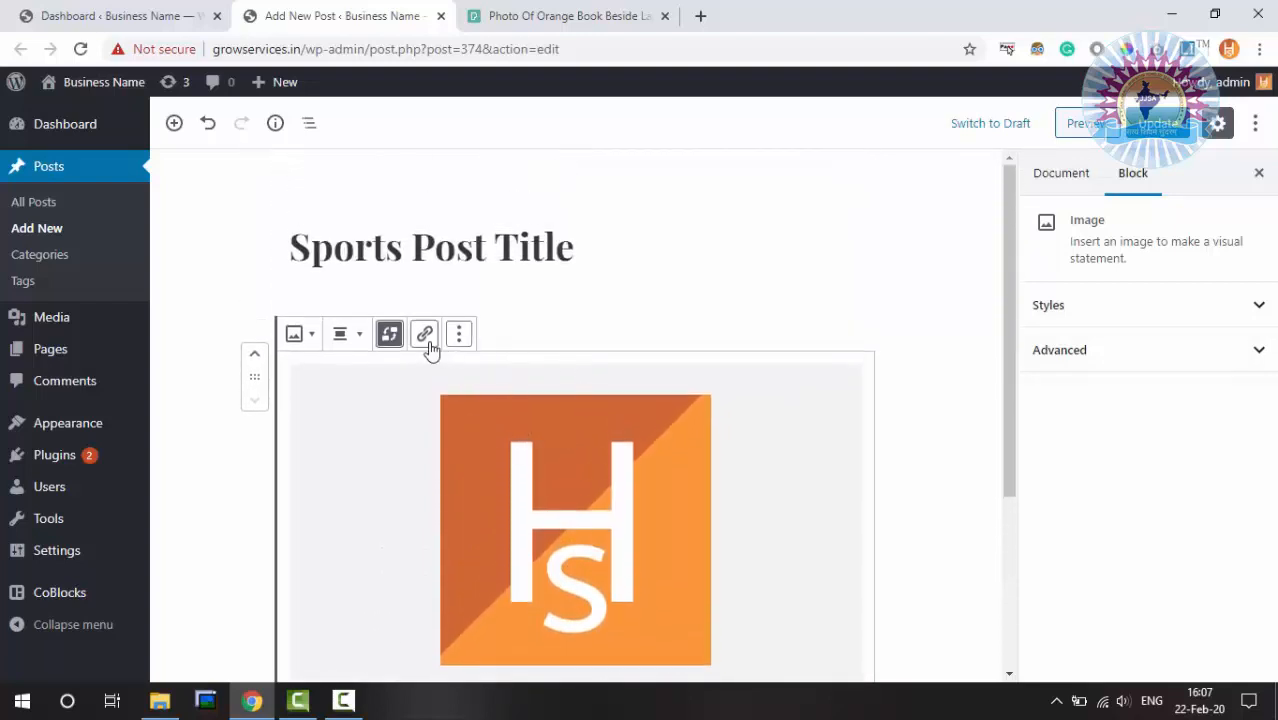
# View the HS logo block as HTML markup, then switch it back to visual editing
pyautogui.click(425, 336)
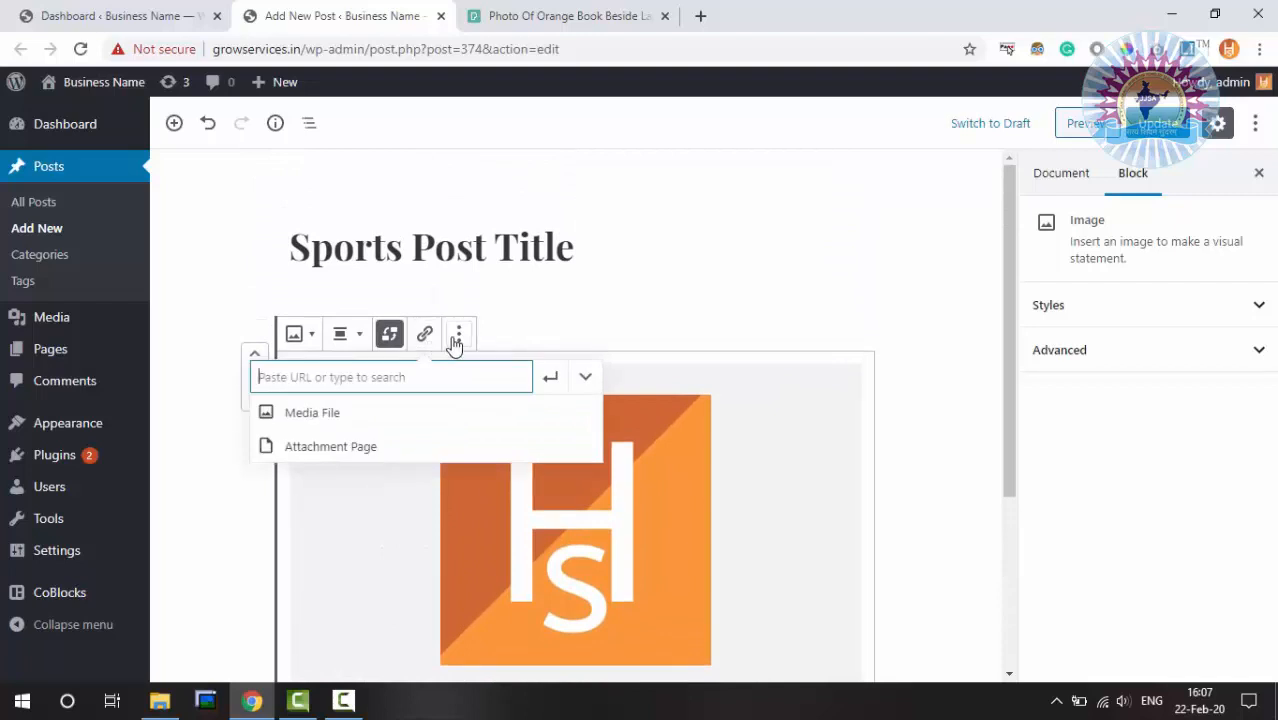
pyautogui.click(459, 336)
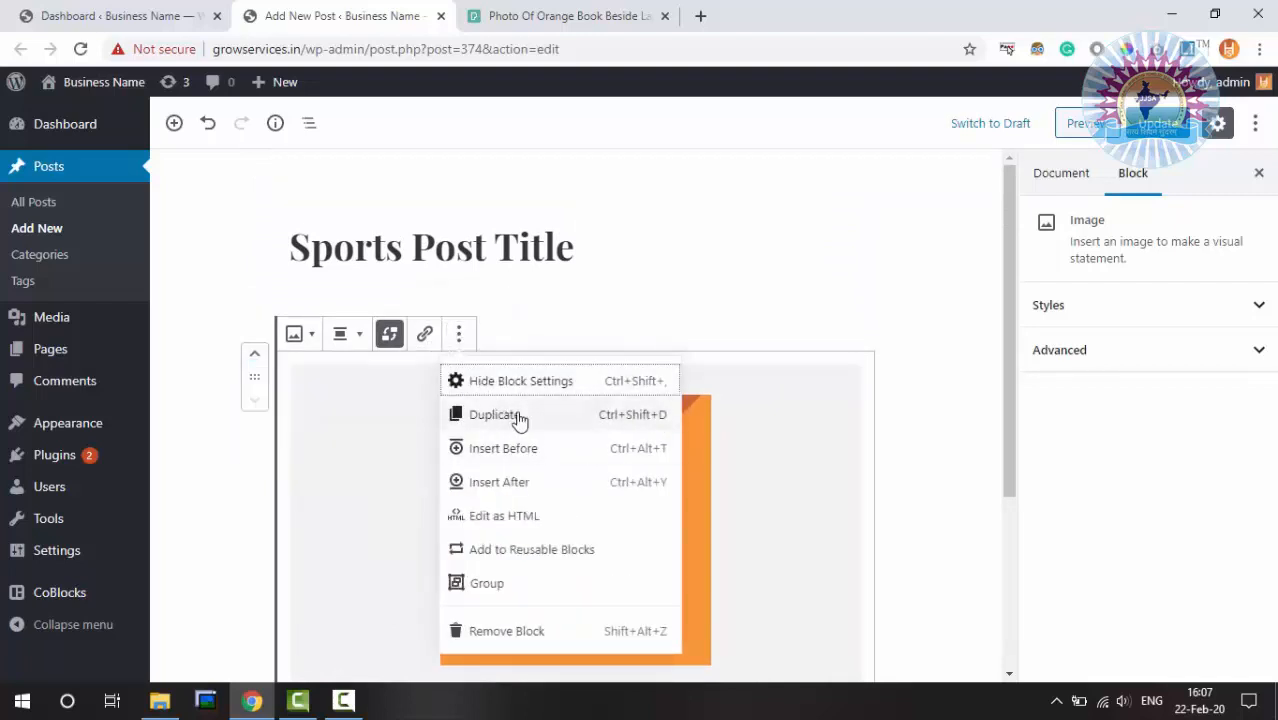
pyautogui.click(538, 518)
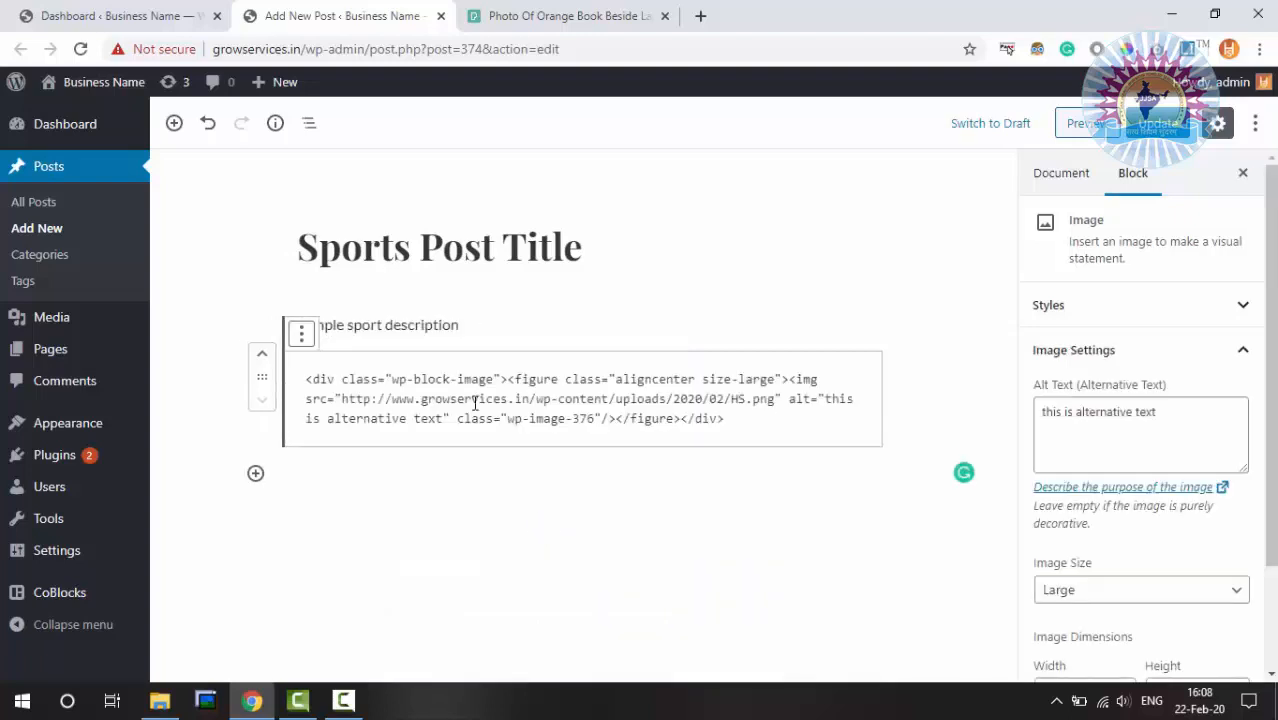
pyautogui.click(411, 378)
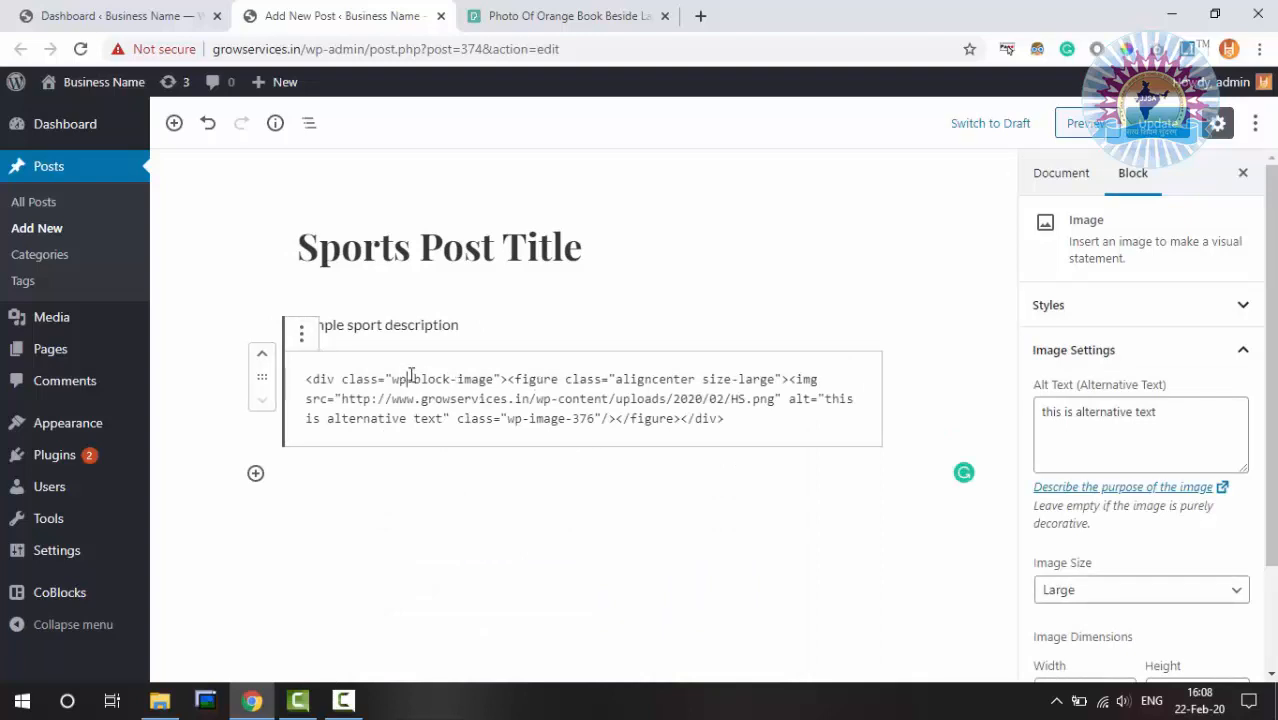
pyautogui.click(302, 336)
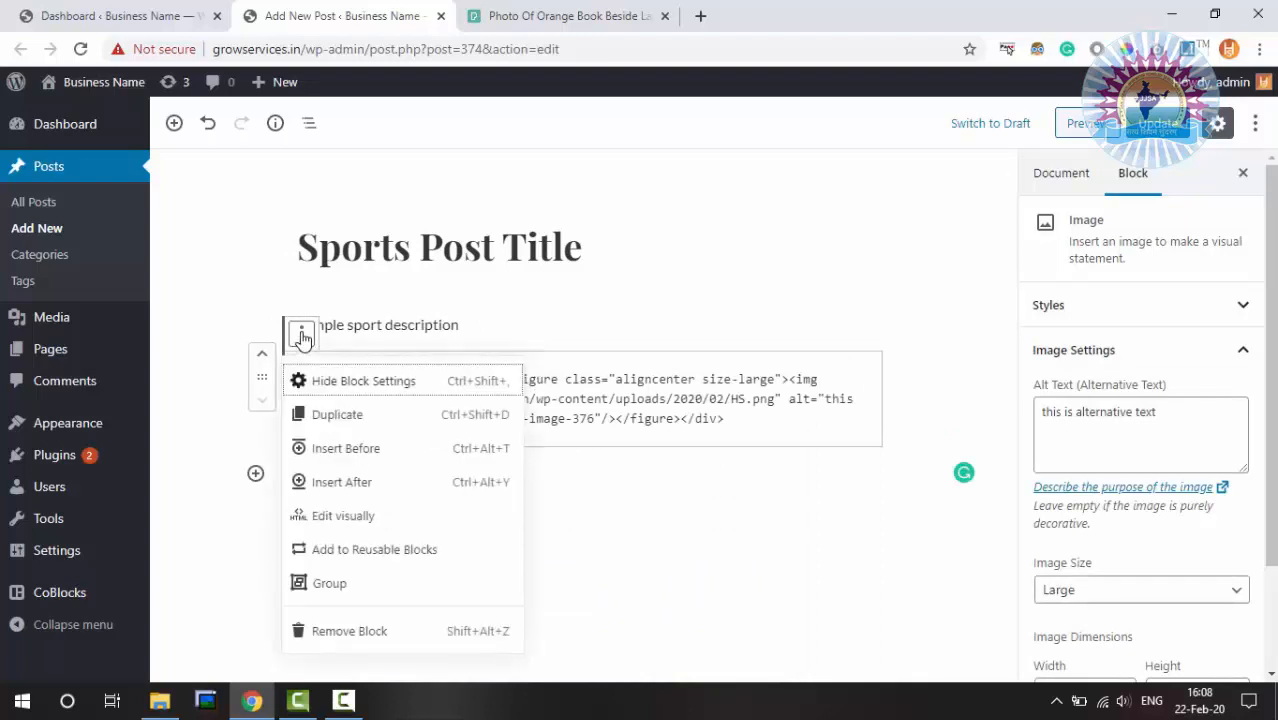
pyautogui.click(364, 520)
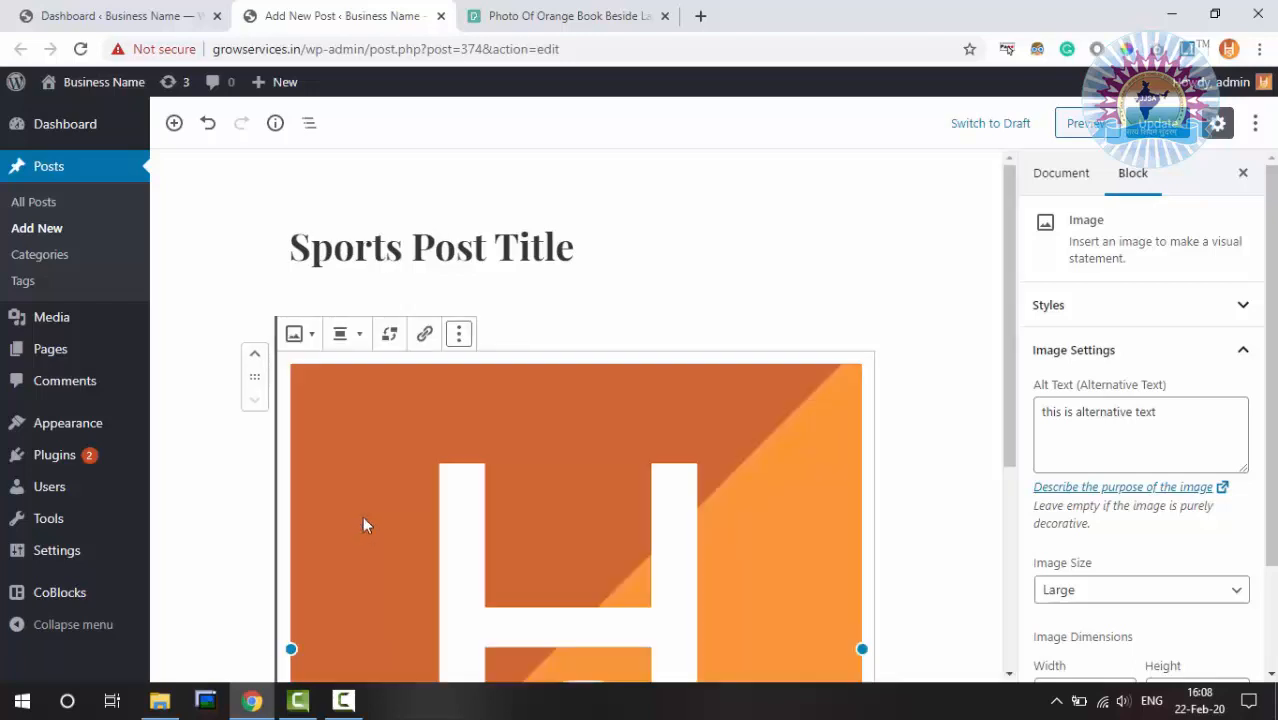
# Convert the HS logo image into a reusable block, name it 'logo' and save it
pyautogui.click(460, 337)
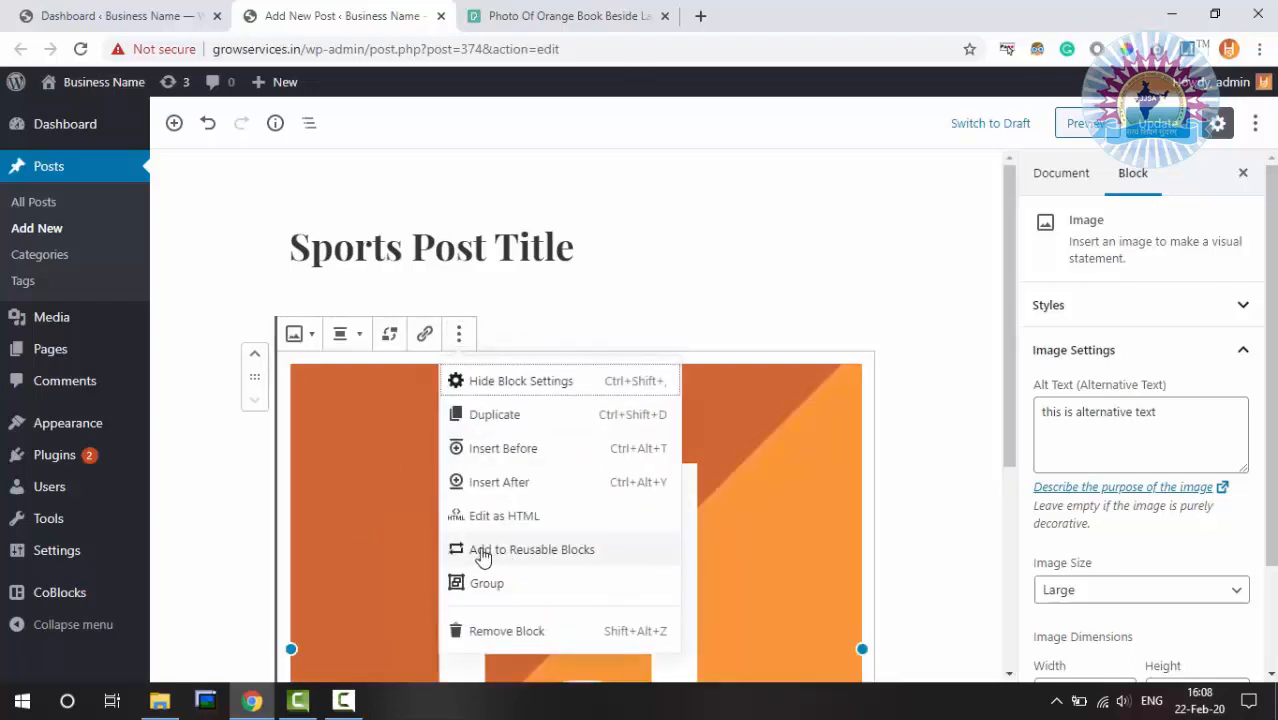
pyautogui.click(561, 555)
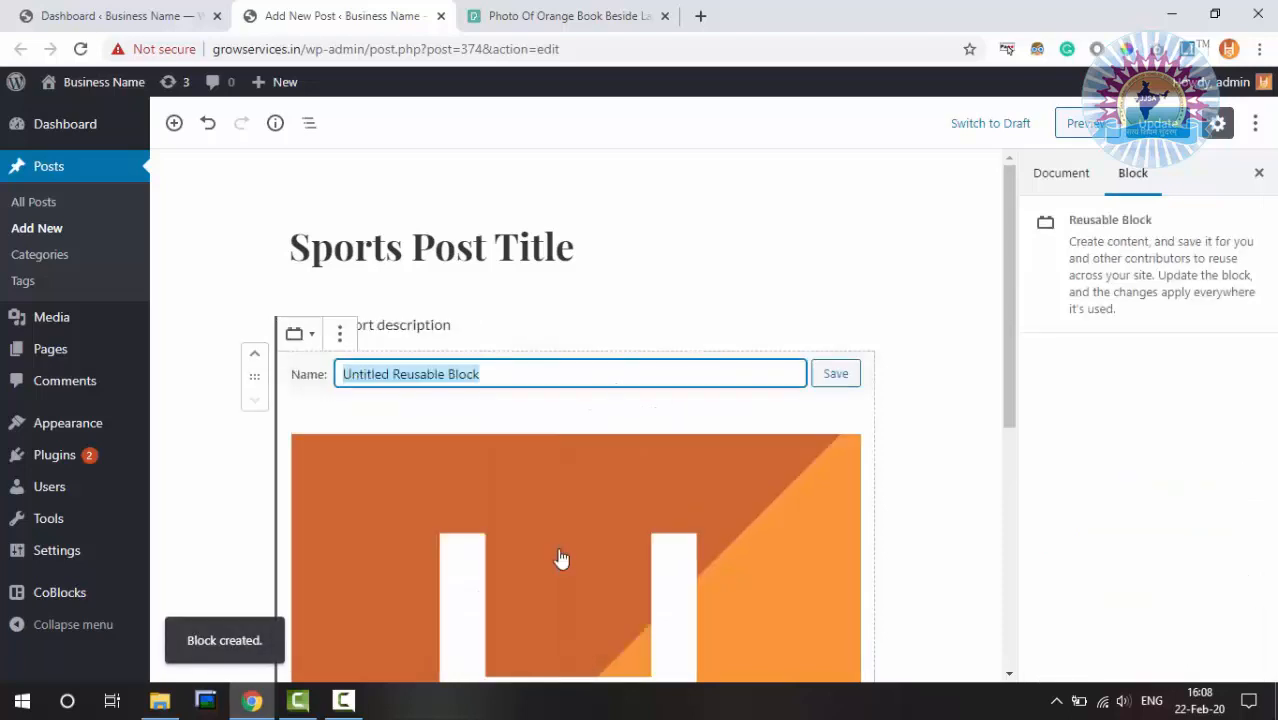
pyautogui.press('BackSpace')
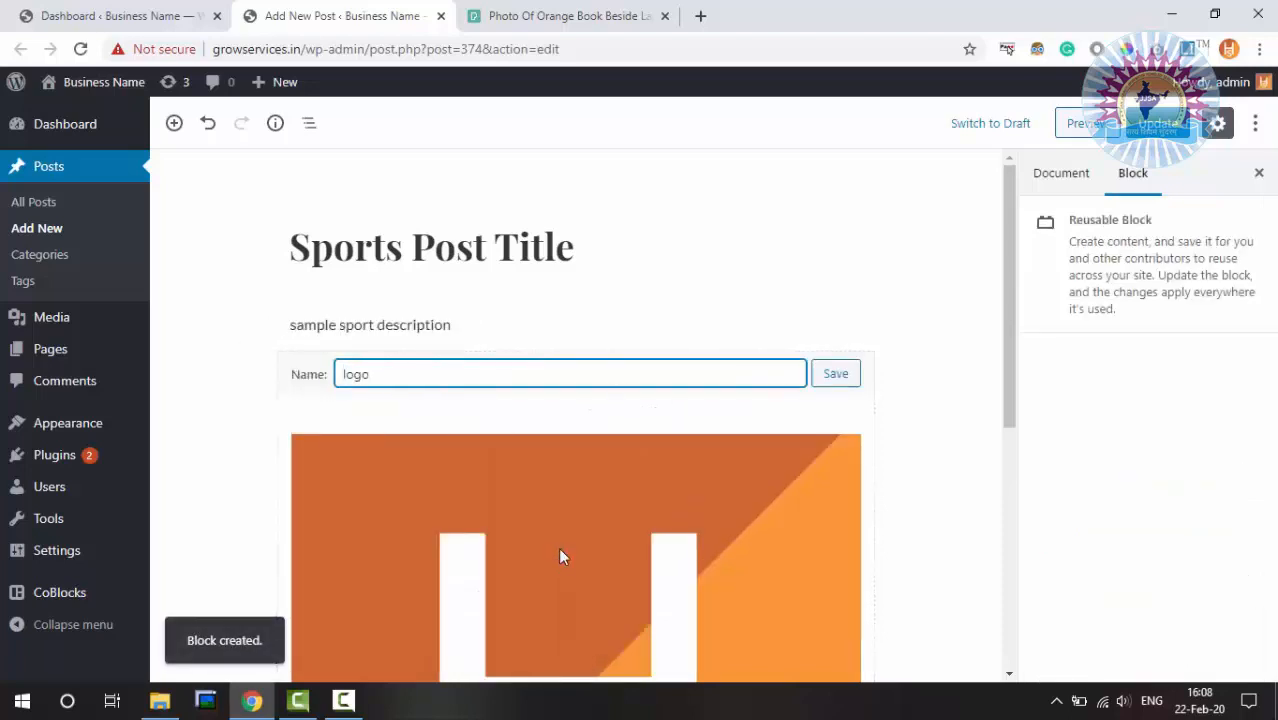
pyautogui.click(836, 374)
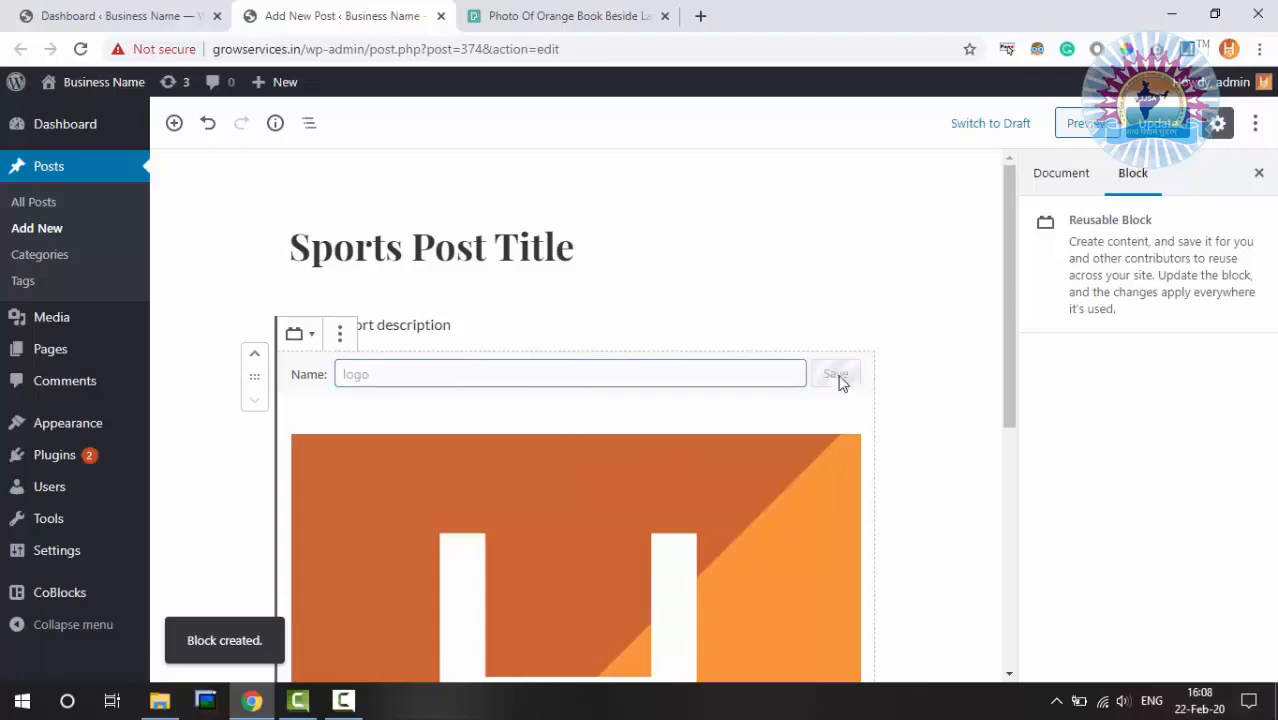
pyautogui.scroll(-3, 859, 265)
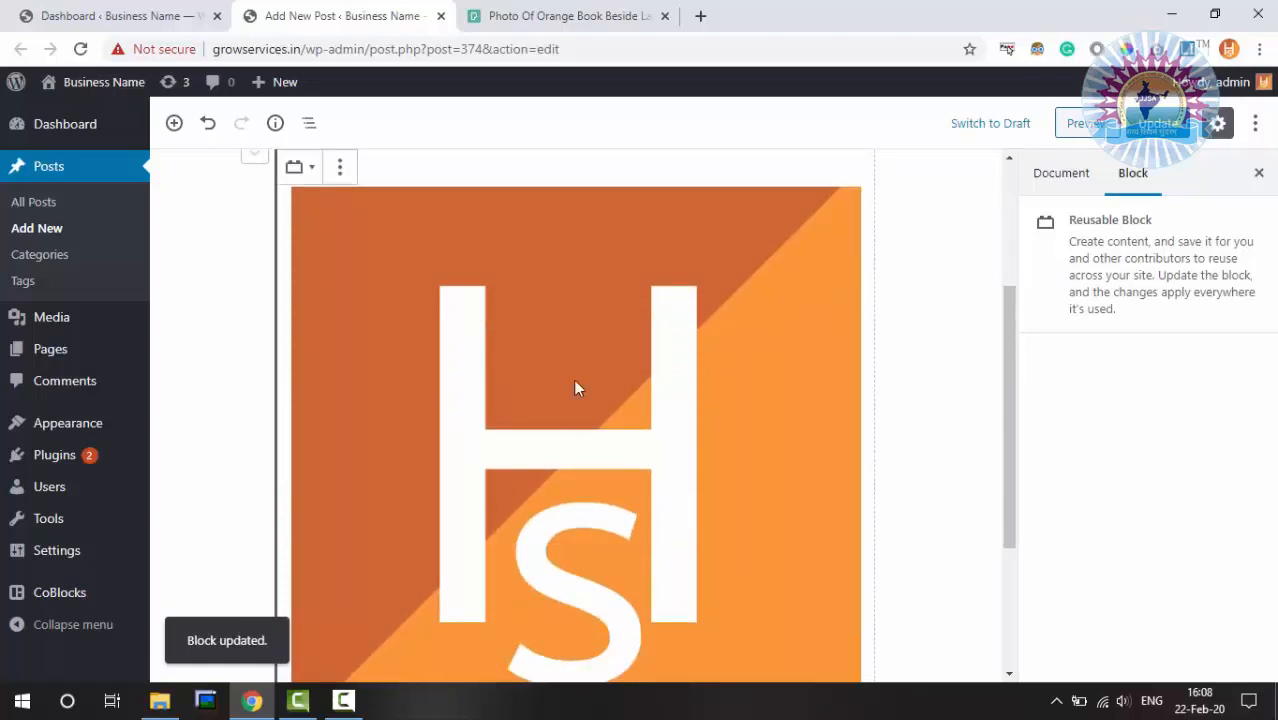
pyautogui.scroll(-3, 608, 370)
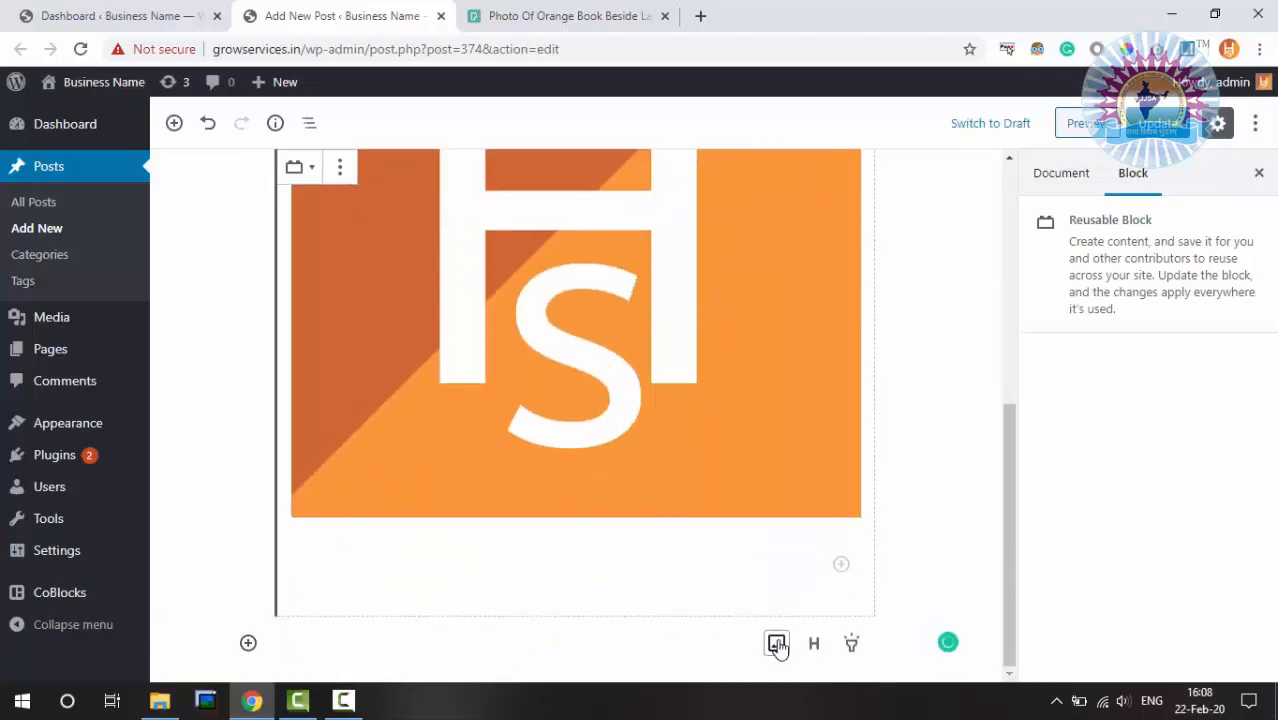
# Add an empty image block below the first HS logo and open its options
pyautogui.click(777, 645)
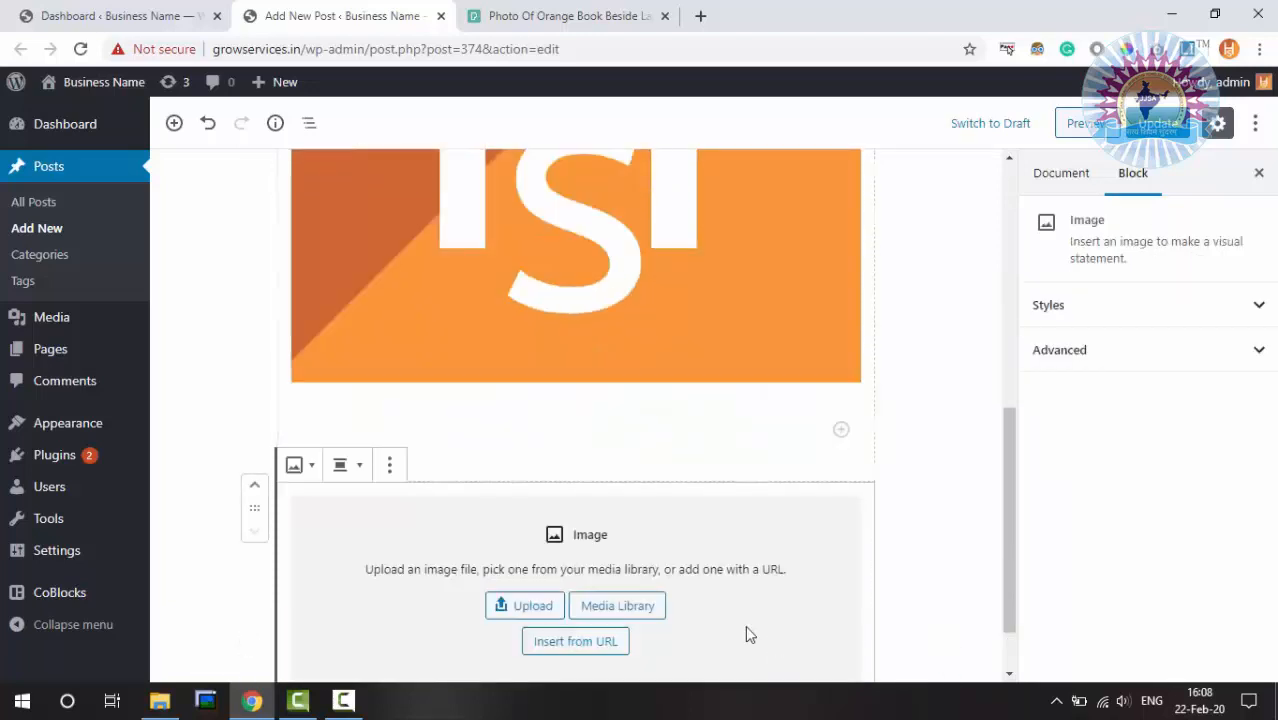
pyautogui.click(390, 466)
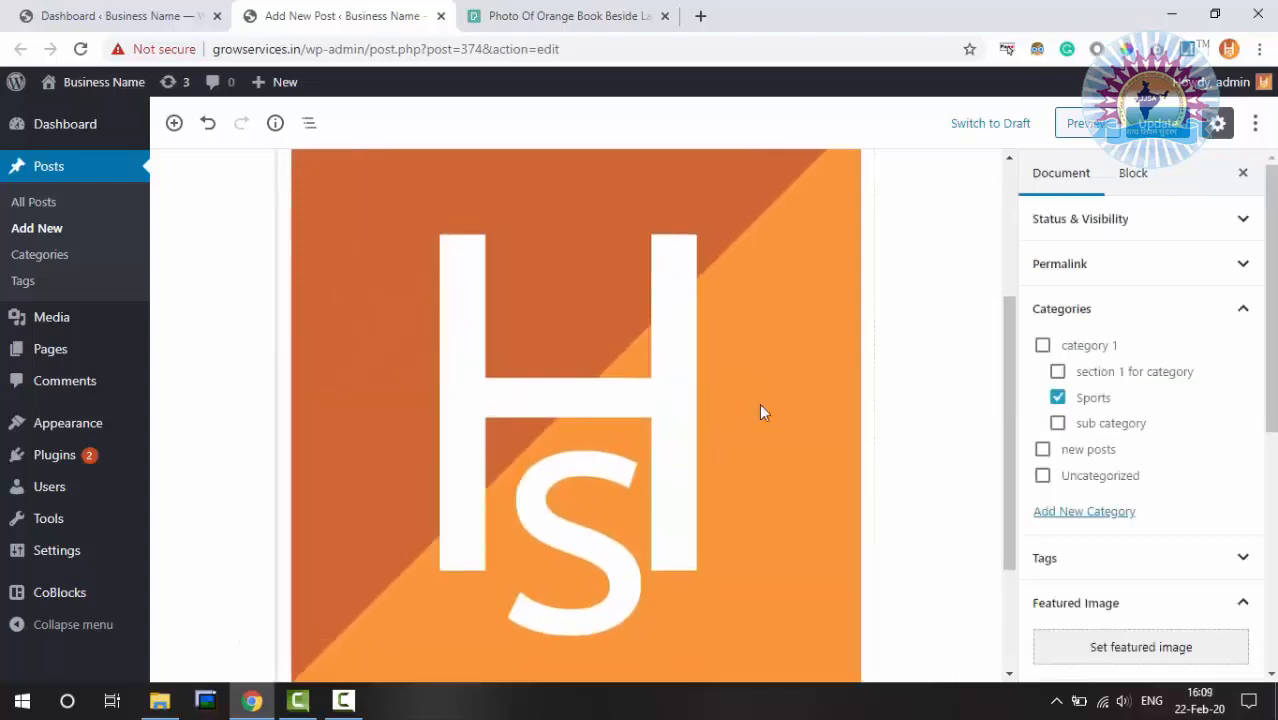
pyautogui.scroll(-2, 762, 411)
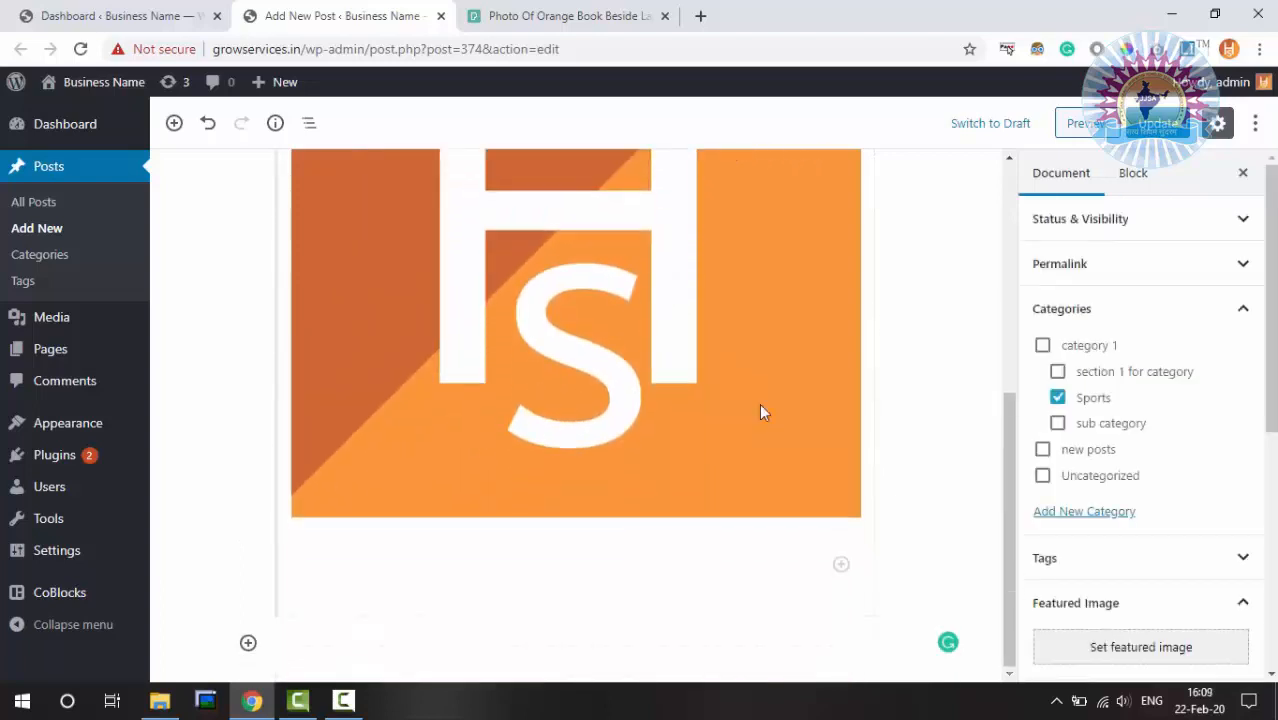
# Insert the 'logo' reusable block from the Reusable category below the logo
pyautogui.click(248, 643)
pyautogui.scroll(-5, 468, 435)
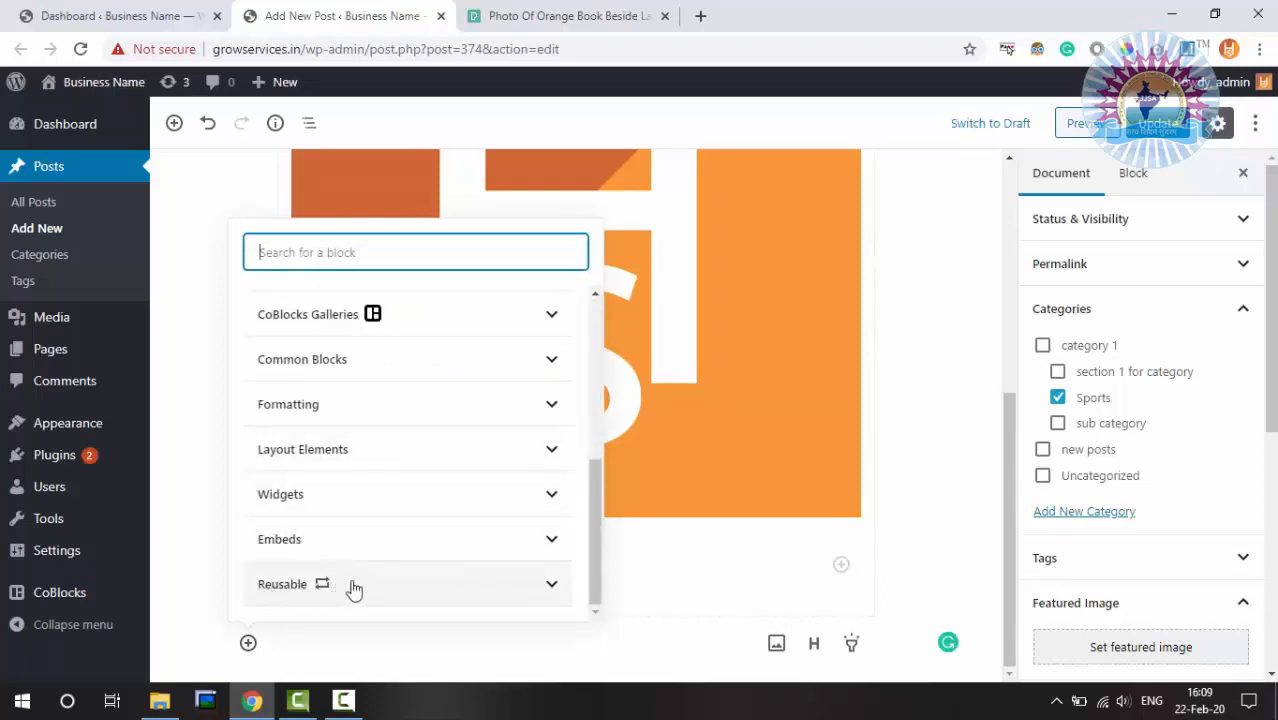
pyautogui.click(557, 589)
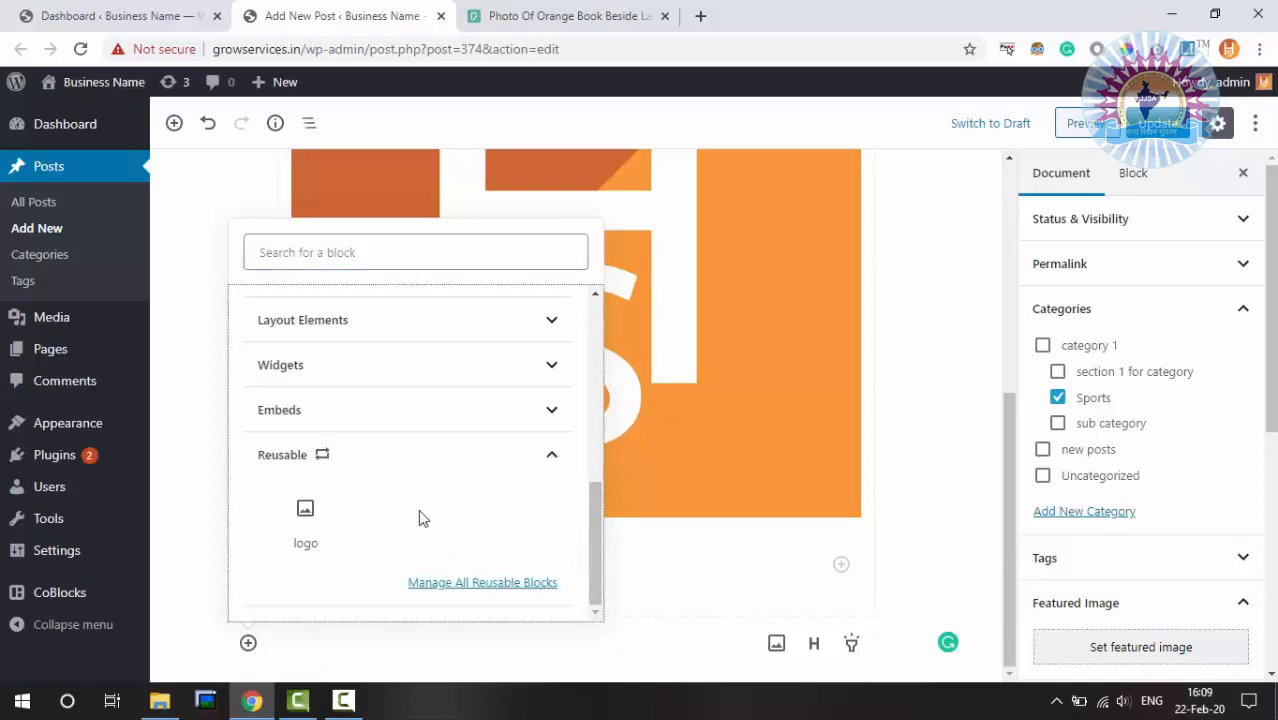
pyautogui.click(311, 521)
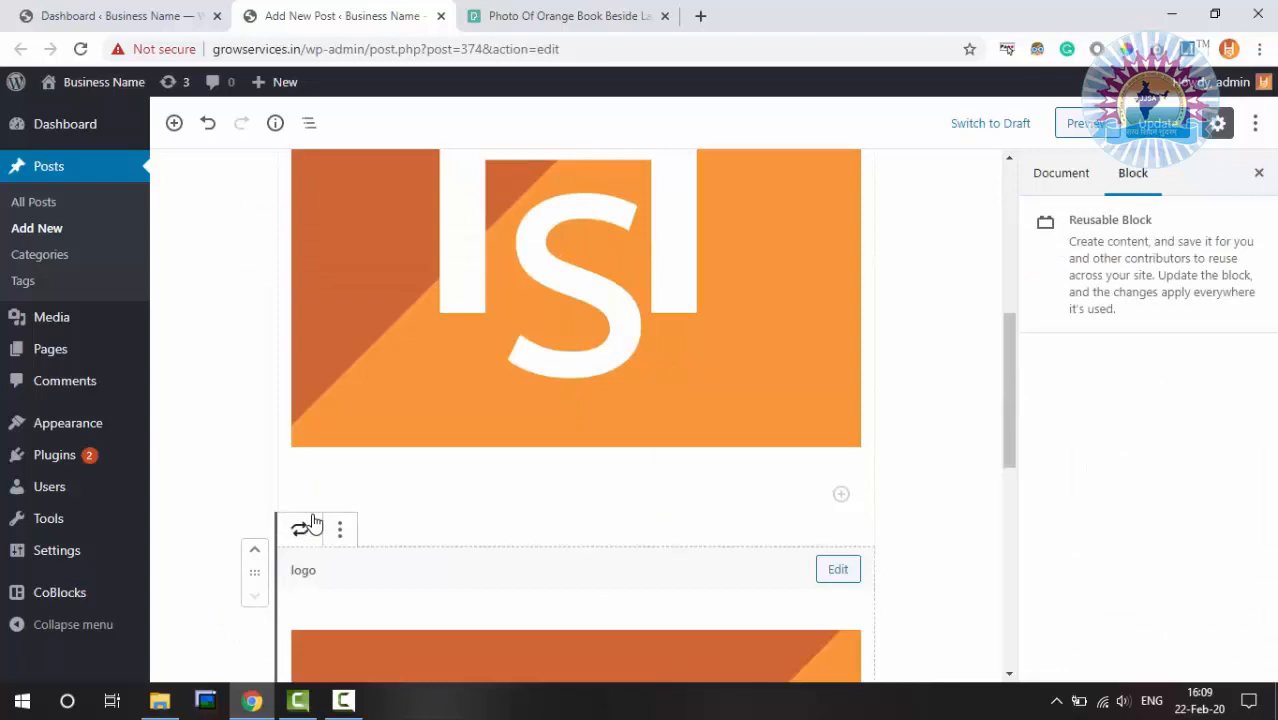
pyautogui.scroll(-3, 661, 455)
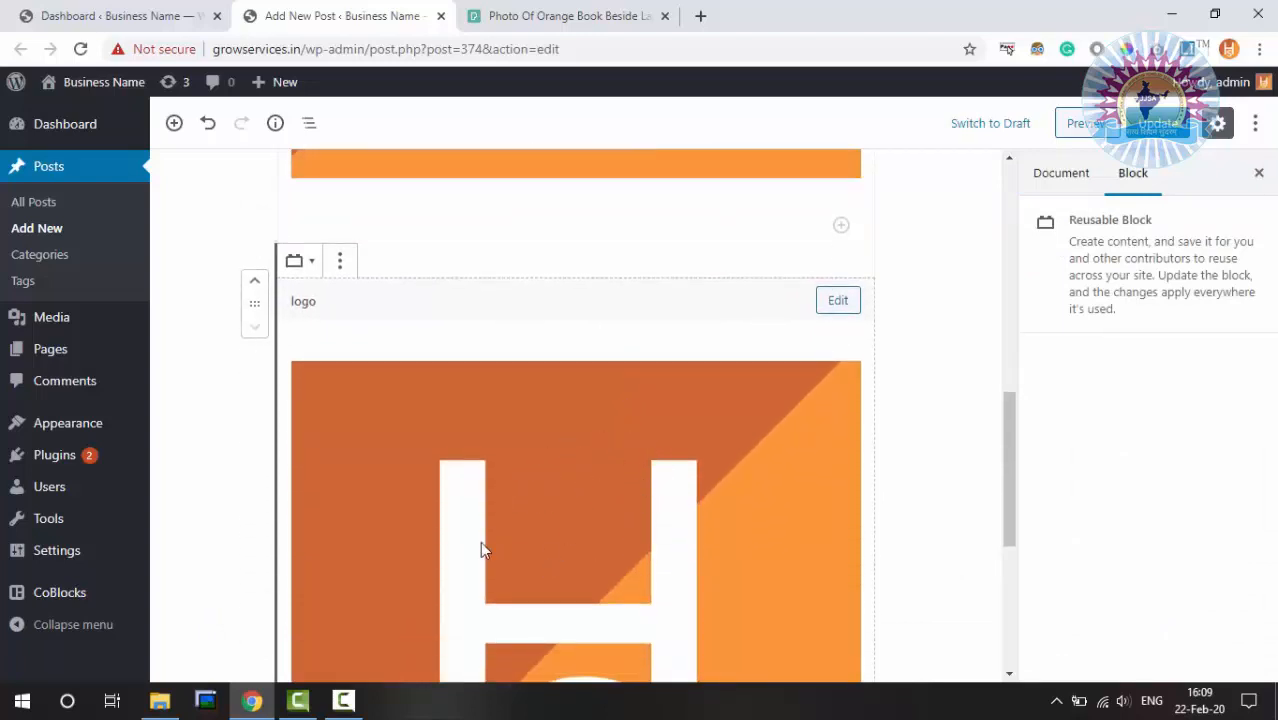
pyautogui.scroll(-2, 582, 530)
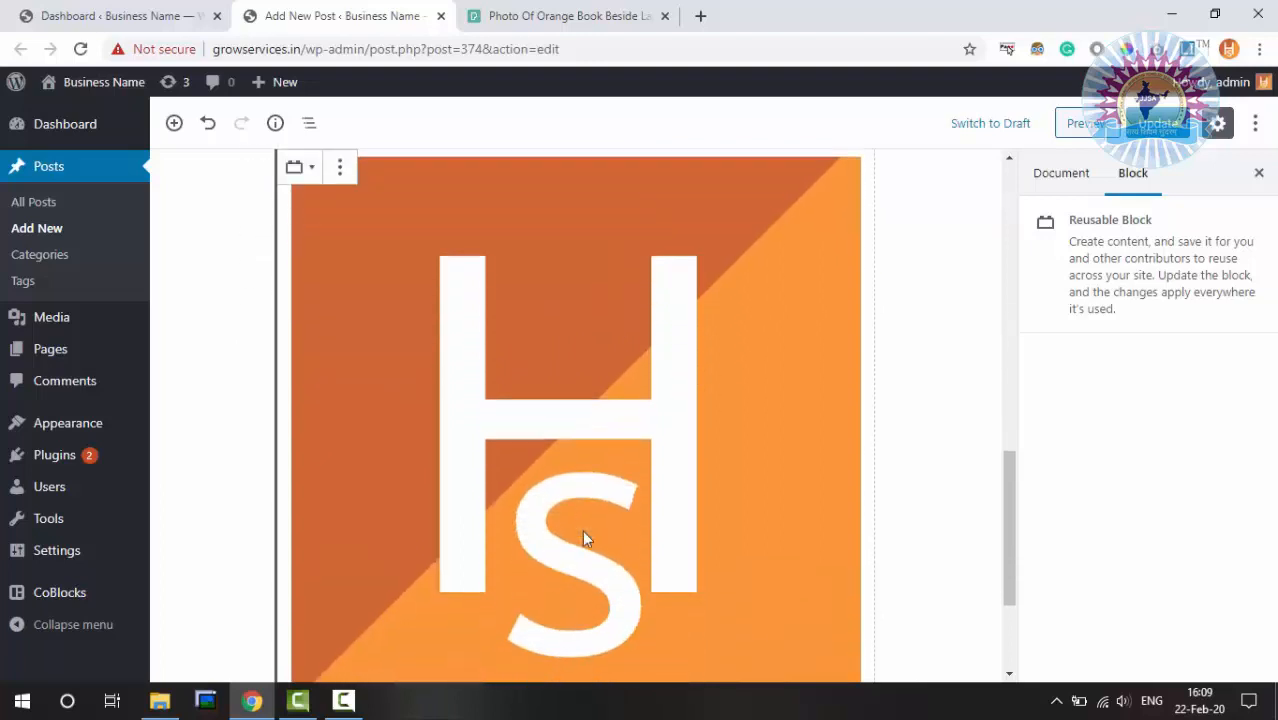
pyautogui.scroll(-2, 607, 420)
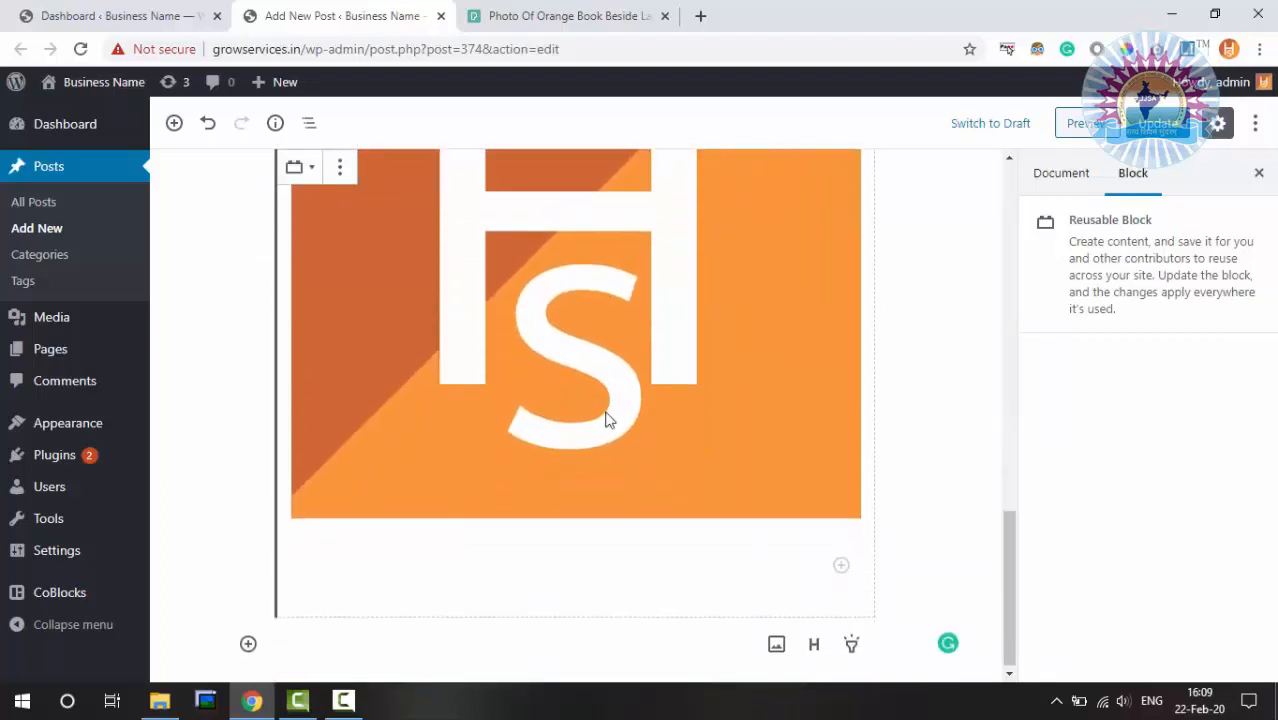
pyautogui.scroll(3, 607, 420)
pyautogui.scroll(-2, 607, 420)
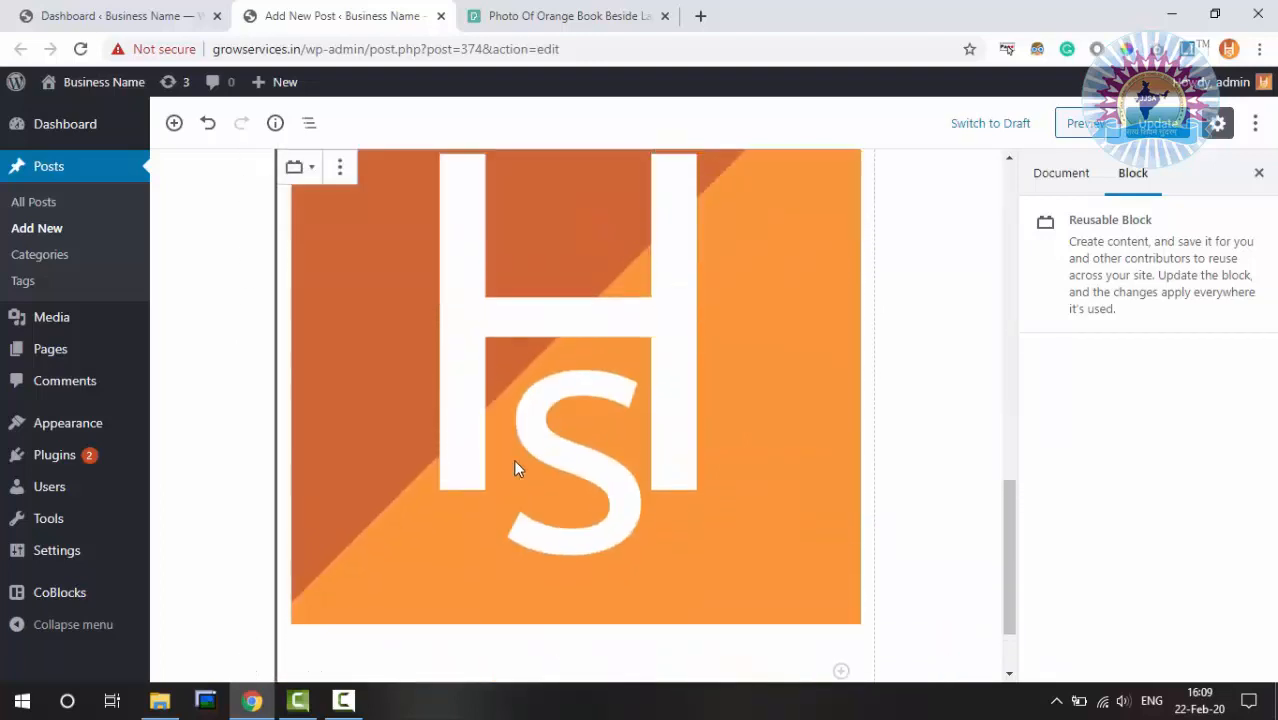
pyautogui.scroll(3, 515, 467)
pyautogui.scroll(1, 515, 467)
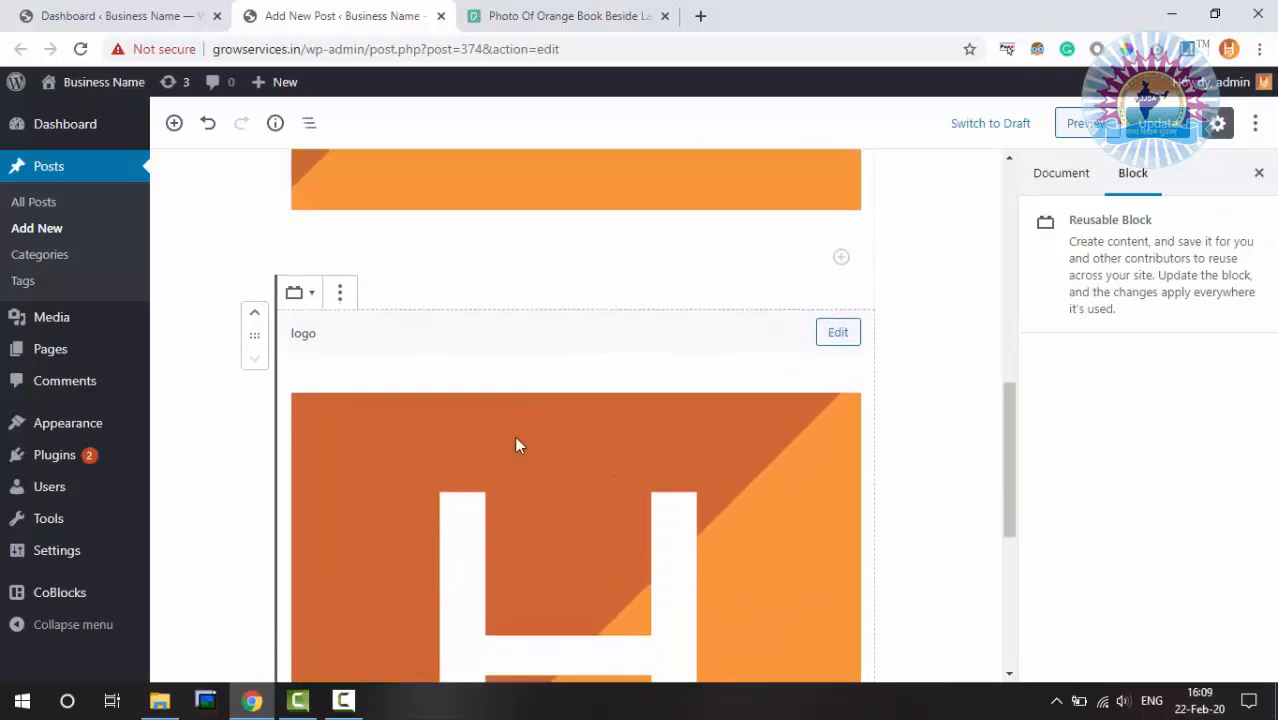
pyautogui.scroll(-5, 516, 442)
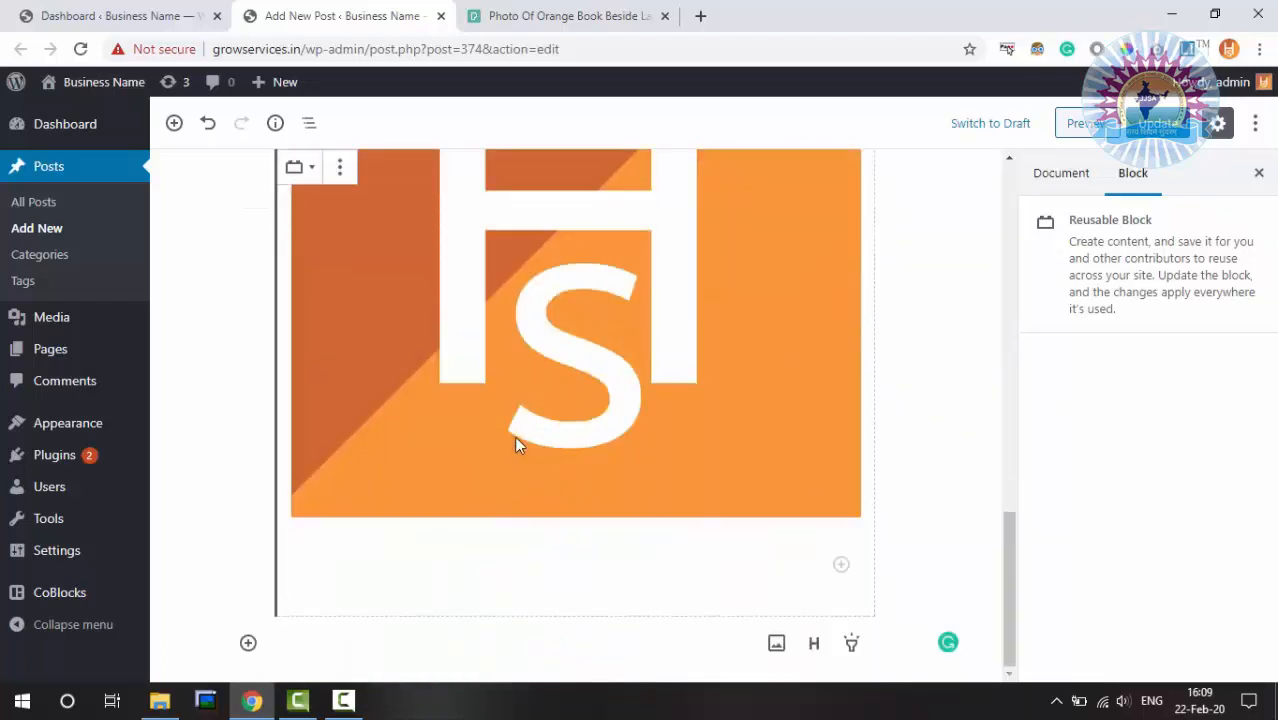
# Add a Heading block below the logo with the text 'sample heading'
pyautogui.click(247, 644)
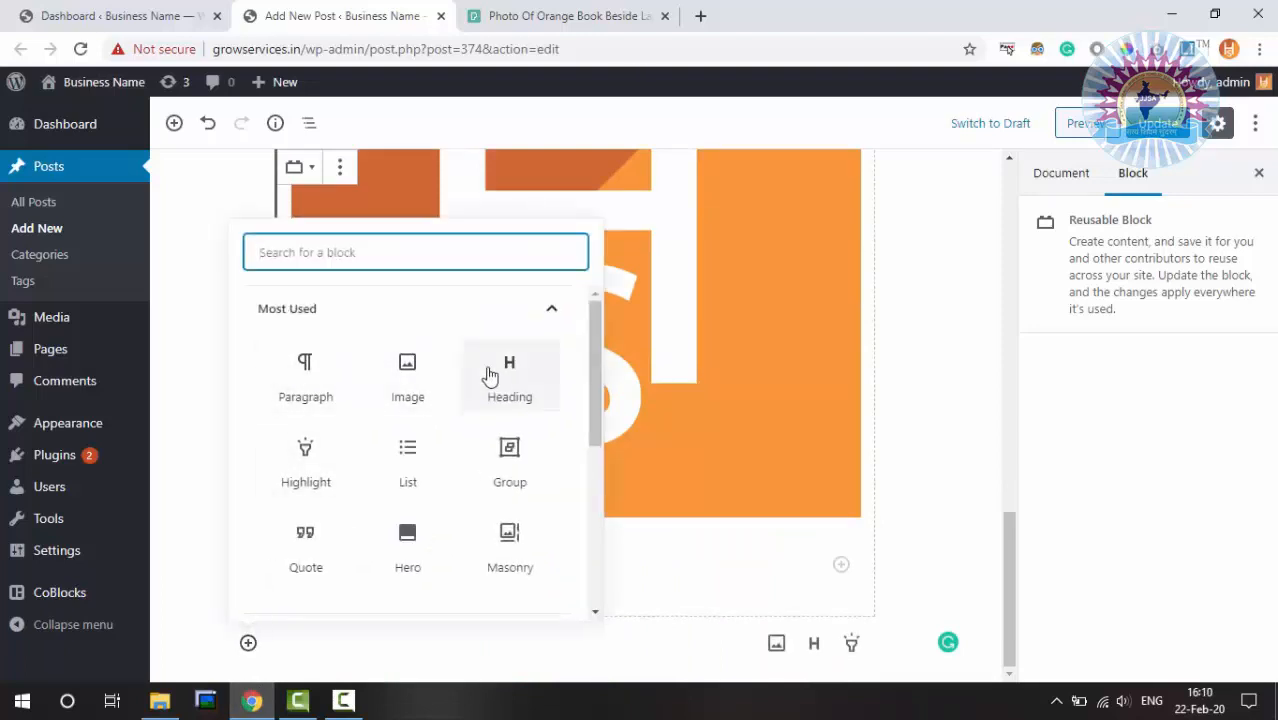
pyautogui.click(525, 374)
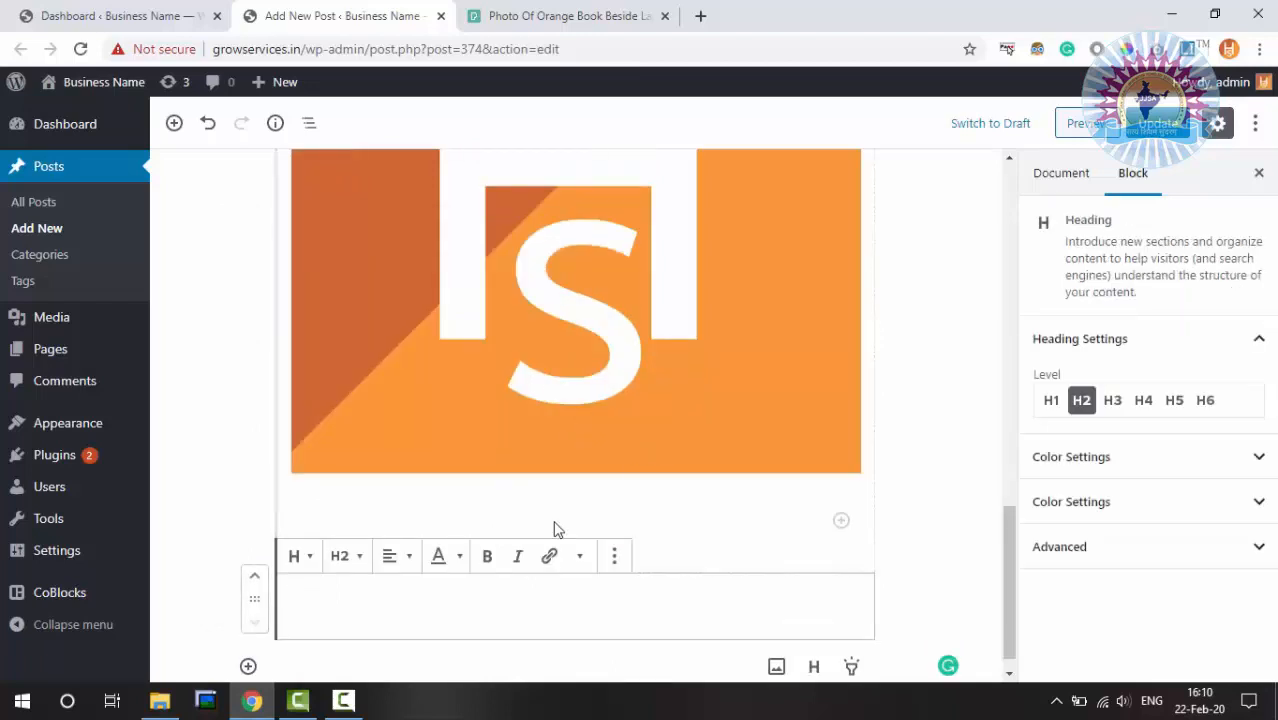
pyautogui.write('sam')
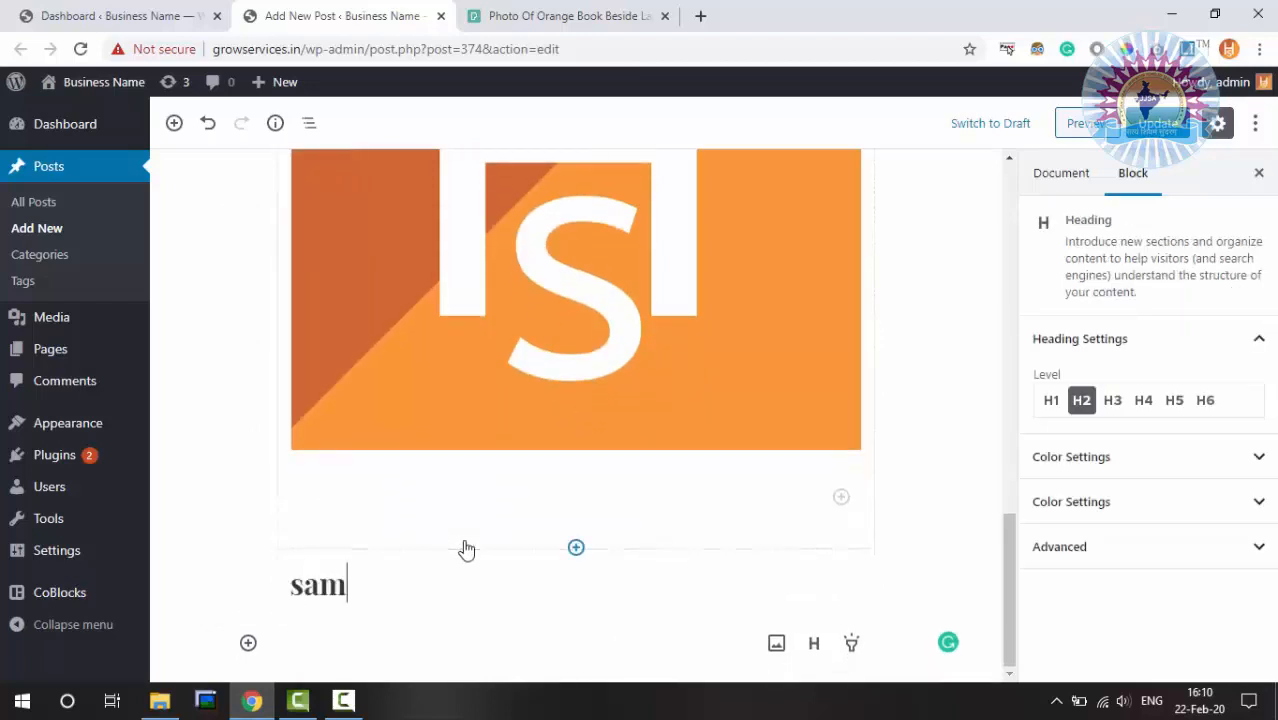
pyautogui.write('ple heading')
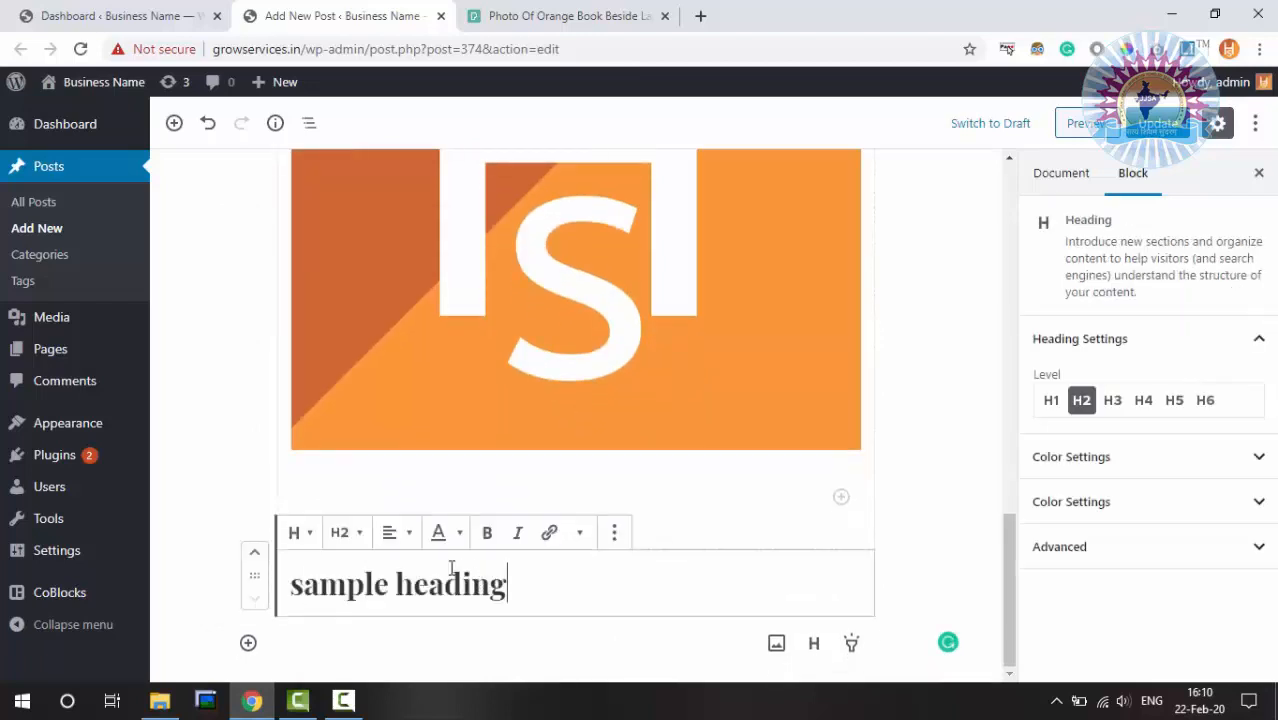
pyautogui.click(300, 536)
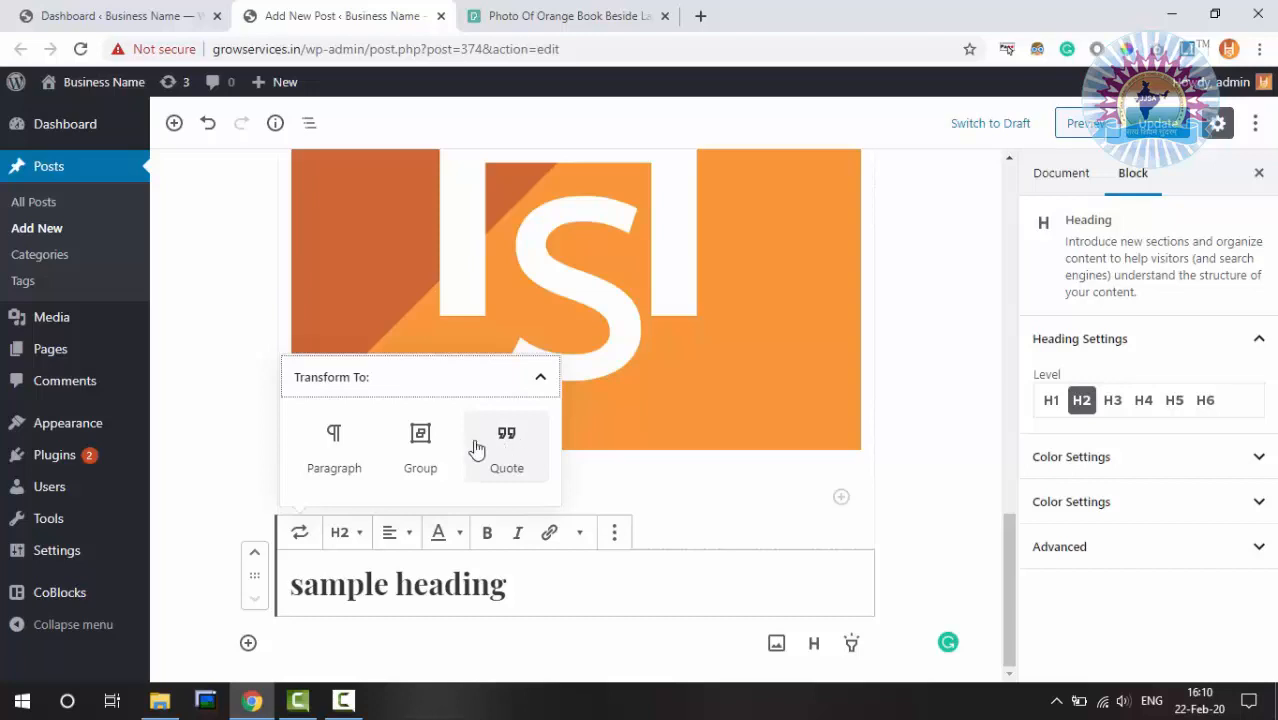
pyautogui.click(300, 539)
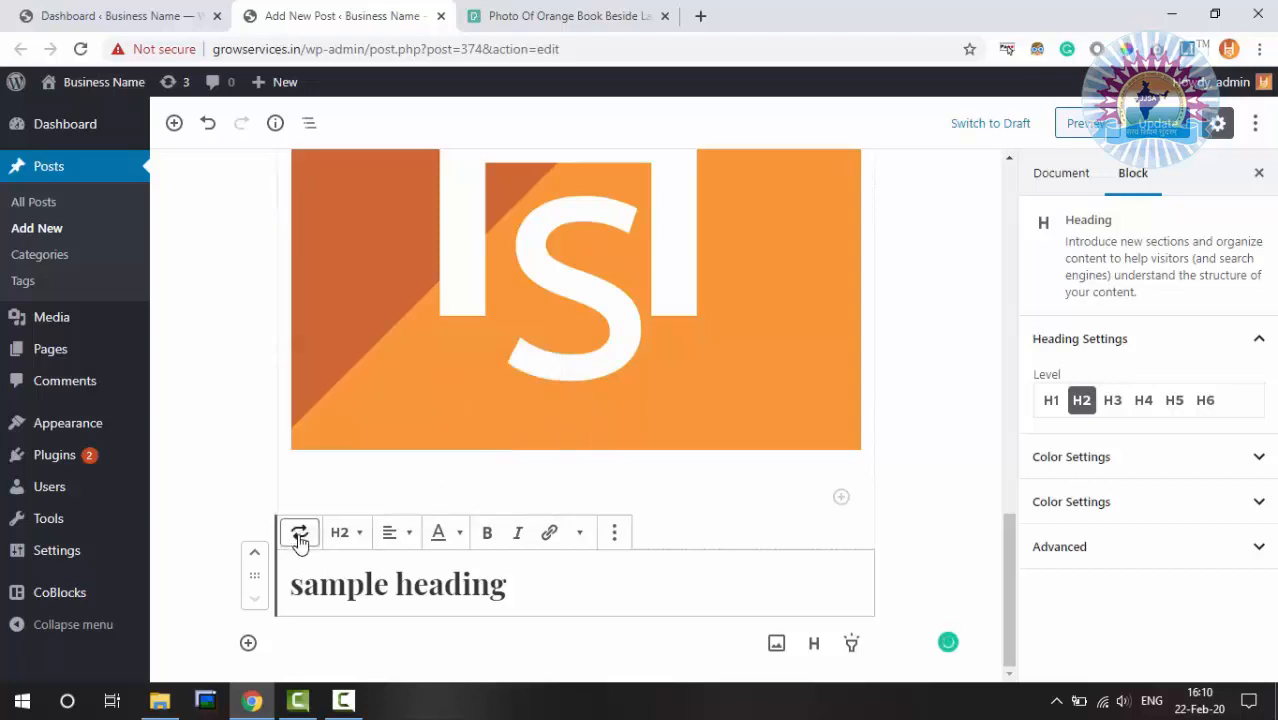
# Make the heading level H4 and centre-align it
pyautogui.tripleClick(399, 586)
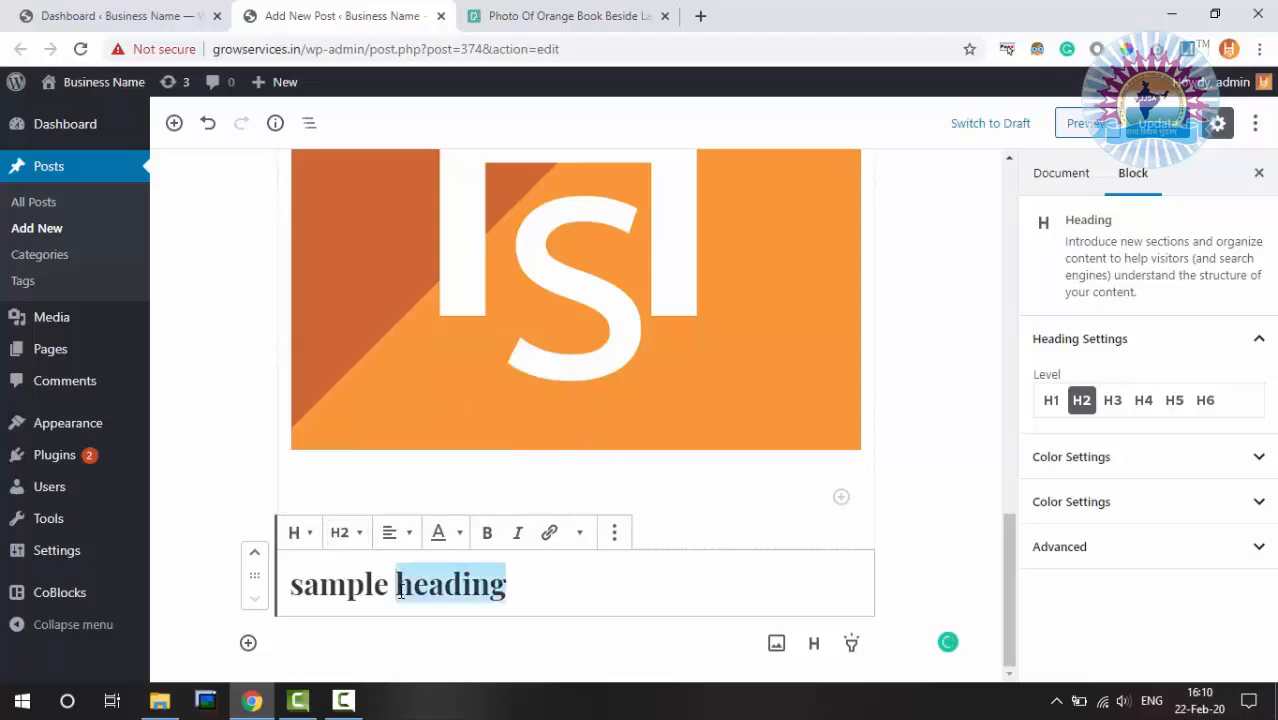
pyautogui.click(346, 533)
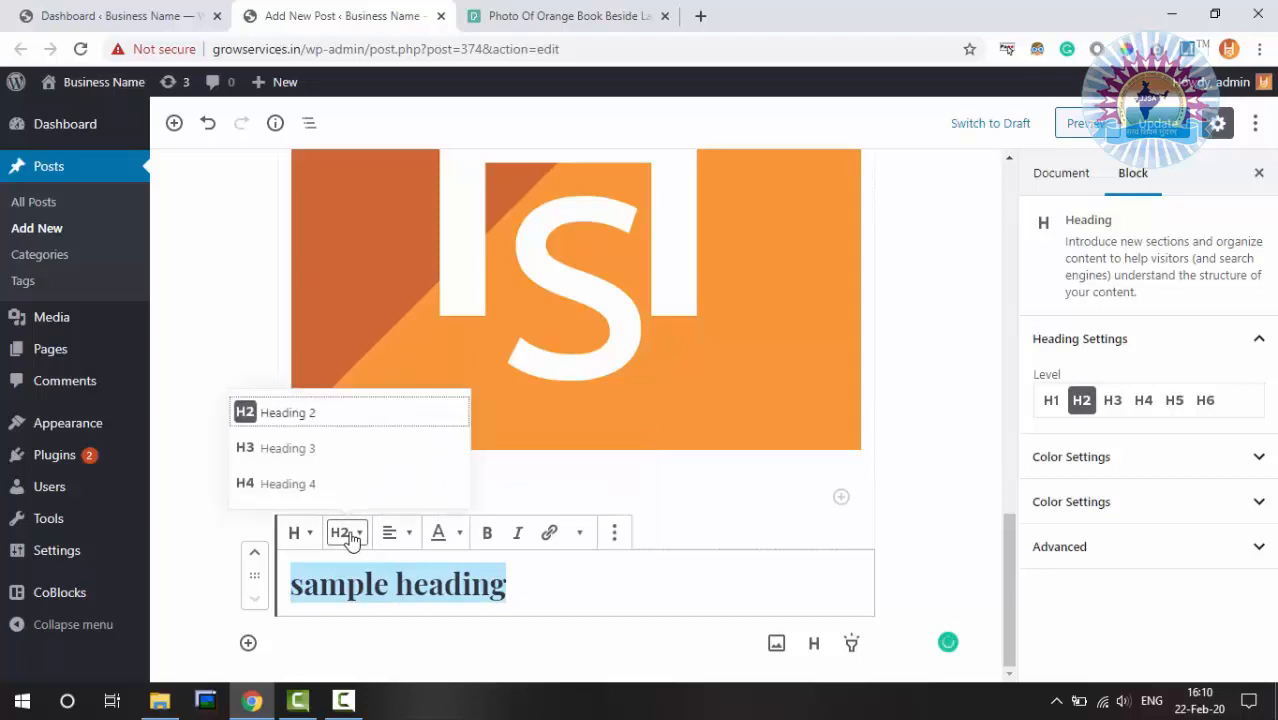
pyautogui.click(312, 486)
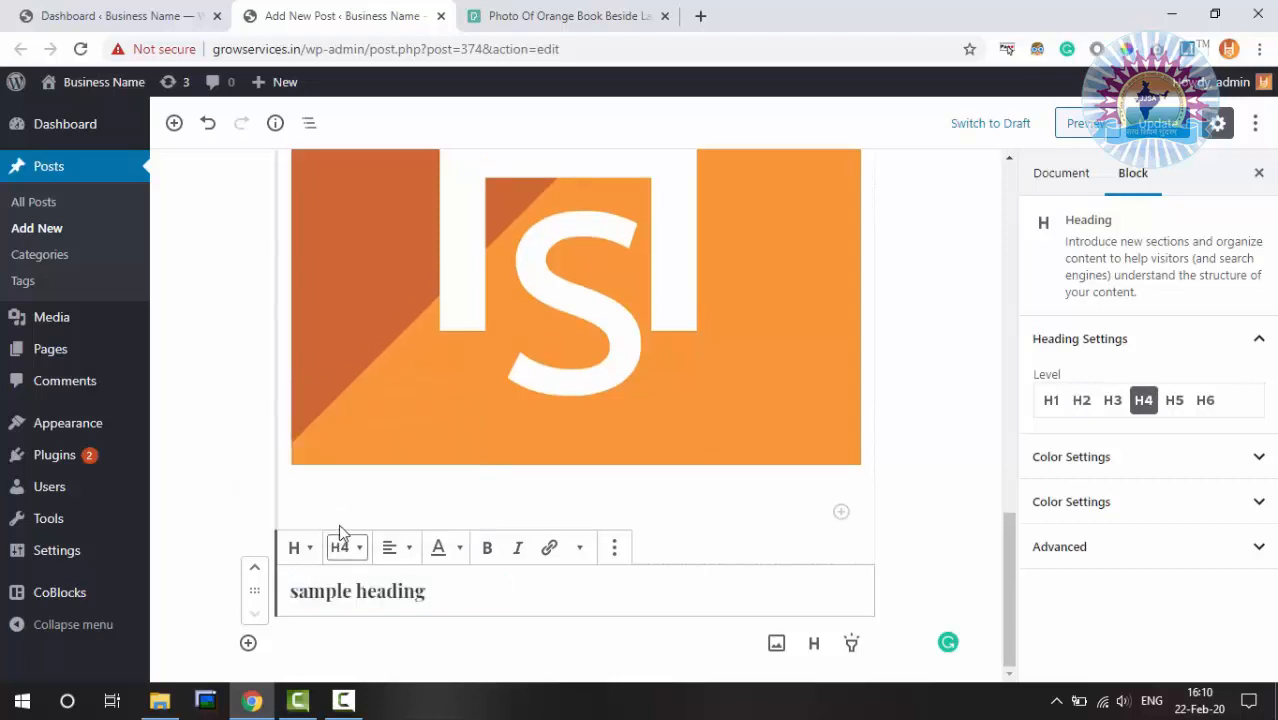
pyautogui.click(394, 550)
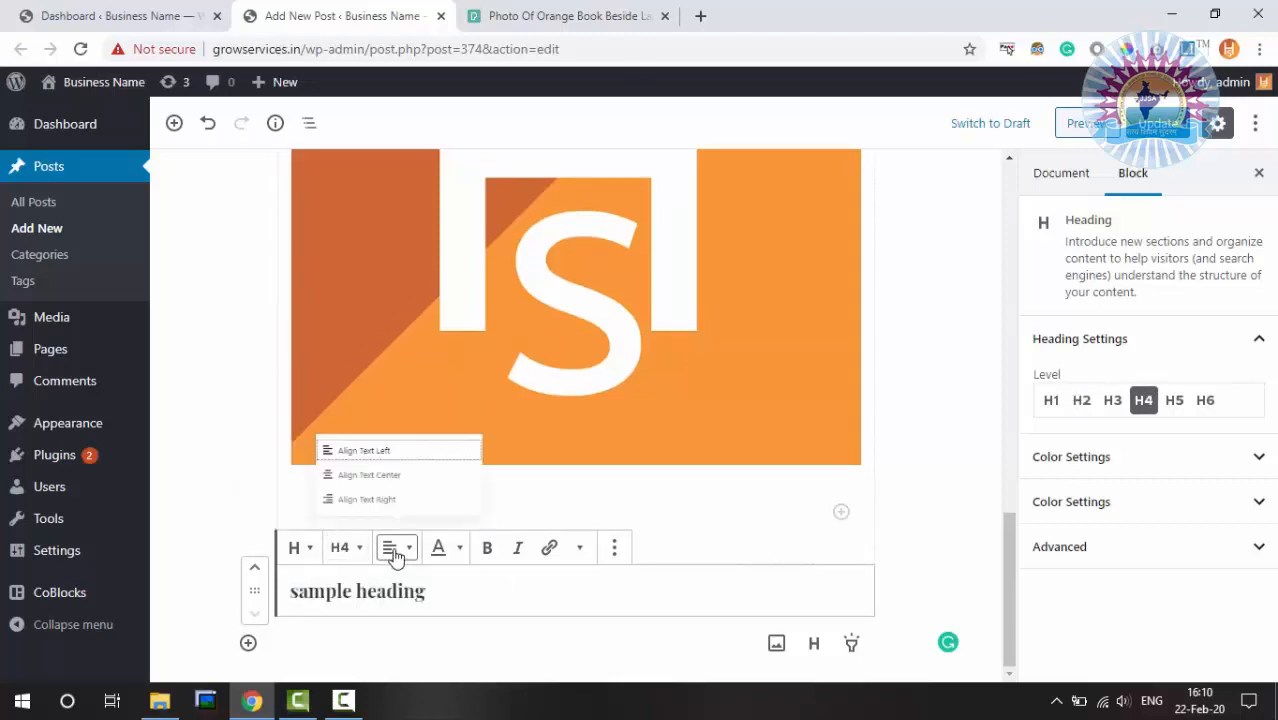
pyautogui.click(373, 466)
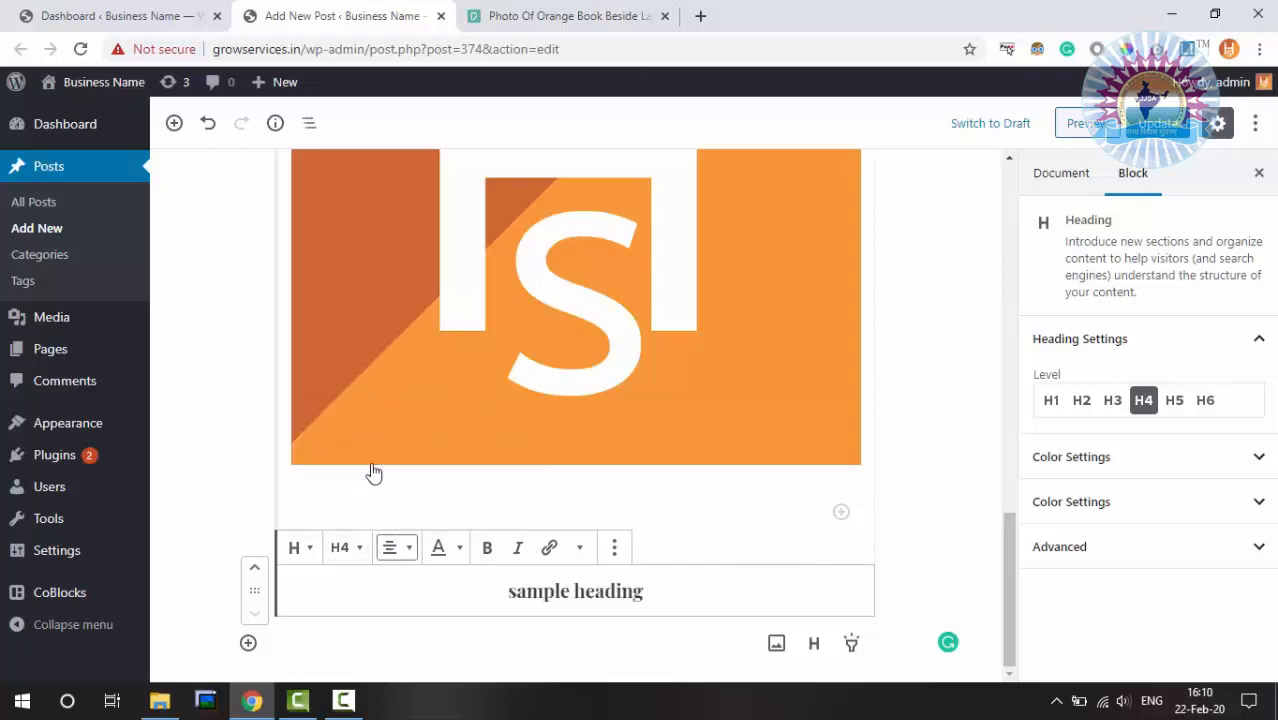
# Set the heading typography to Times New Roman, Bold, Uppercase, size 56
pyautogui.click(443, 550)
pyautogui.click(445, 553)
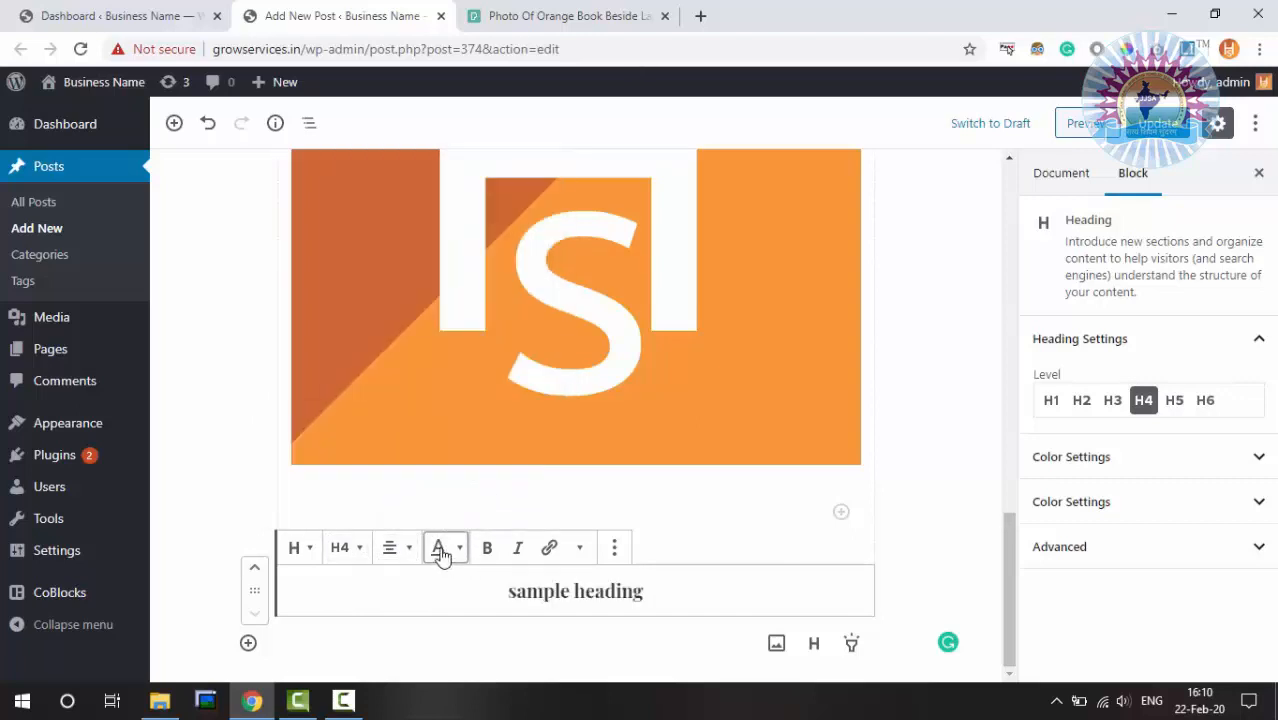
pyautogui.click(445, 553)
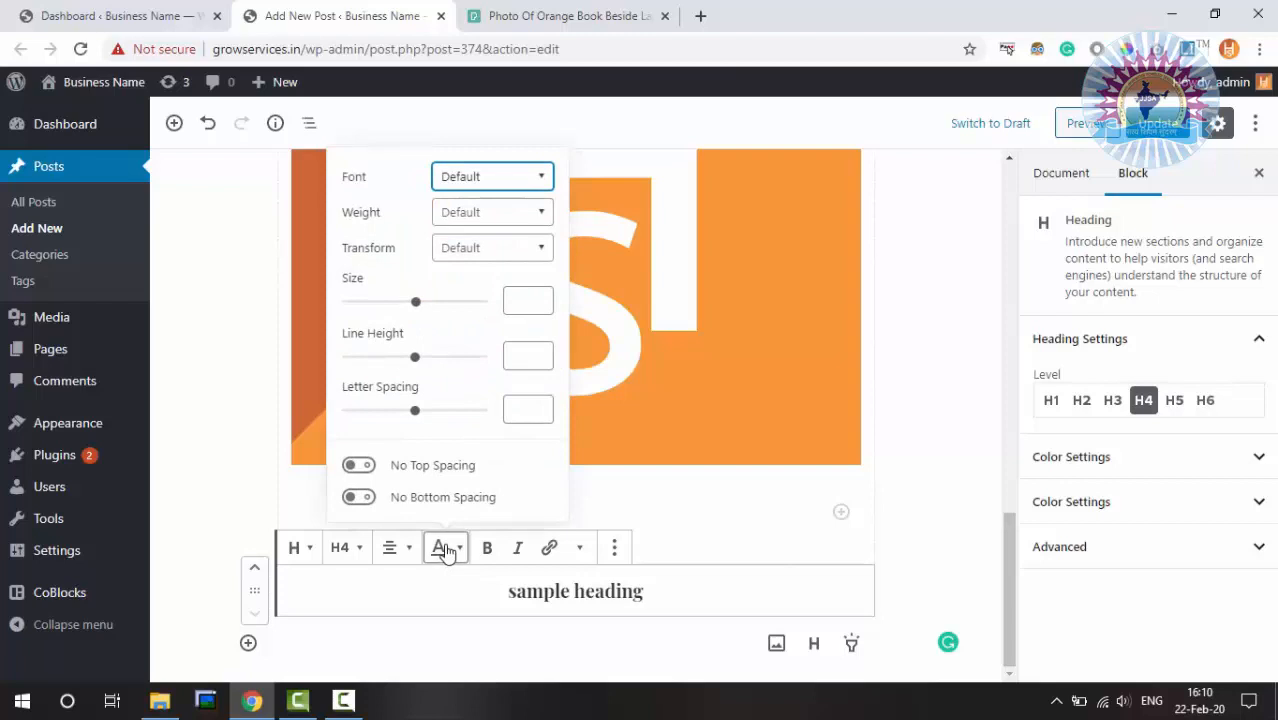
pyautogui.click(468, 178)
pyautogui.click(491, 251)
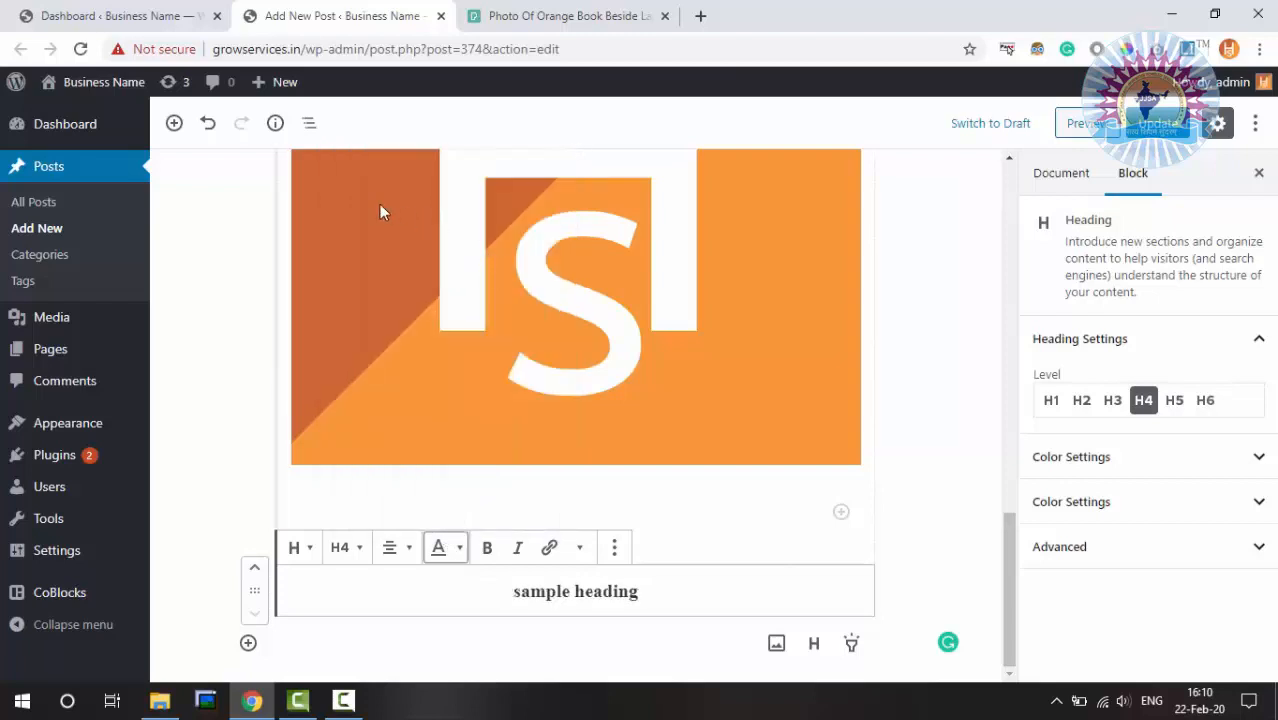
pyautogui.click(445, 549)
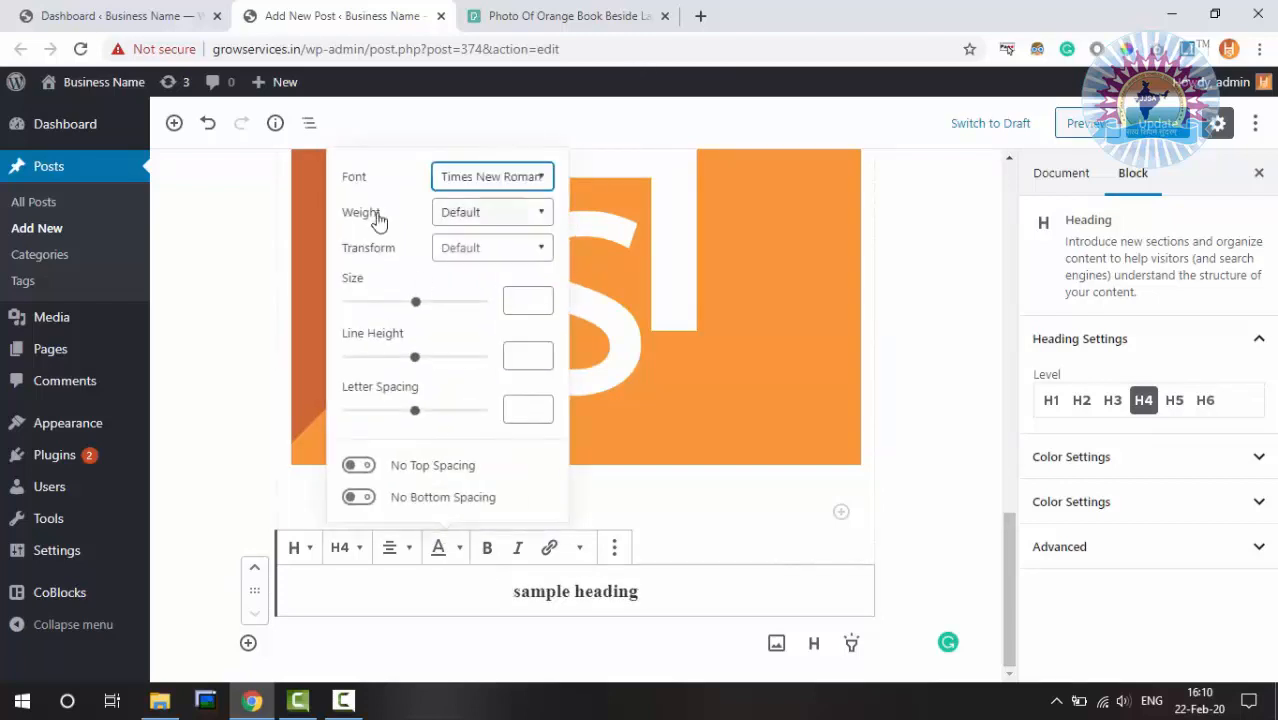
pyautogui.click(477, 212)
pyautogui.click(486, 270)
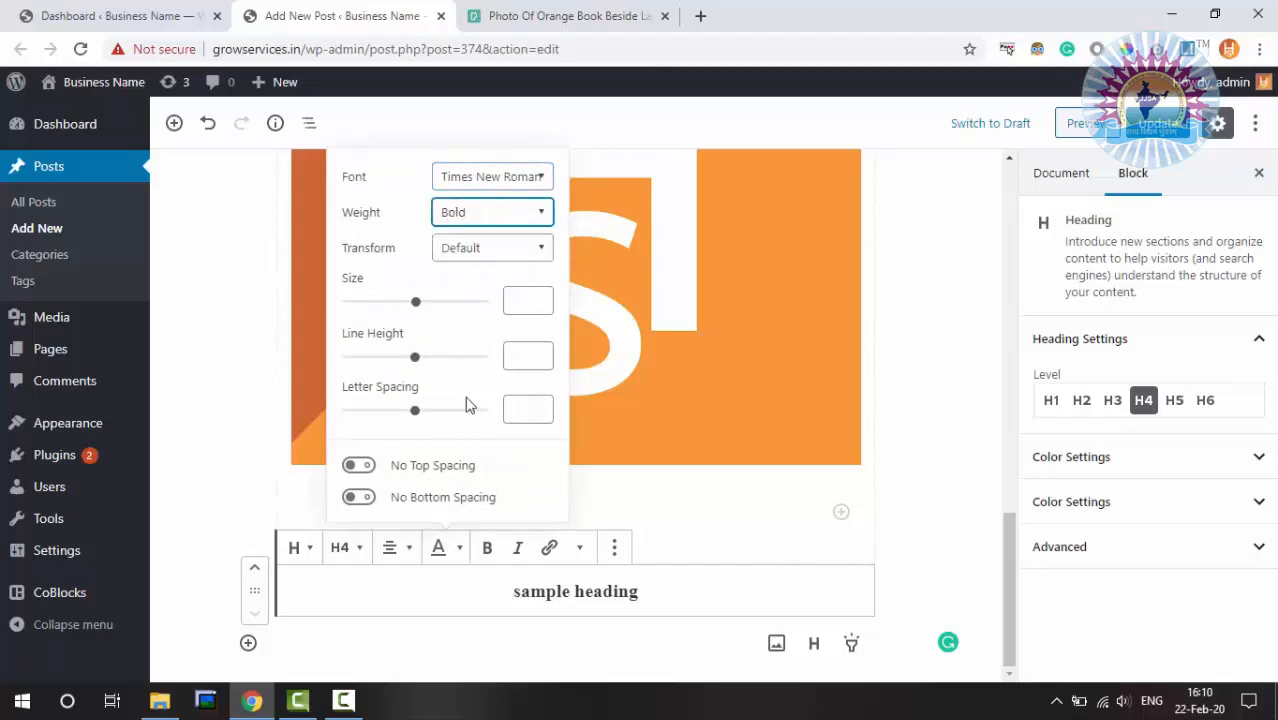
pyautogui.click(480, 250)
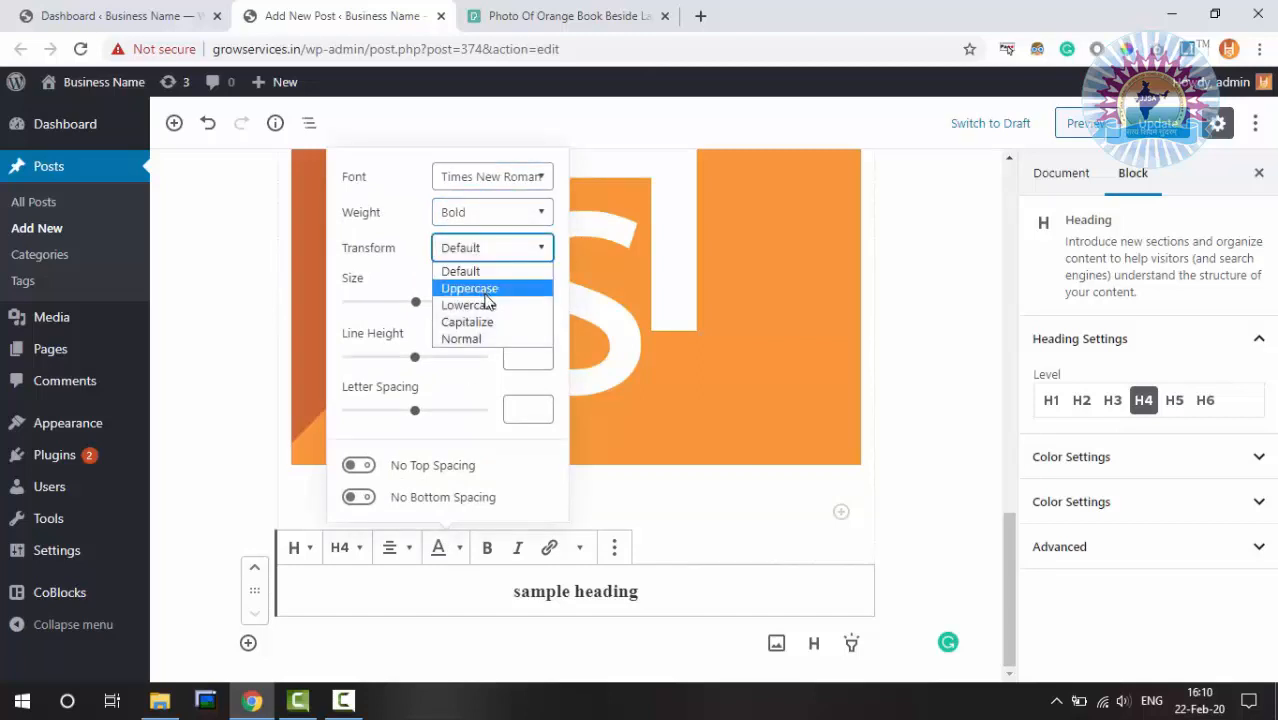
pyautogui.click(486, 292)
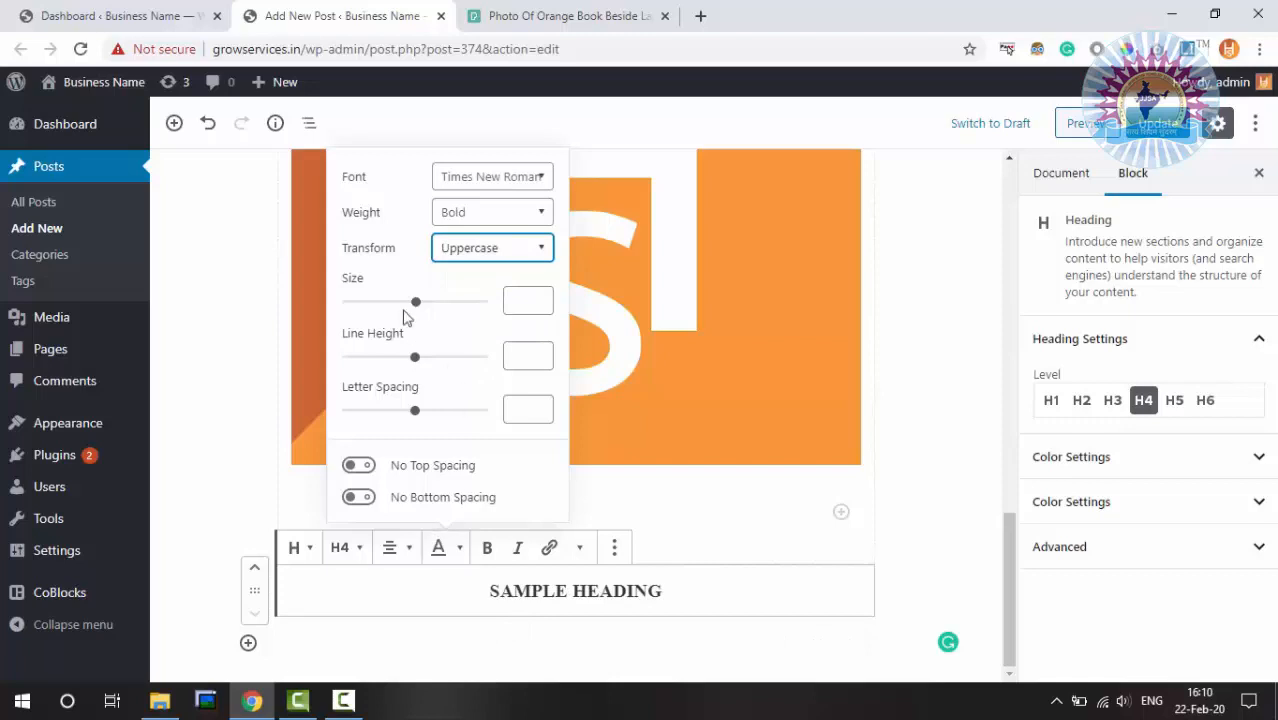
pyautogui.moveTo(416, 302); pyautogui.dragTo(419, 410)
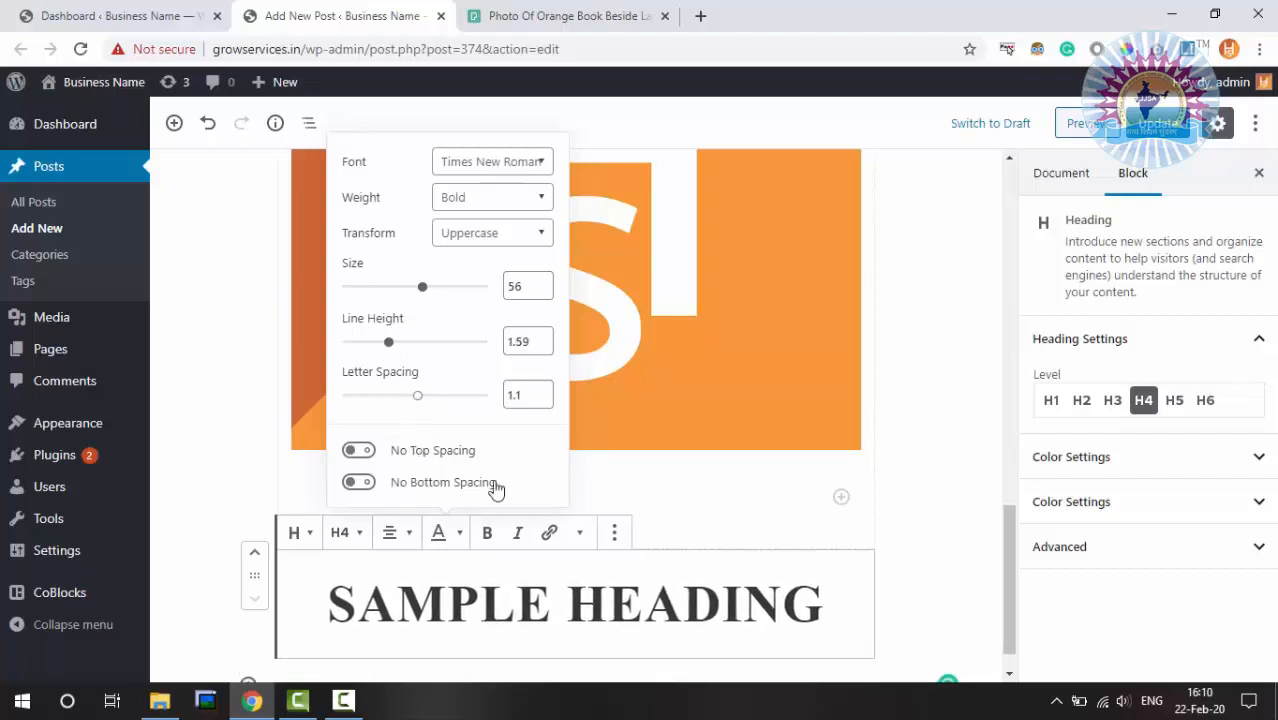
# Format 'sample heading' as bold and italic and apply Strikethrough from More rich text controls
pyautogui.click(487, 536)
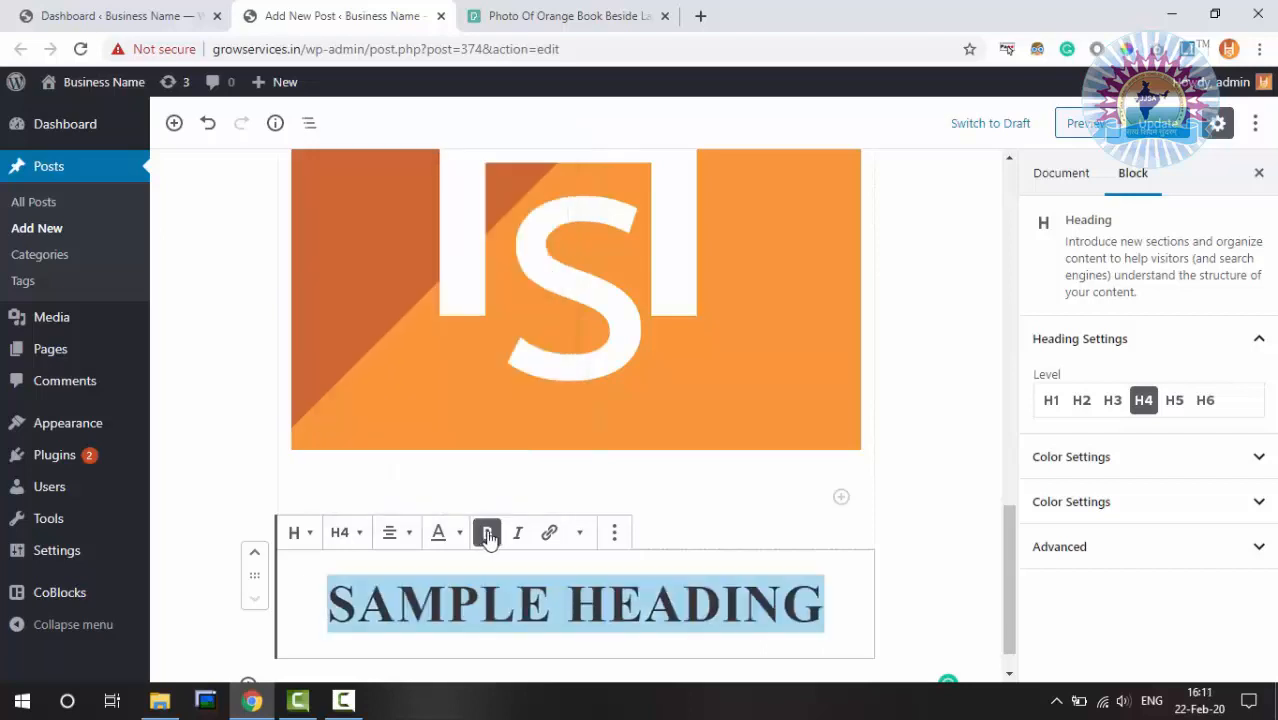
pyautogui.click(519, 538)
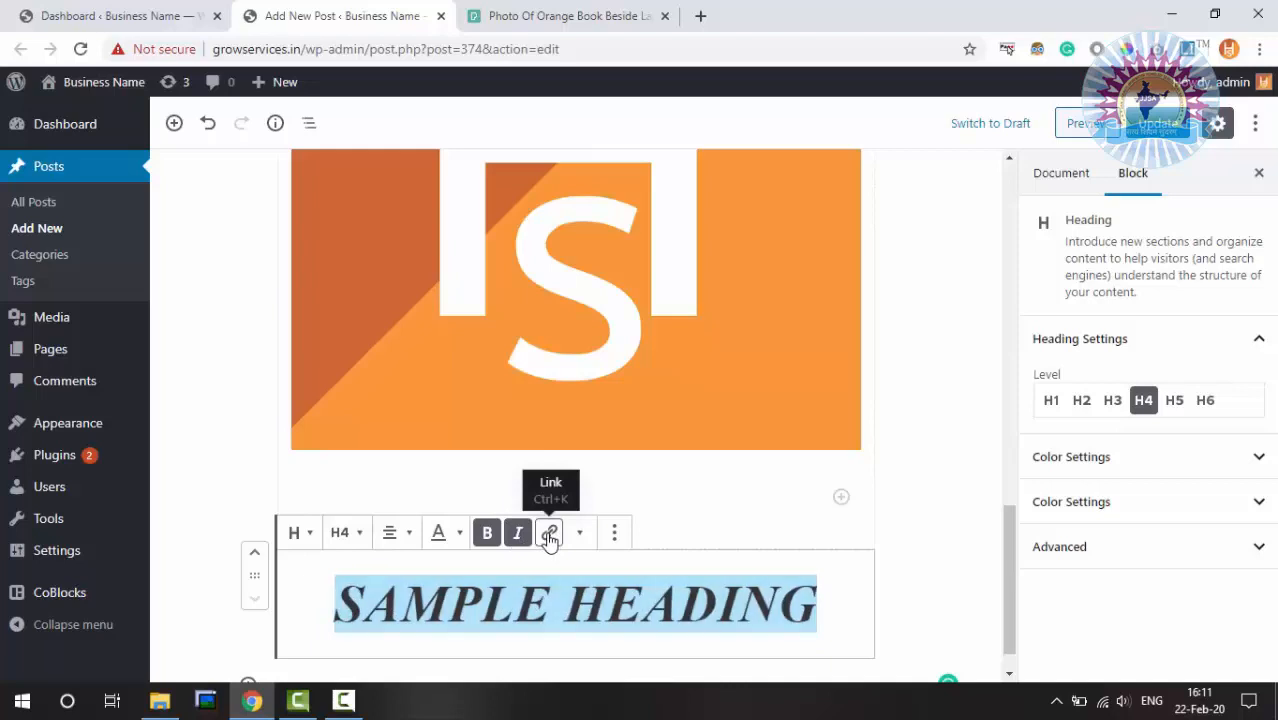
pyautogui.click(549, 535)
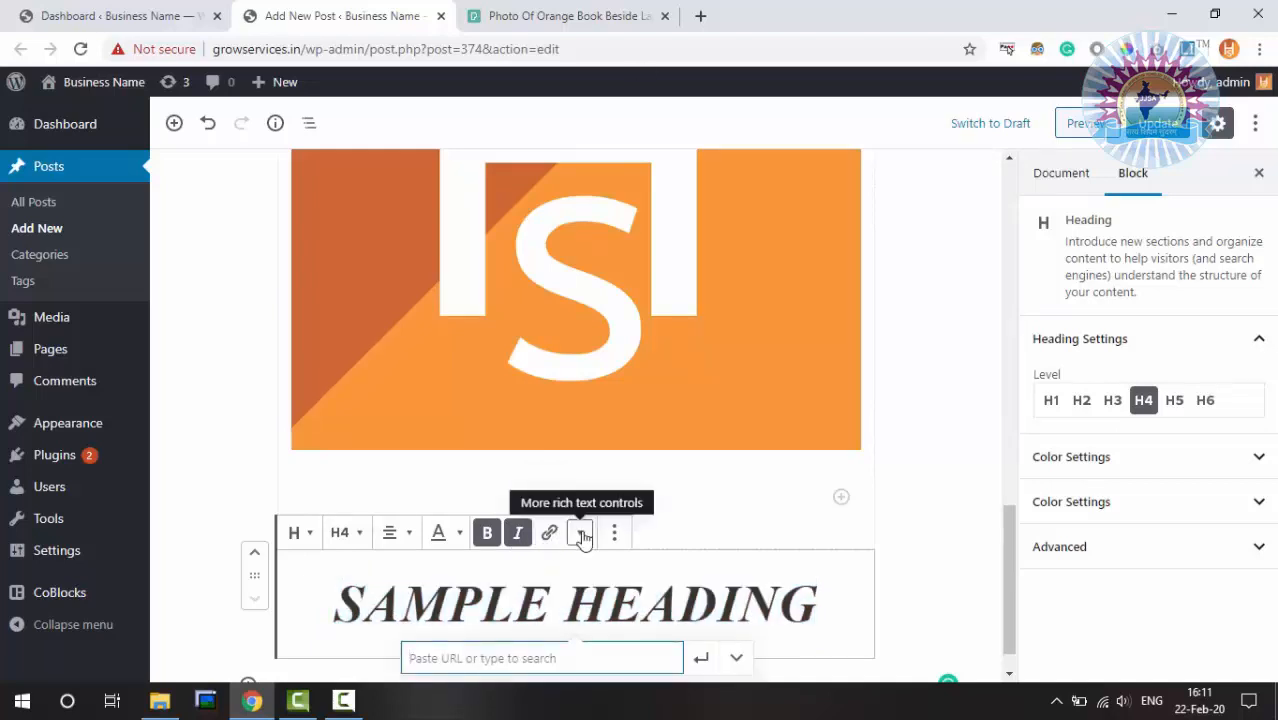
pyautogui.click(580, 533)
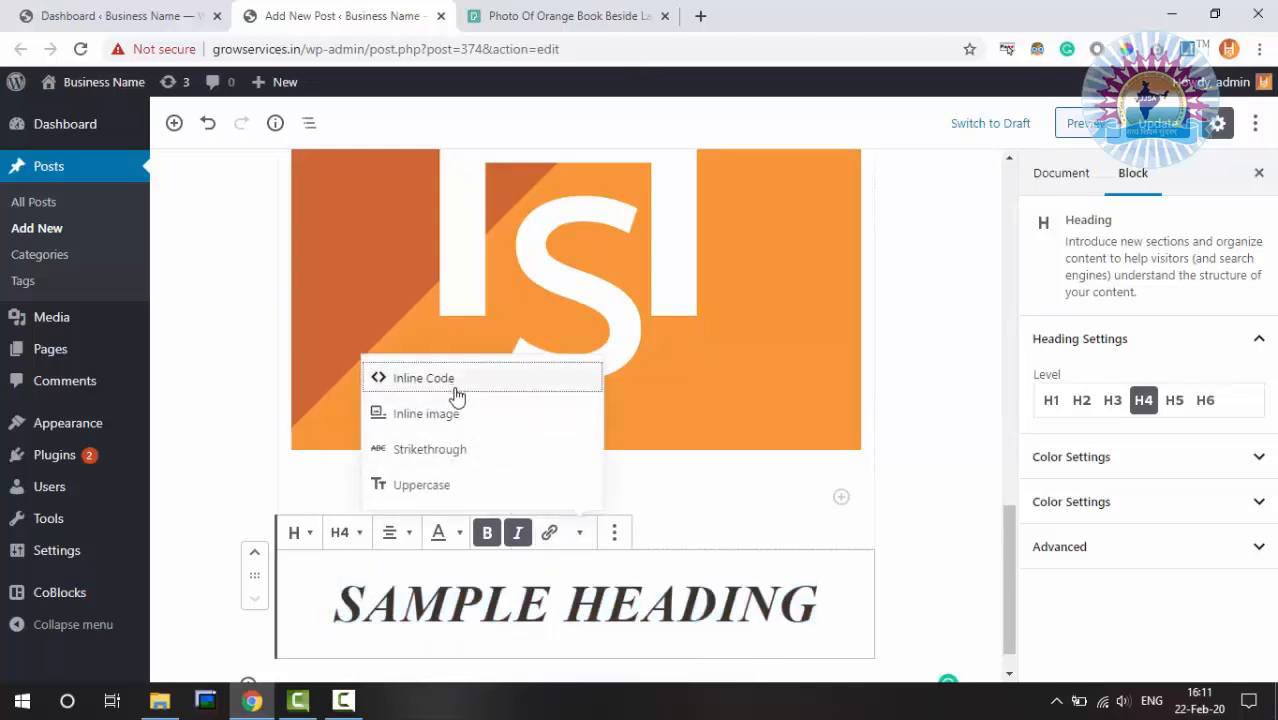
pyautogui.click(466, 460)
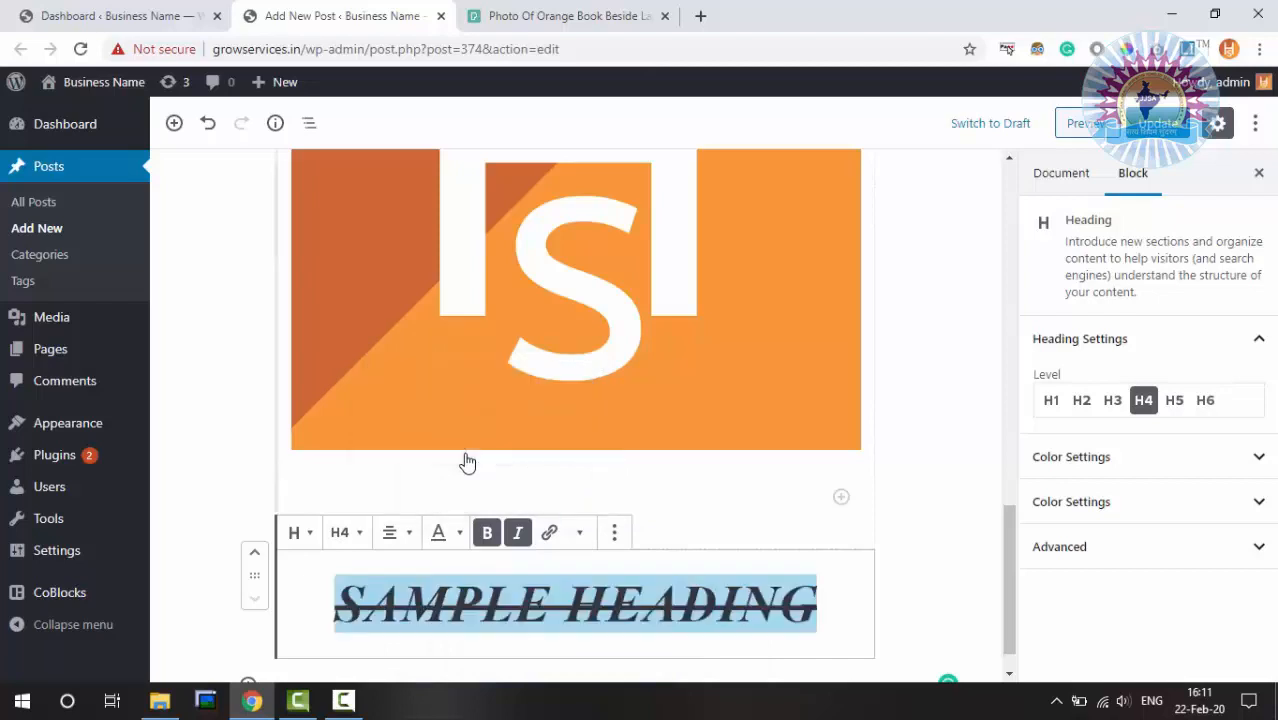
pyautogui.click(613, 536)
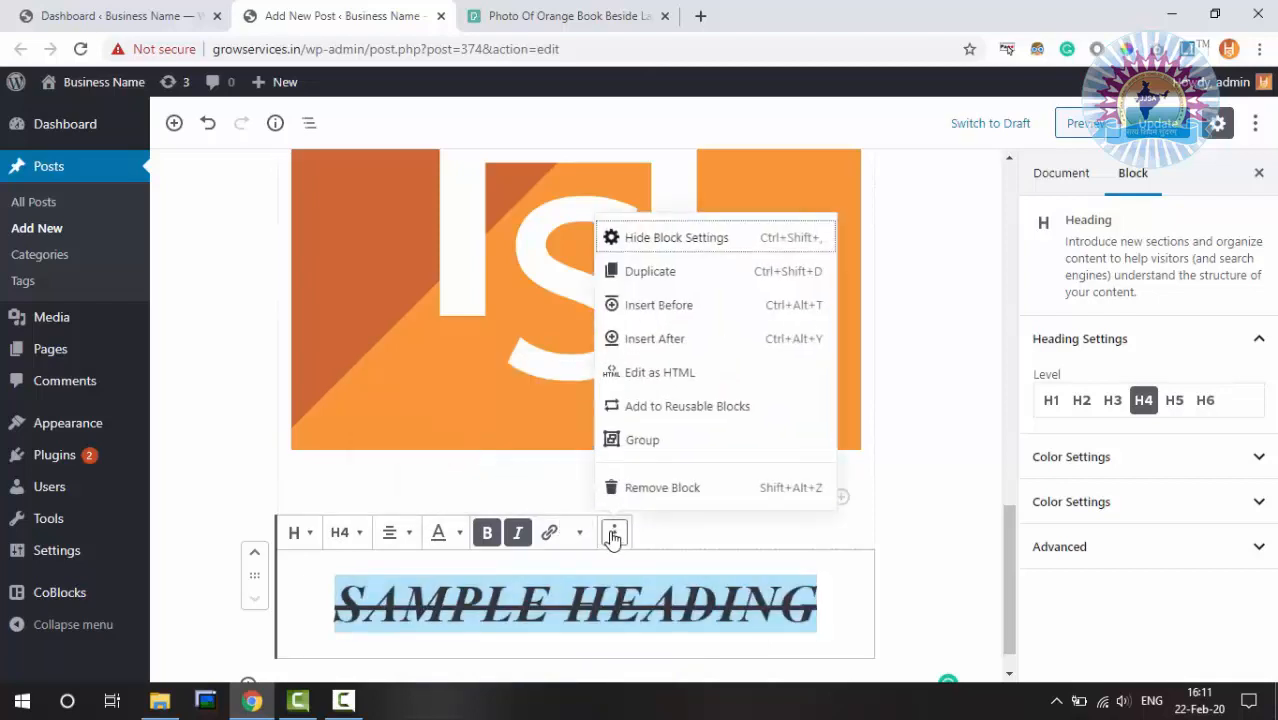
pyautogui.click(681, 601)
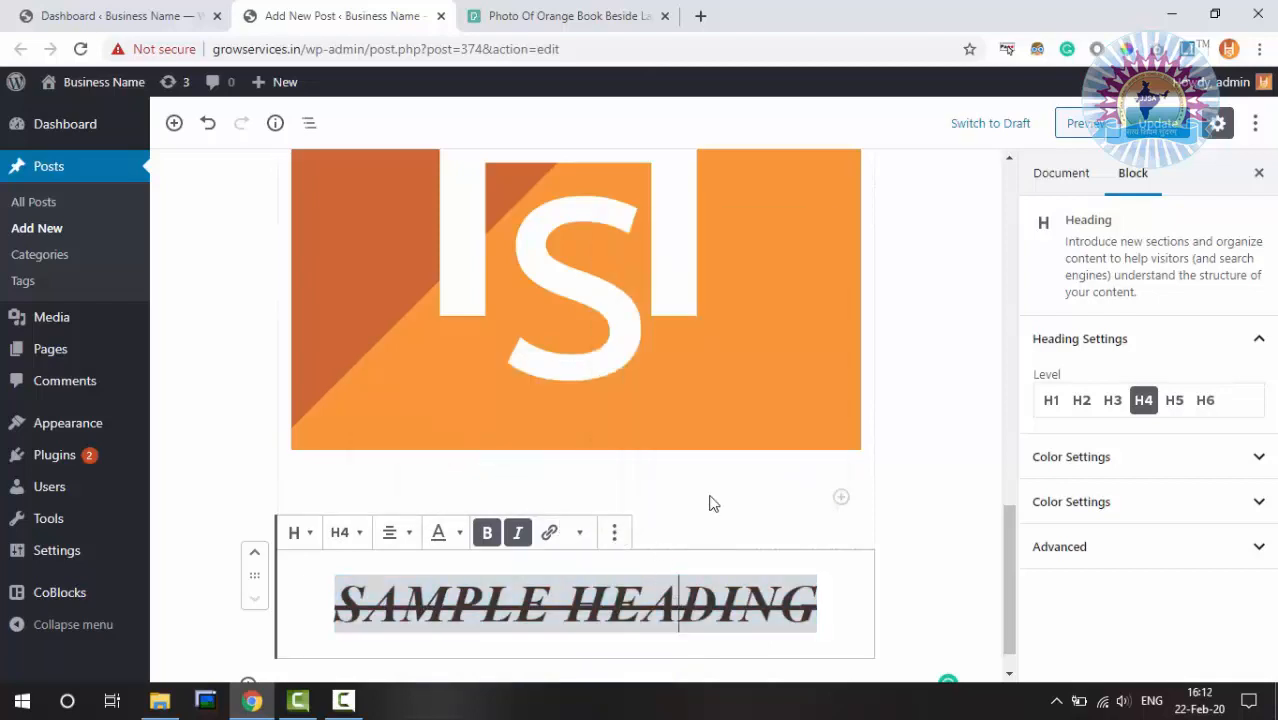
pyautogui.click(827, 583)
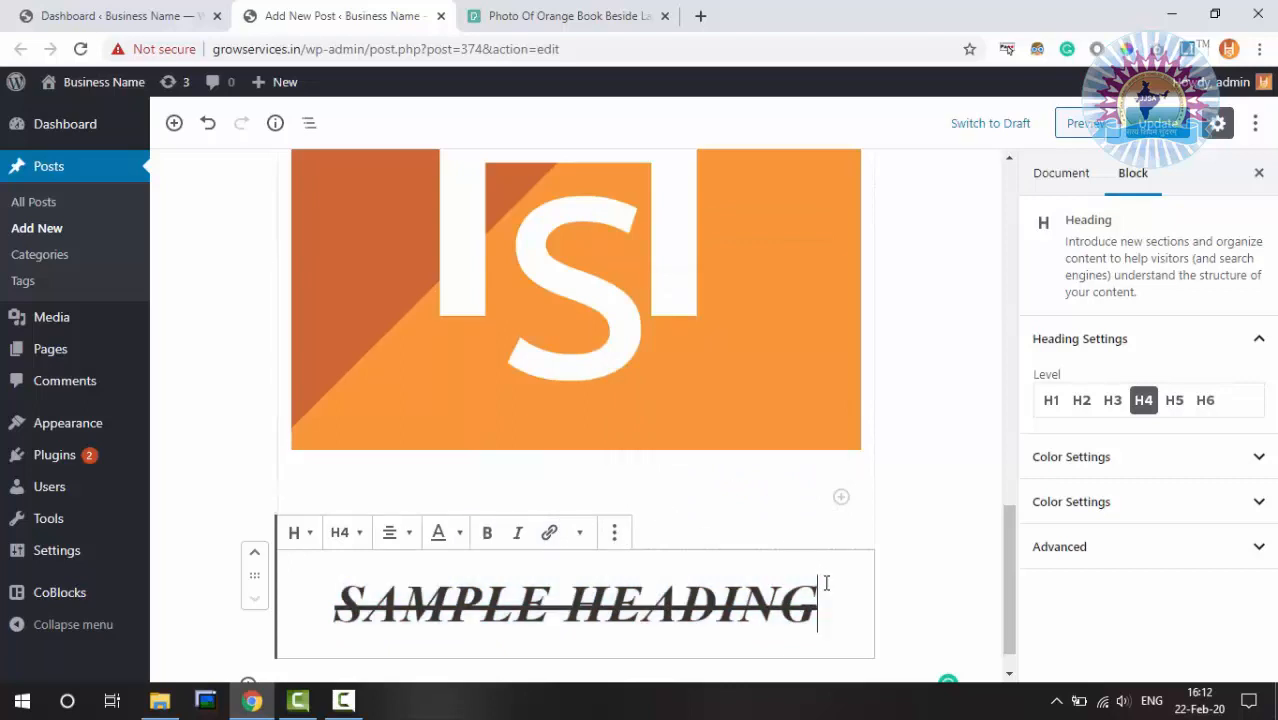
pyautogui.scroll(3, 705, 374)
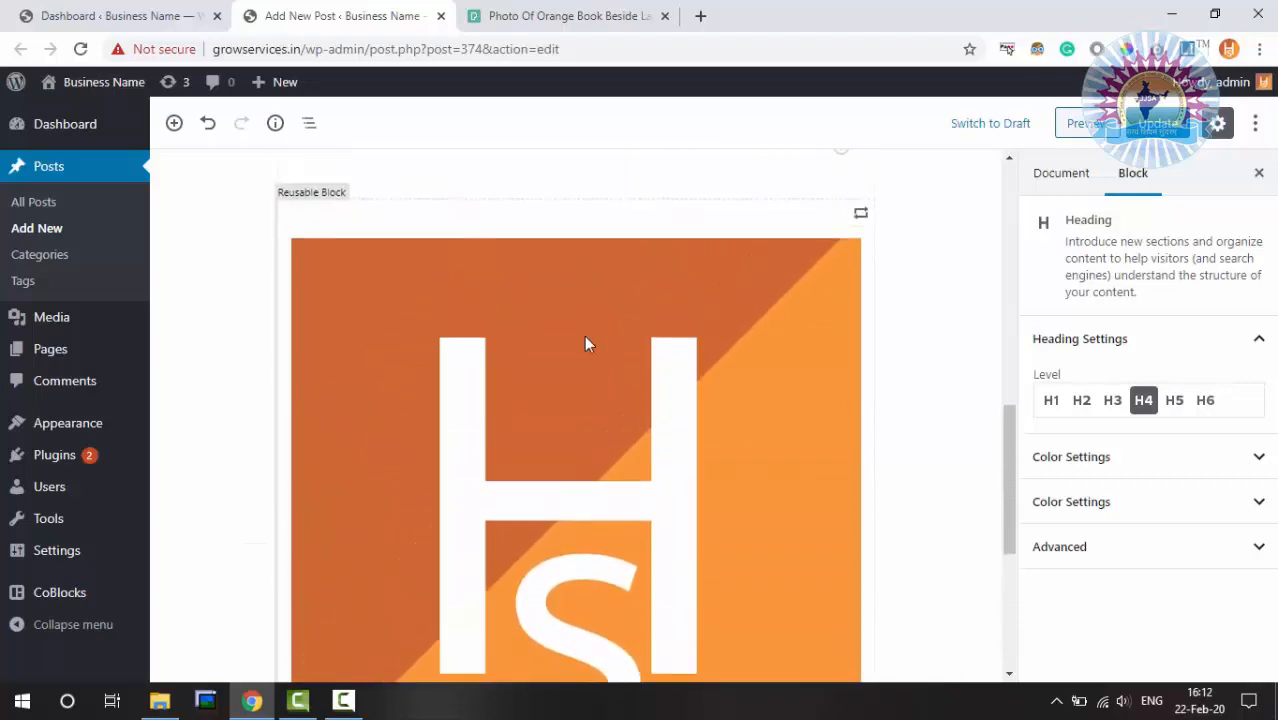
pyautogui.click(585, 337)
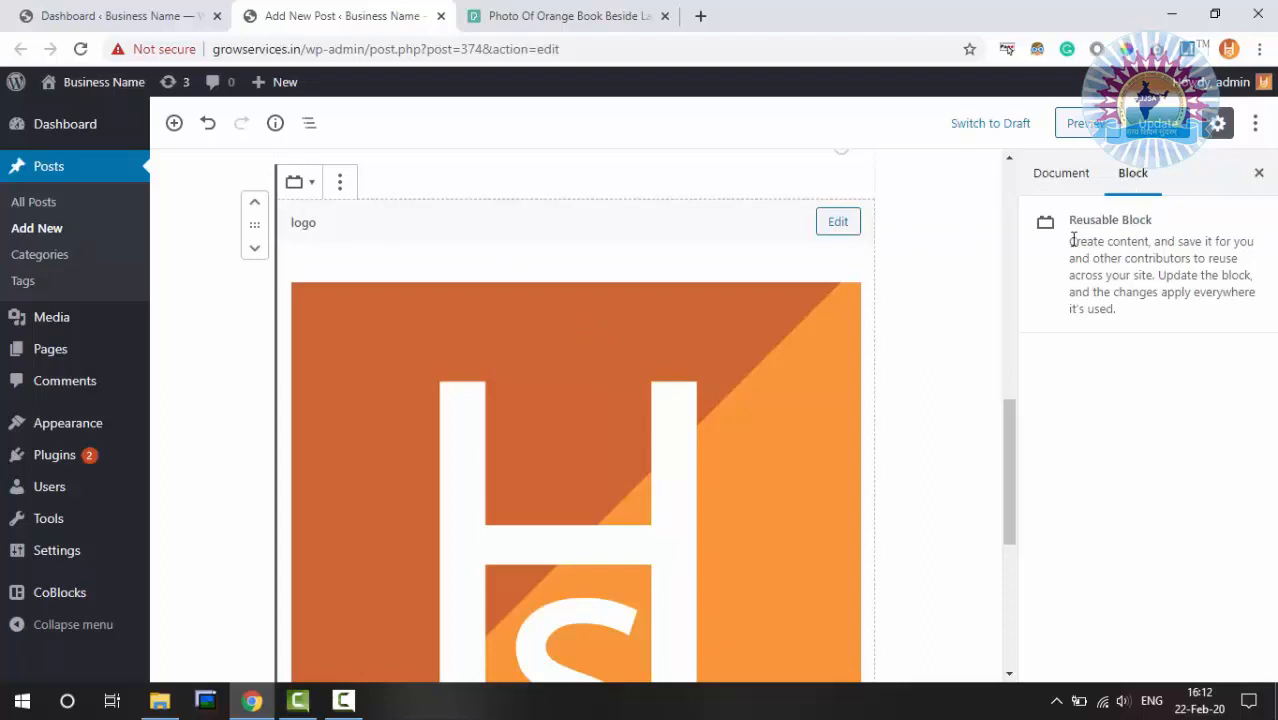
pyautogui.moveTo(1072, 241); pyautogui.dragTo(1120, 316)
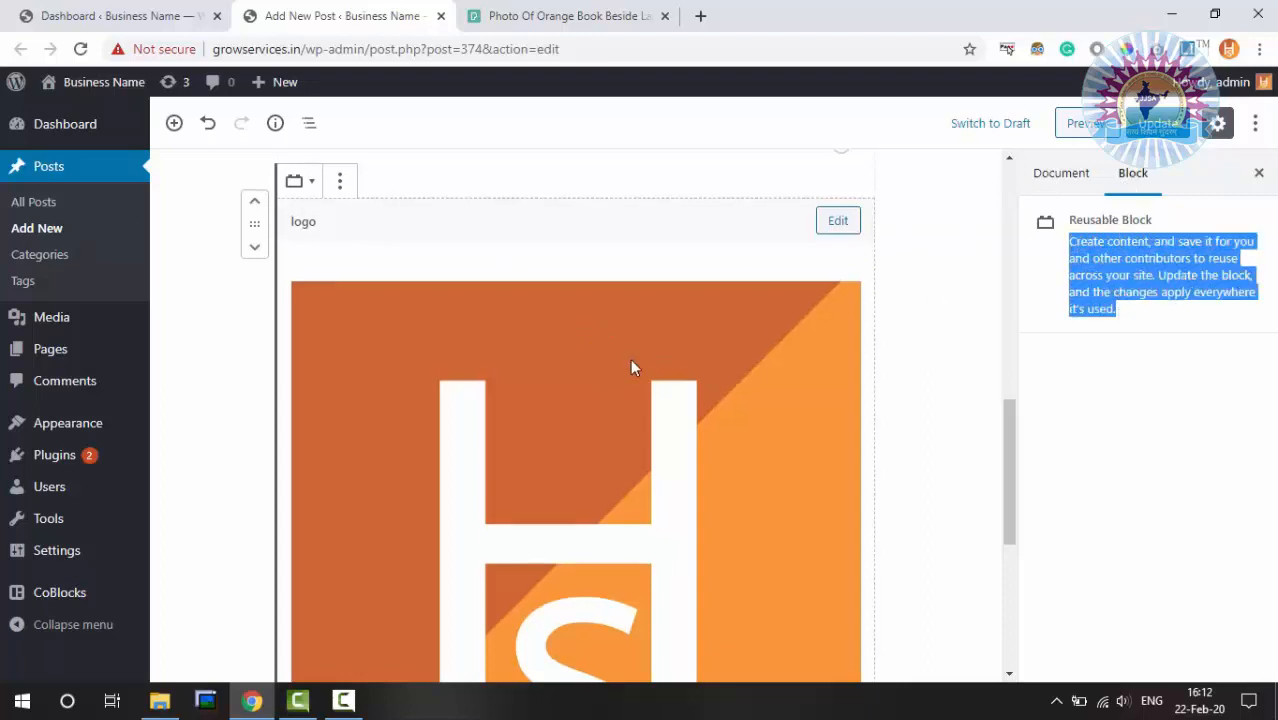
pyautogui.scroll(-5, 630, 360)
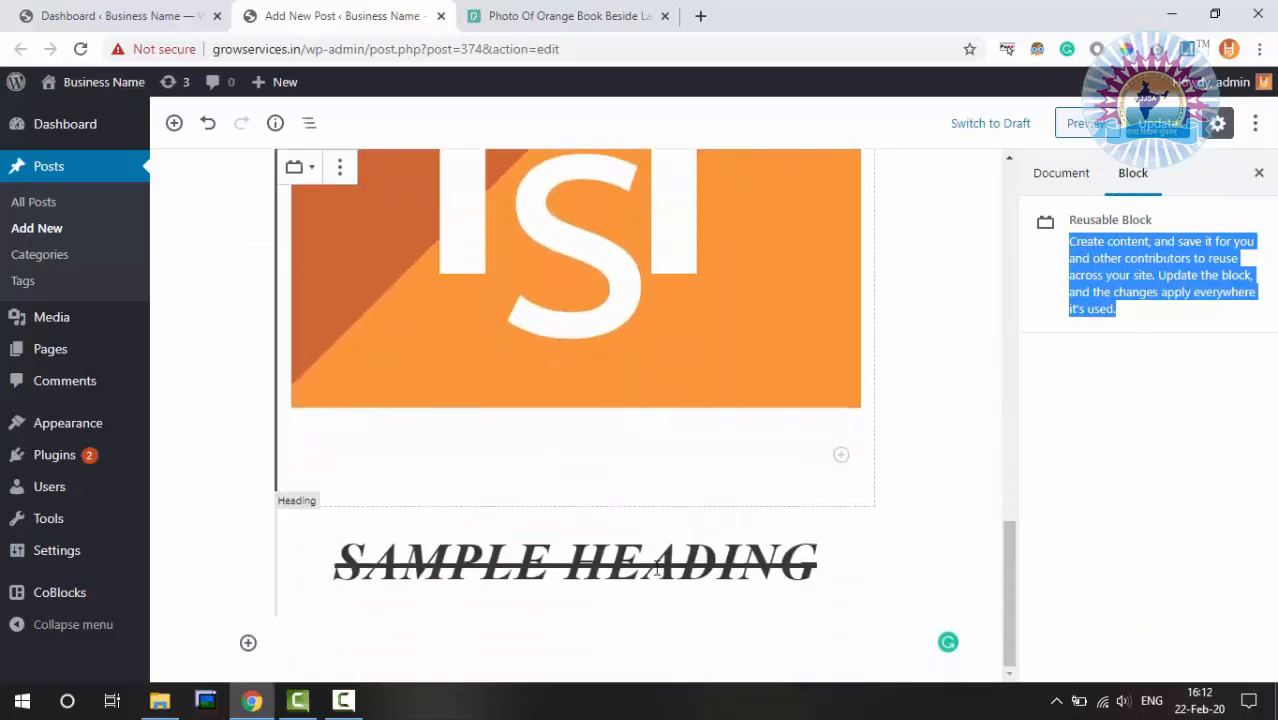
pyautogui.click(643, 560)
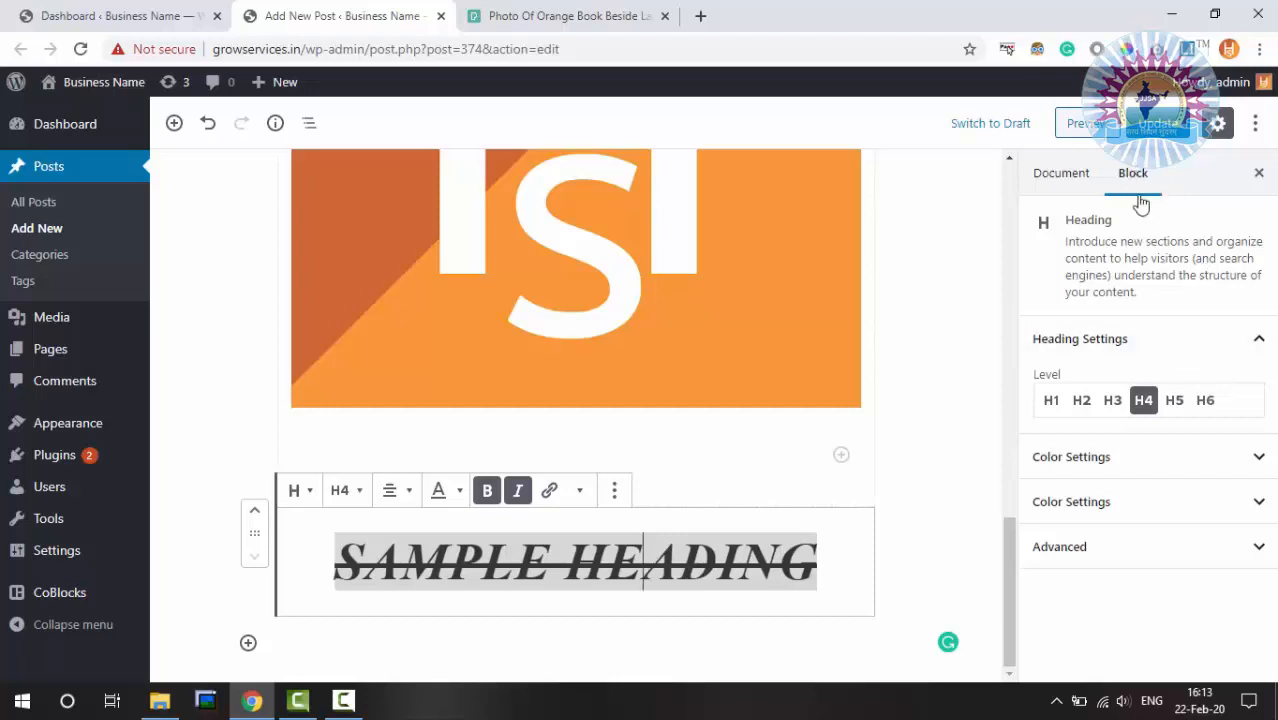
# Change the heading to H3 and try light blue, red, dark blue and navy text colours
pyautogui.click(1081, 402)
pyautogui.click(1113, 403)
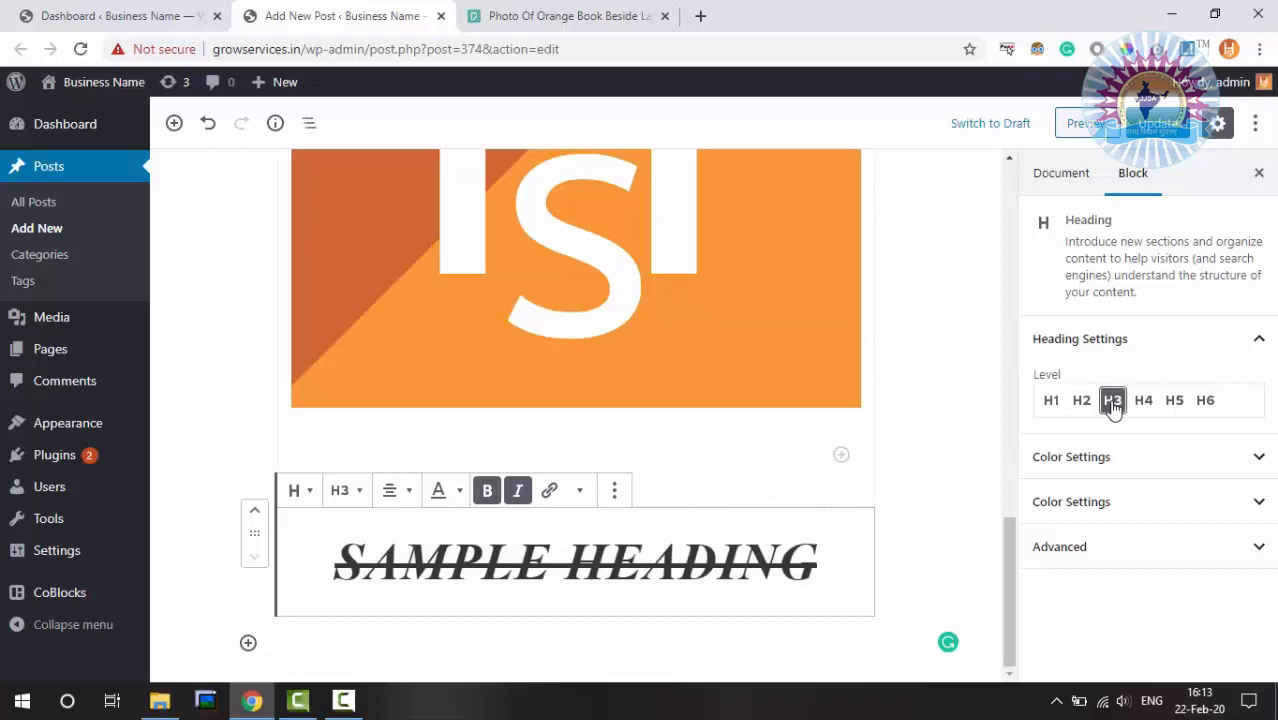
pyautogui.click(1235, 457)
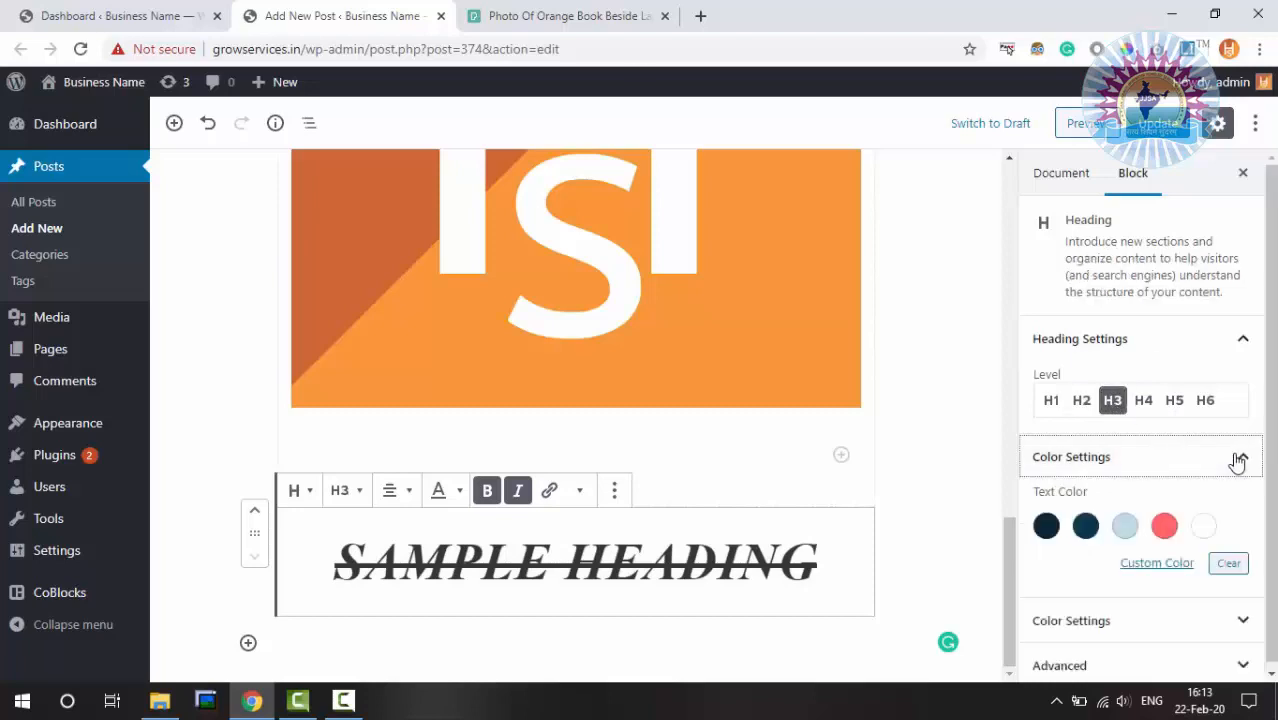
pyautogui.click(1125, 526)
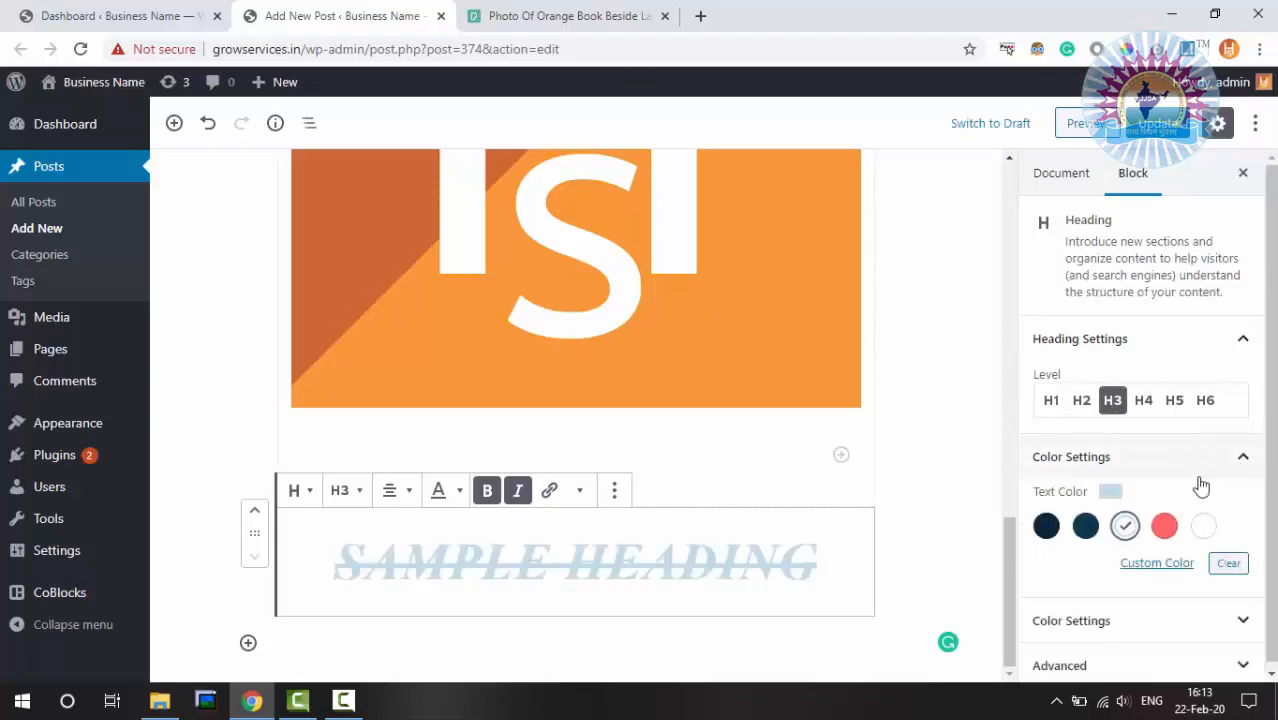
pyautogui.click(1163, 526)
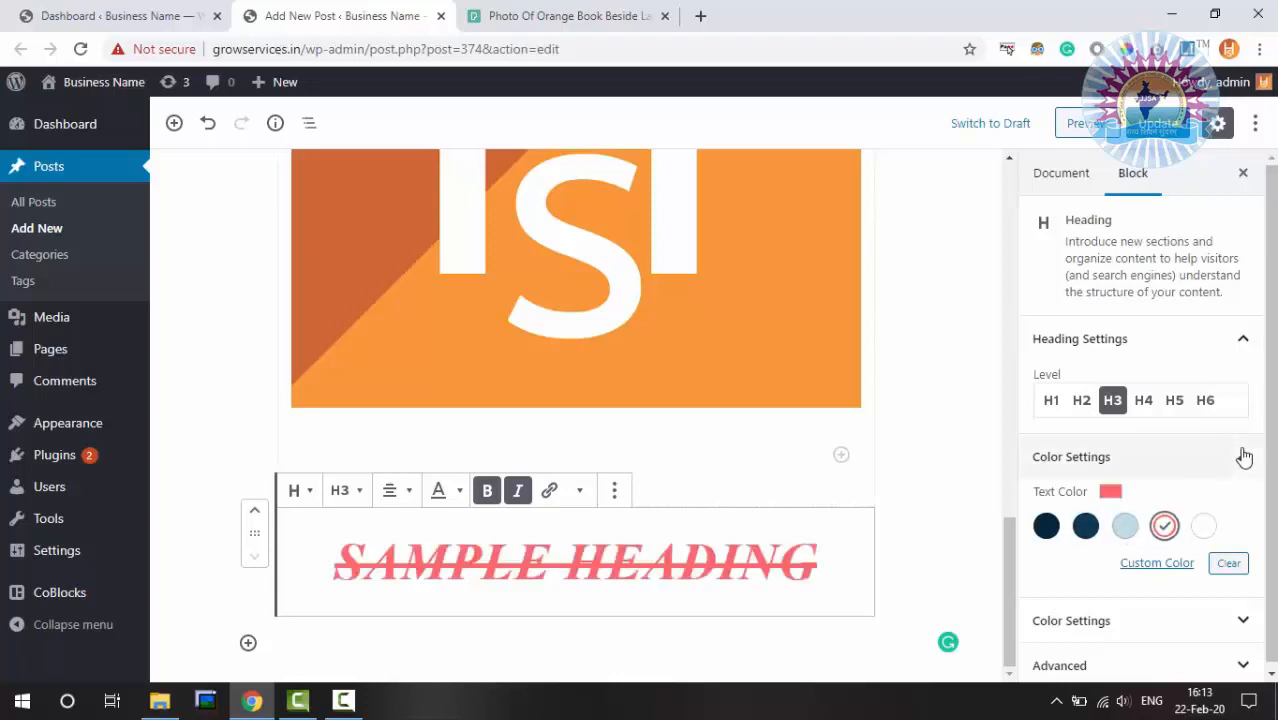
pyautogui.scroll(-1, 1241, 456)
pyautogui.click(1222, 616)
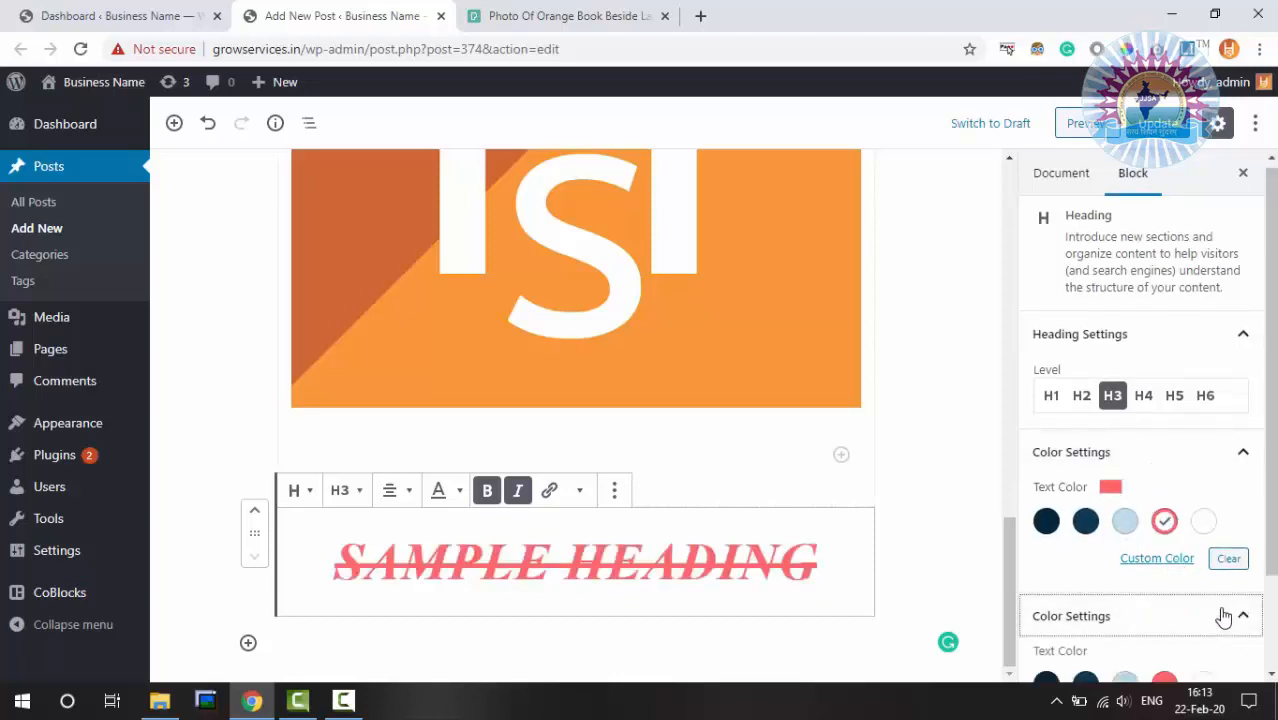
pyautogui.scroll(-2, 1180, 493)
pyautogui.click(1085, 566)
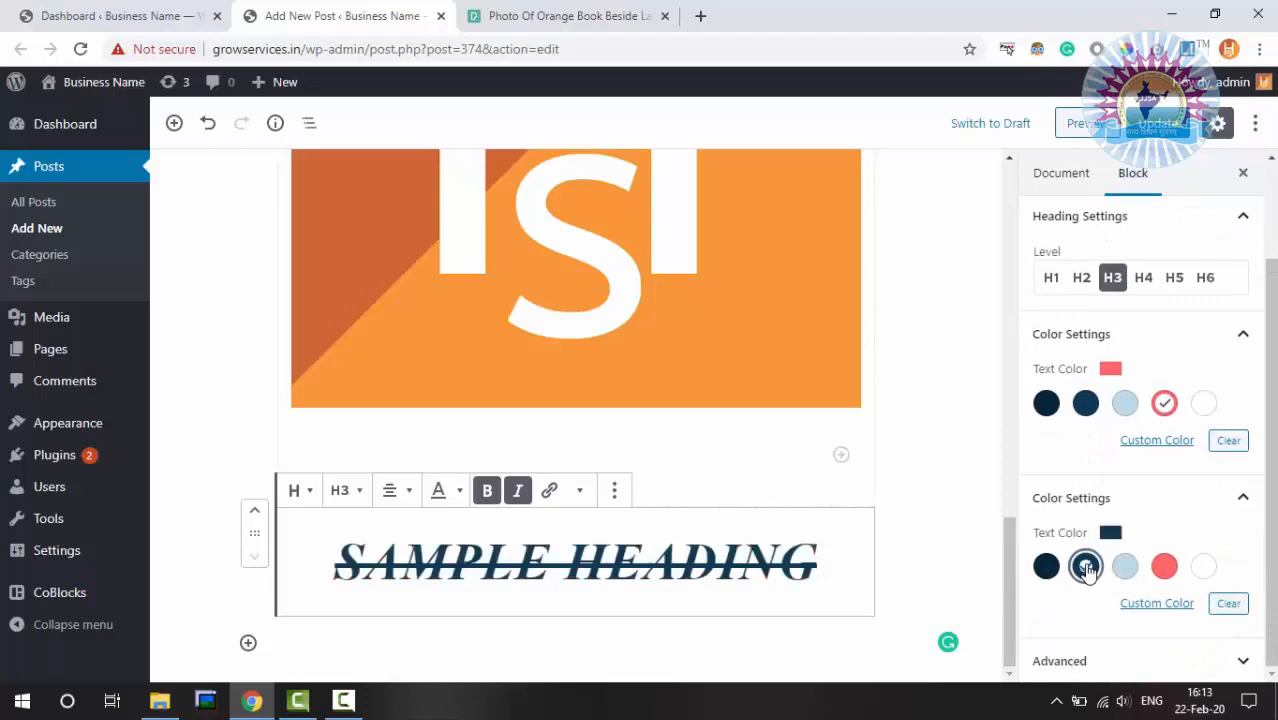
pyautogui.click(1046, 566)
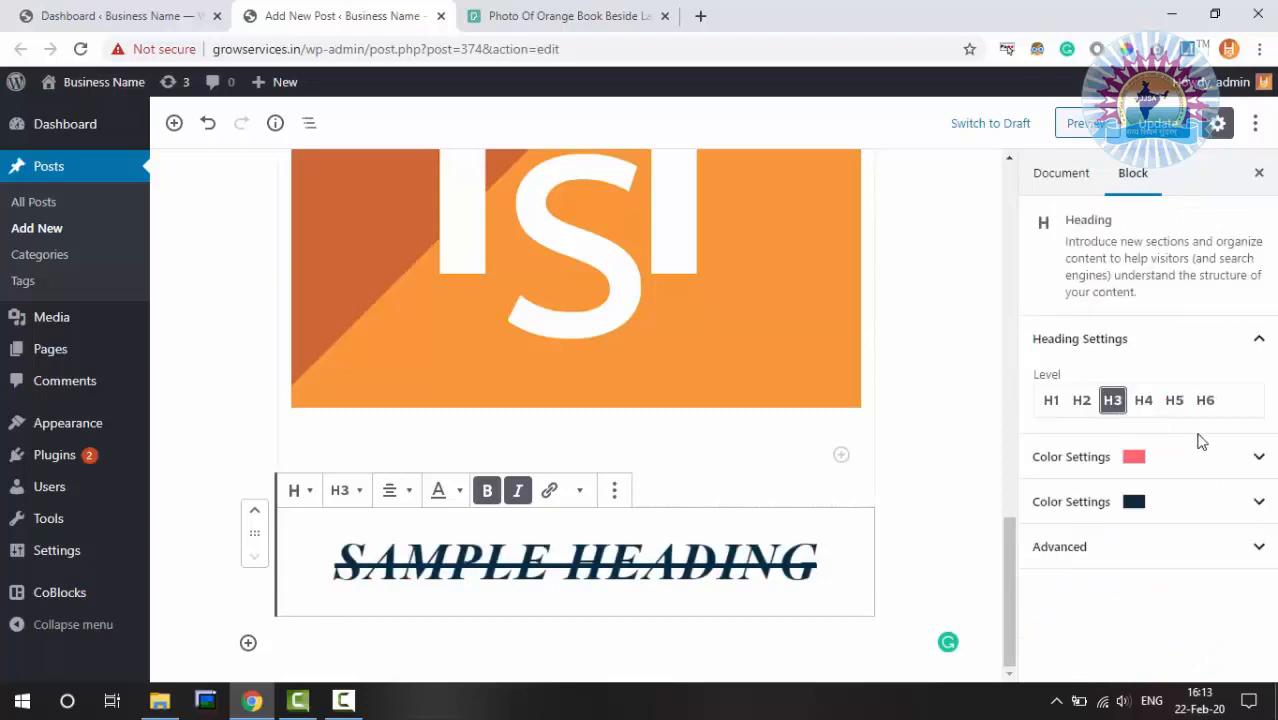
# Clear the heading's custom text colour, check Advanced settings, and update the post
pyautogui.click(1250, 460)
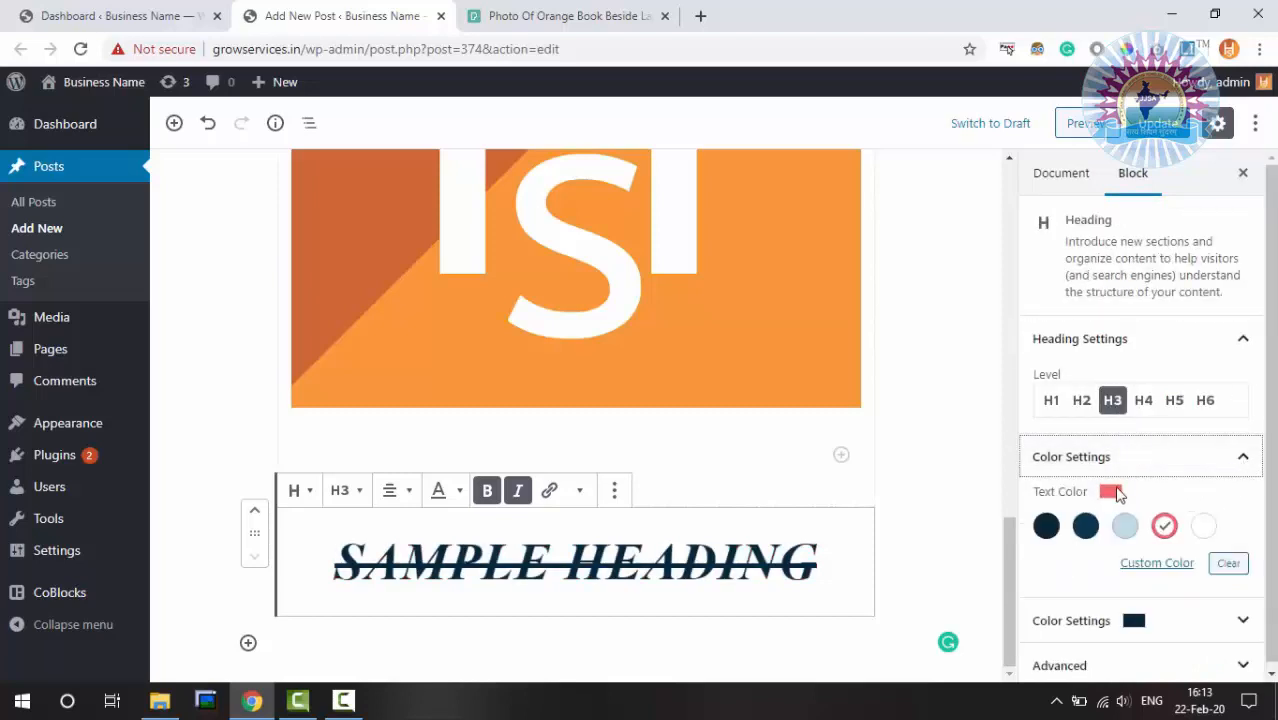
pyautogui.click(1157, 565)
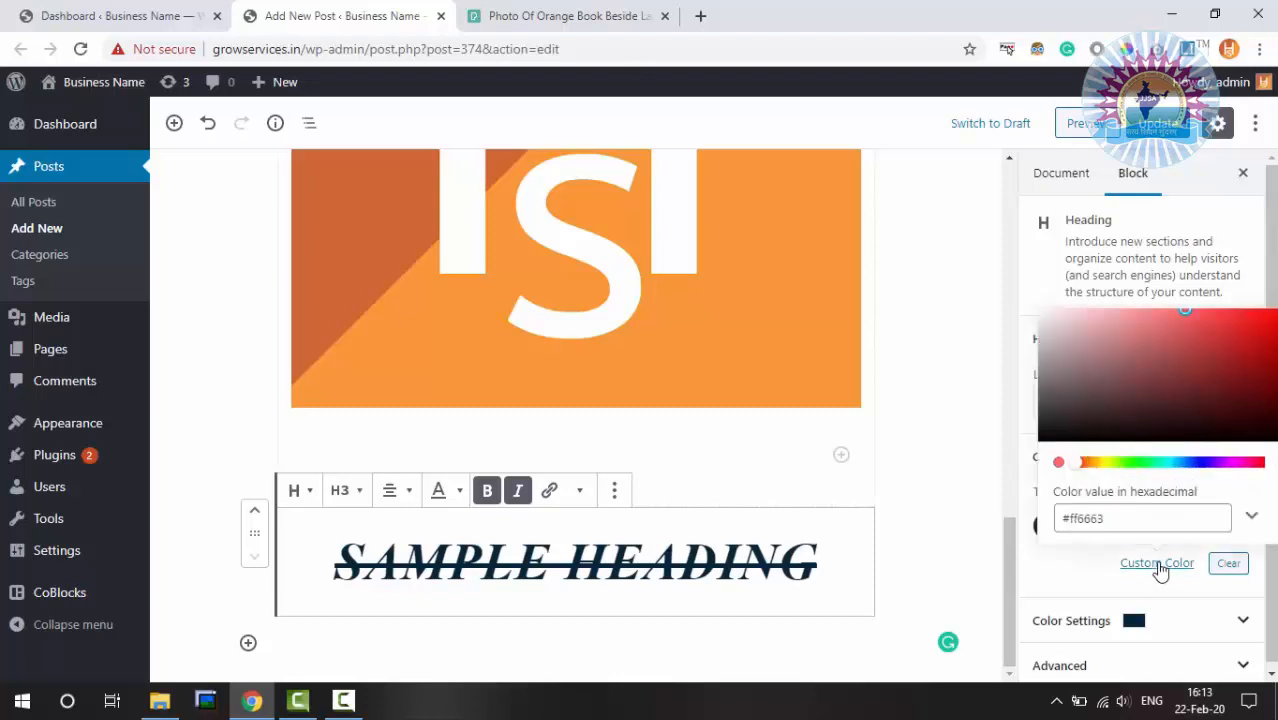
pyautogui.click(1226, 565)
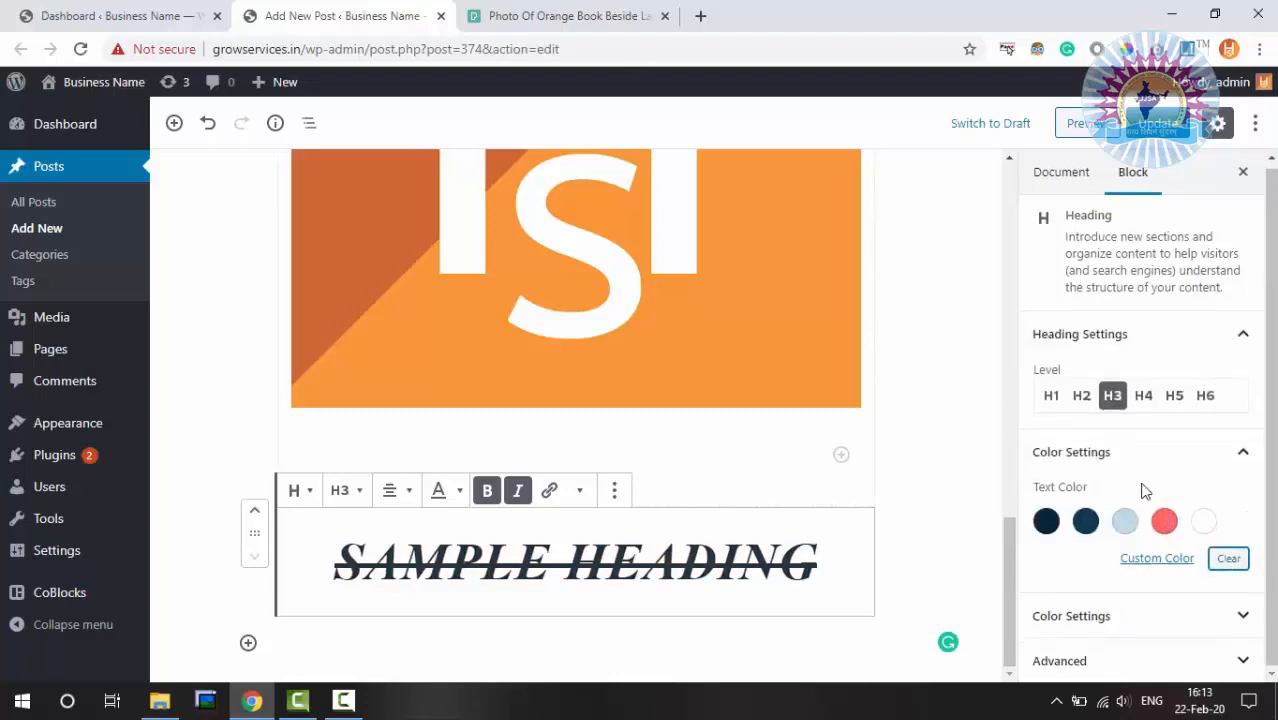
pyautogui.click(1208, 655)
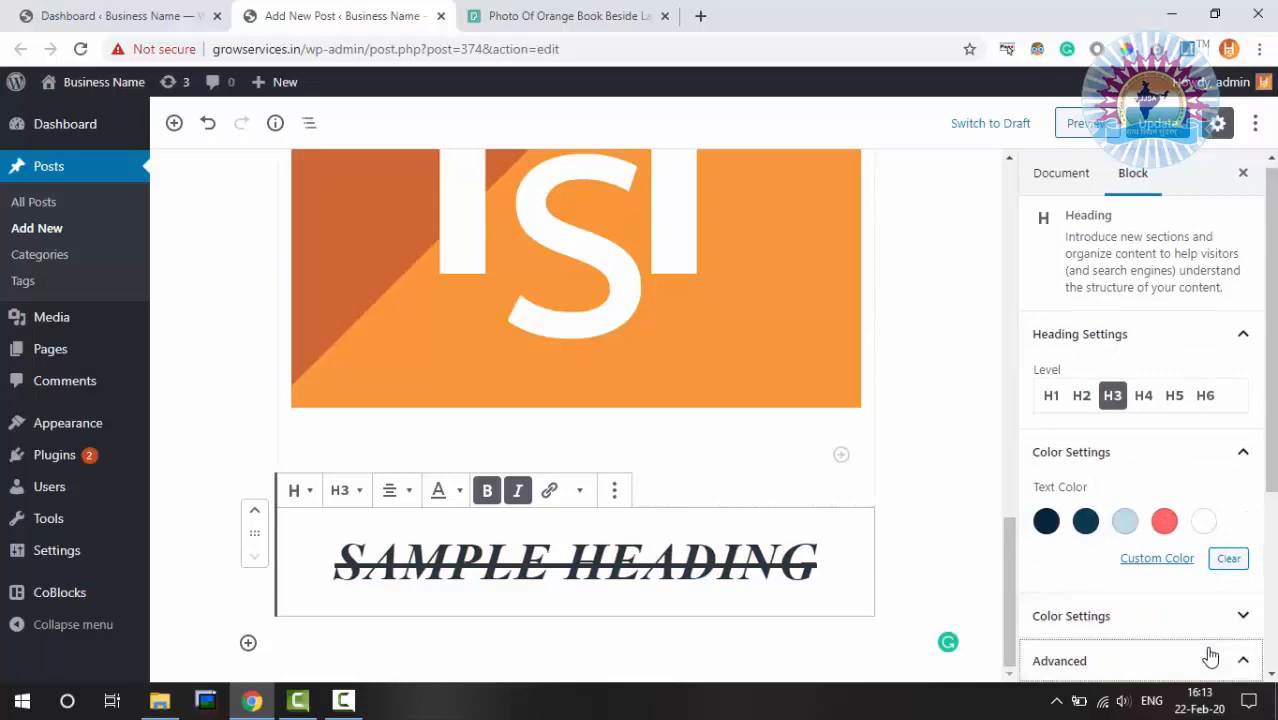
pyautogui.scroll(-3, 1200, 470)
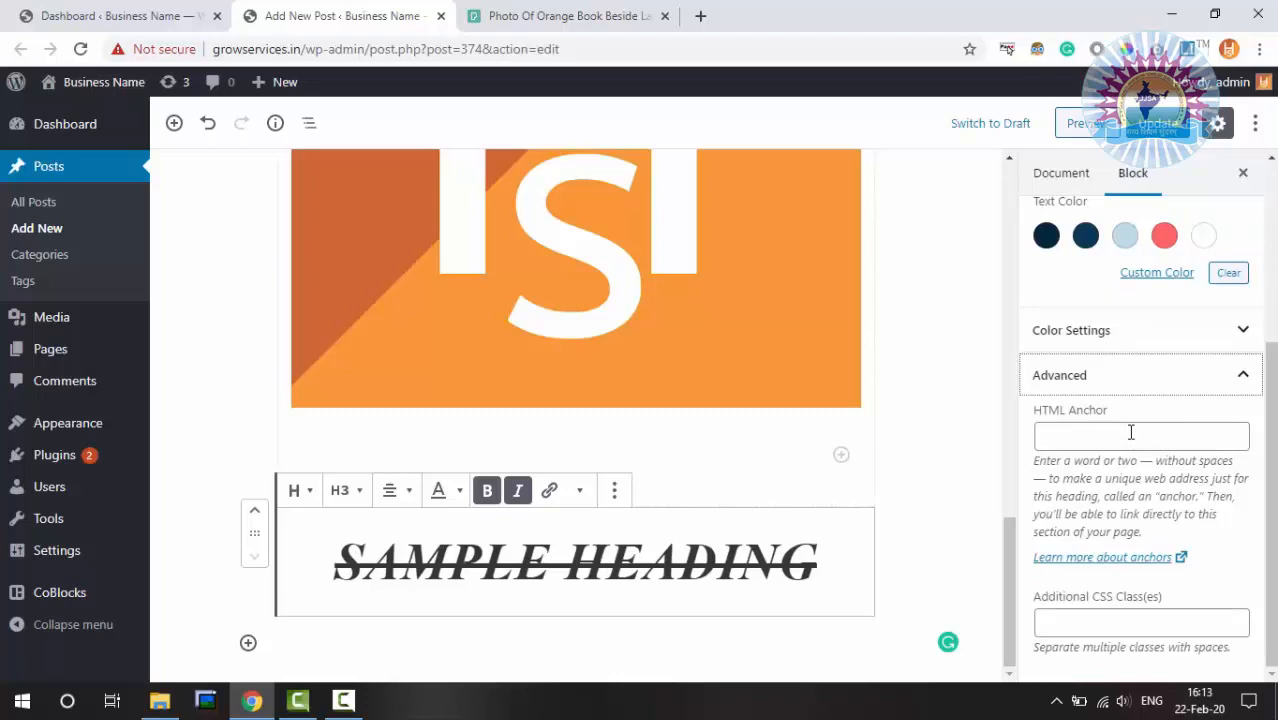
pyautogui.scroll(3, 1131, 432)
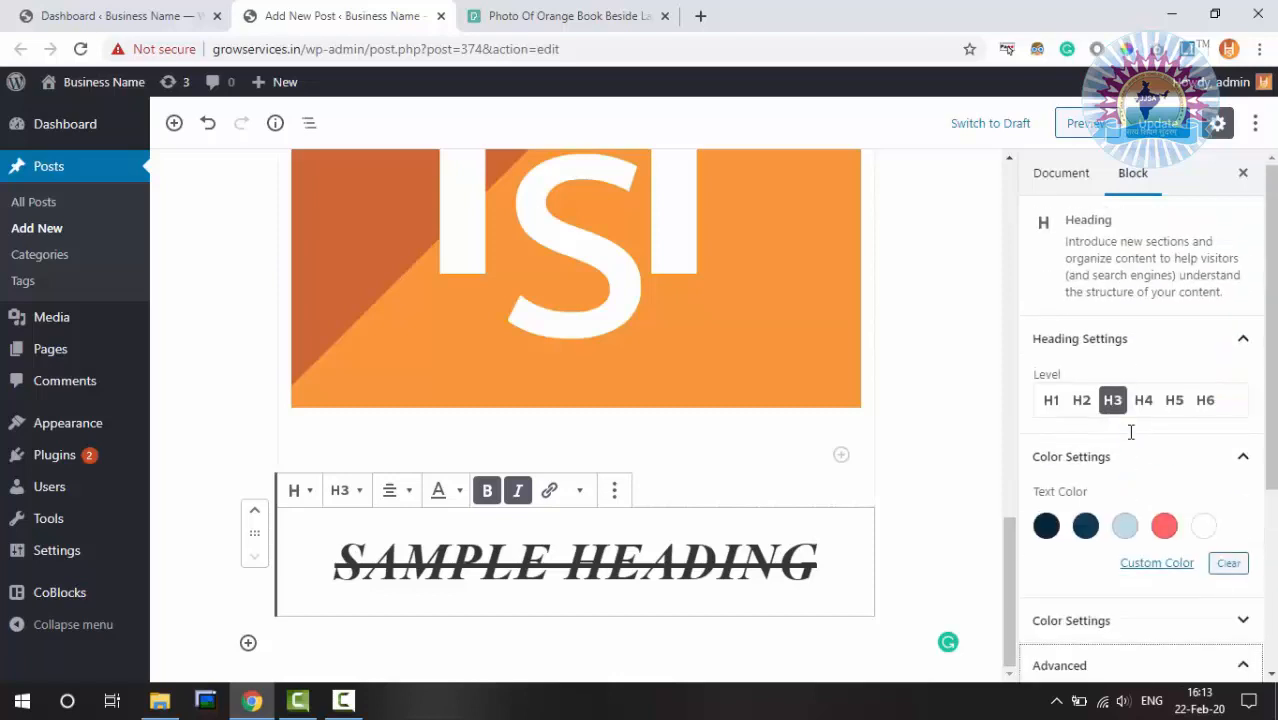
pyautogui.click(1152, 127)
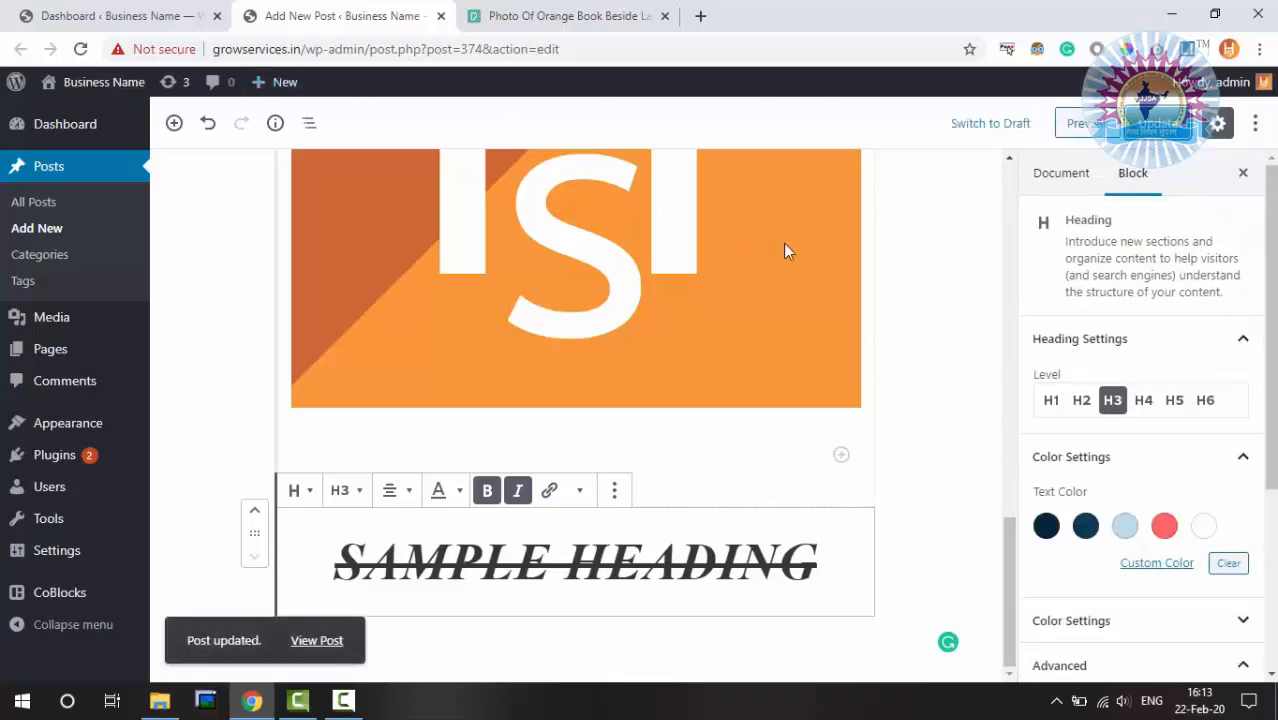
# Preview 'Sports Post Title' in a new tab down to SAMPLE HEADING, then return to the editor
pyautogui.scroll(5, 783, 213)
pyautogui.click(1082, 127)
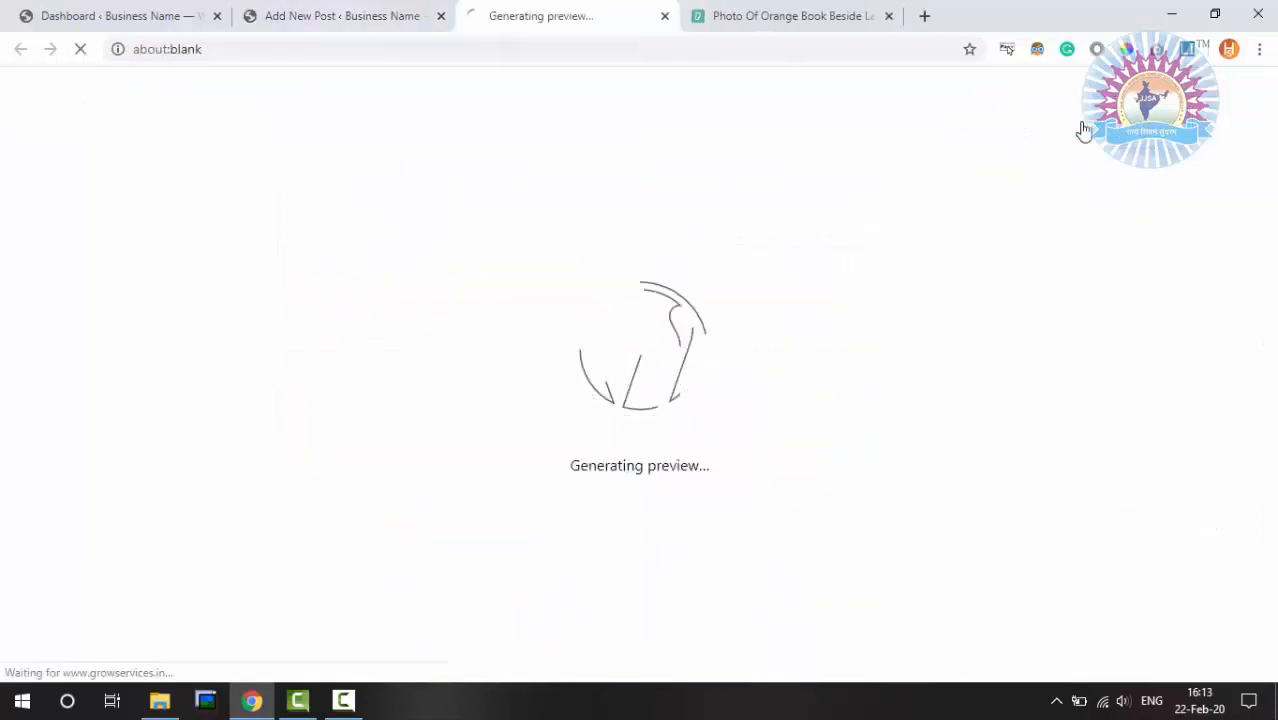
pyautogui.scroll(-9, 908, 376)
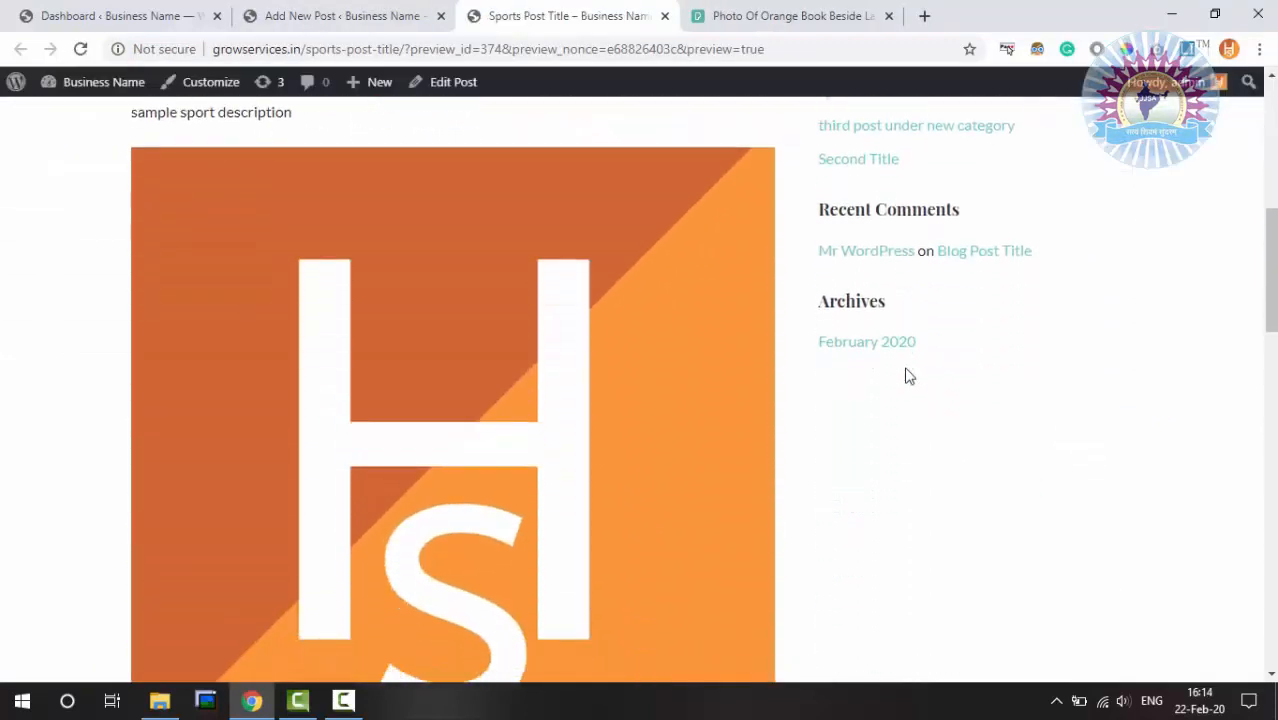
pyautogui.scroll(-3, 908, 376)
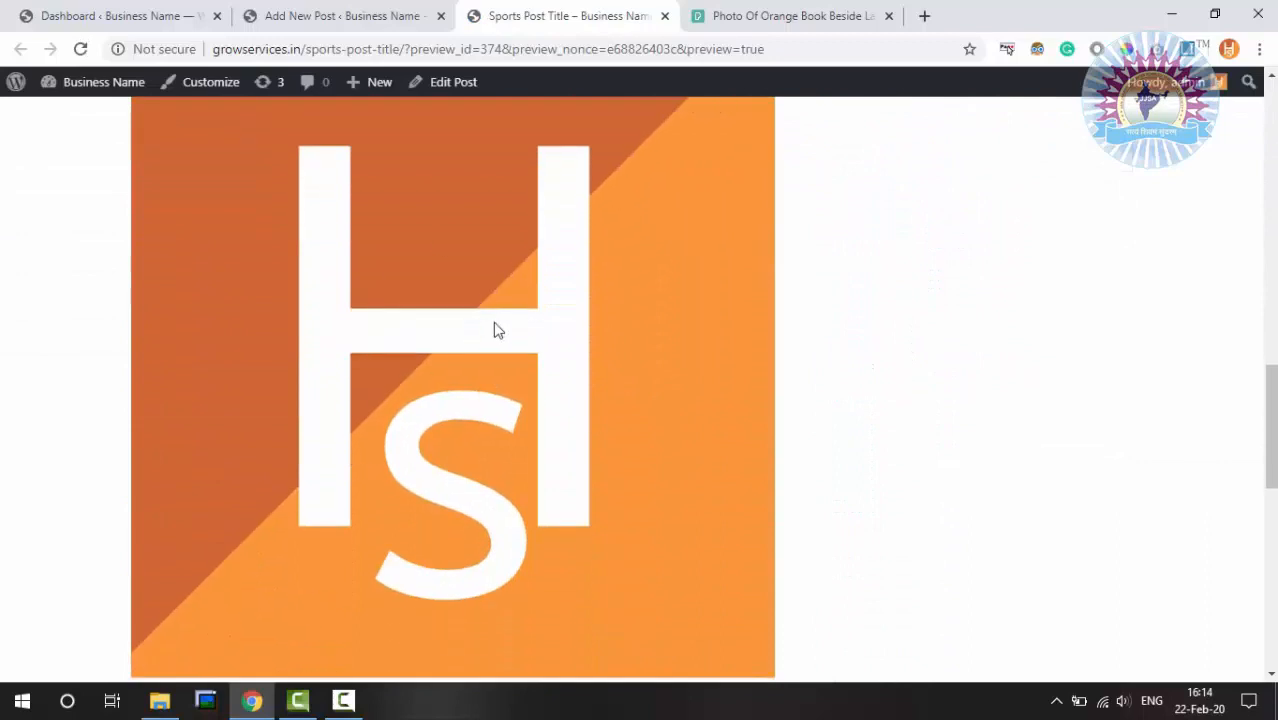
pyautogui.scroll(-5, 548, 337)
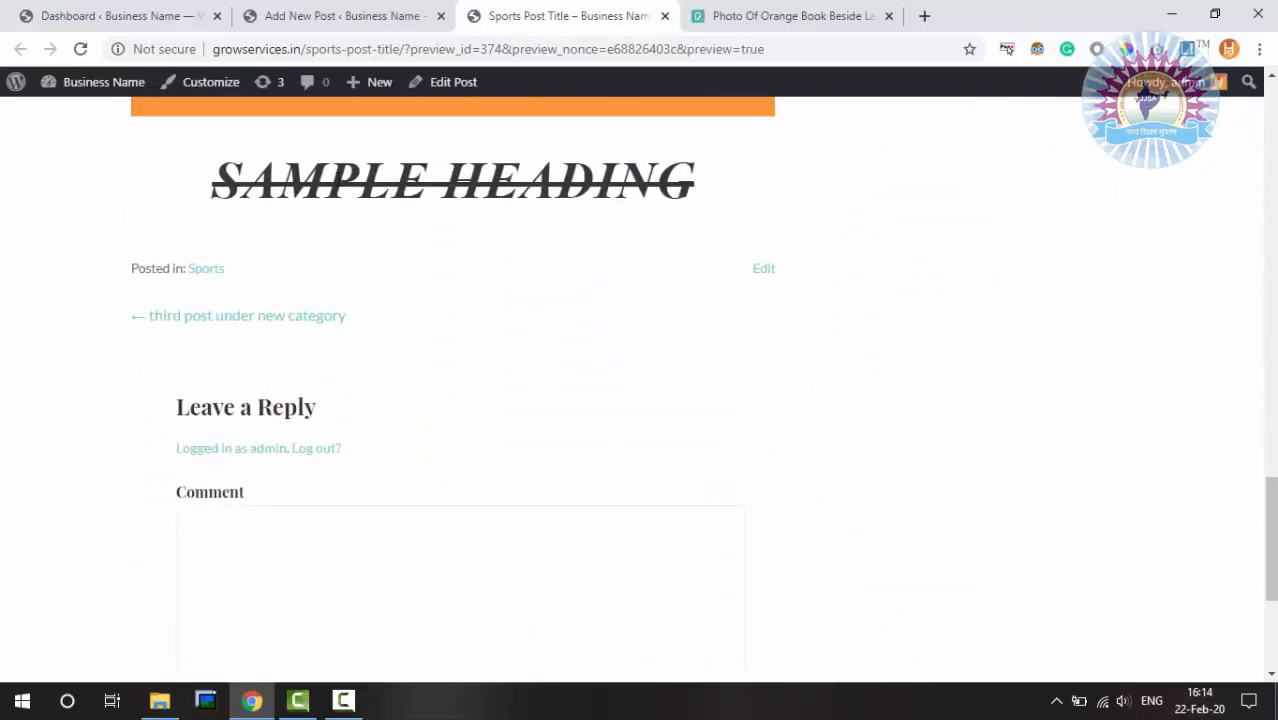
pyautogui.click(245, 12)
pyautogui.scroll(-5, 632, 316)
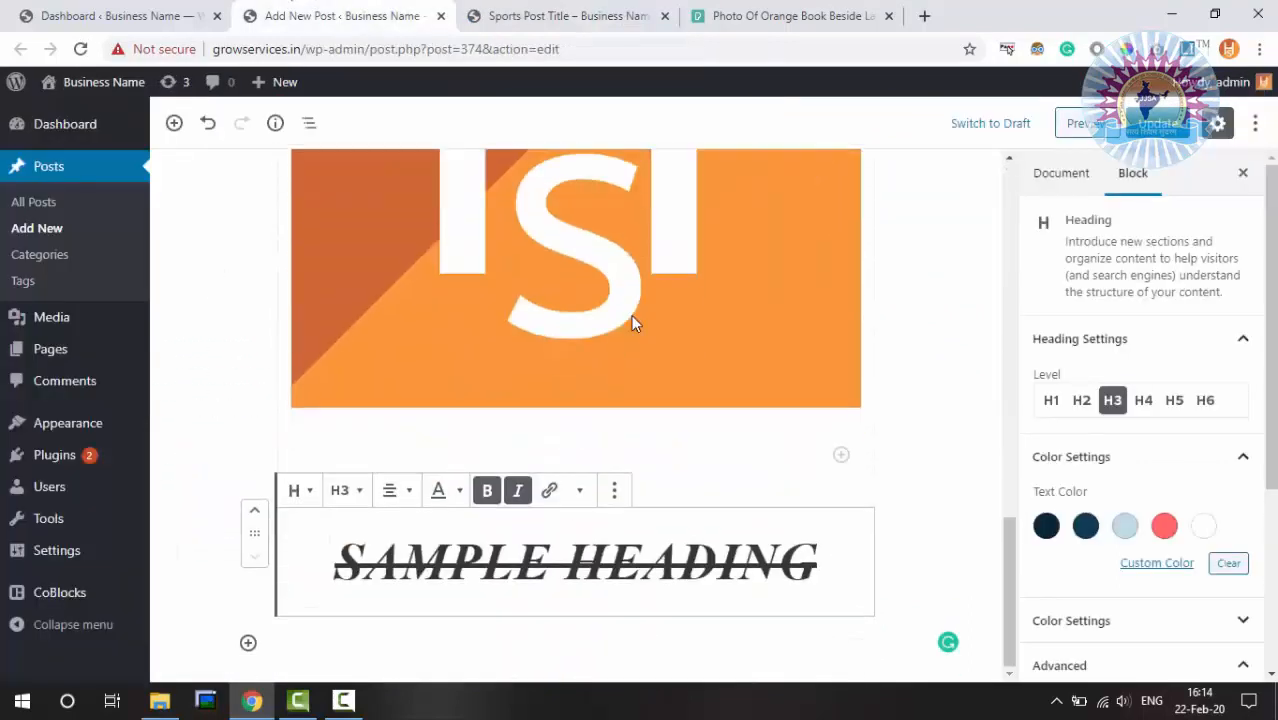
# Open the block inserter below the heading and search for a phone number plus '(Free Training Pack)'
pyautogui.click(248, 644)
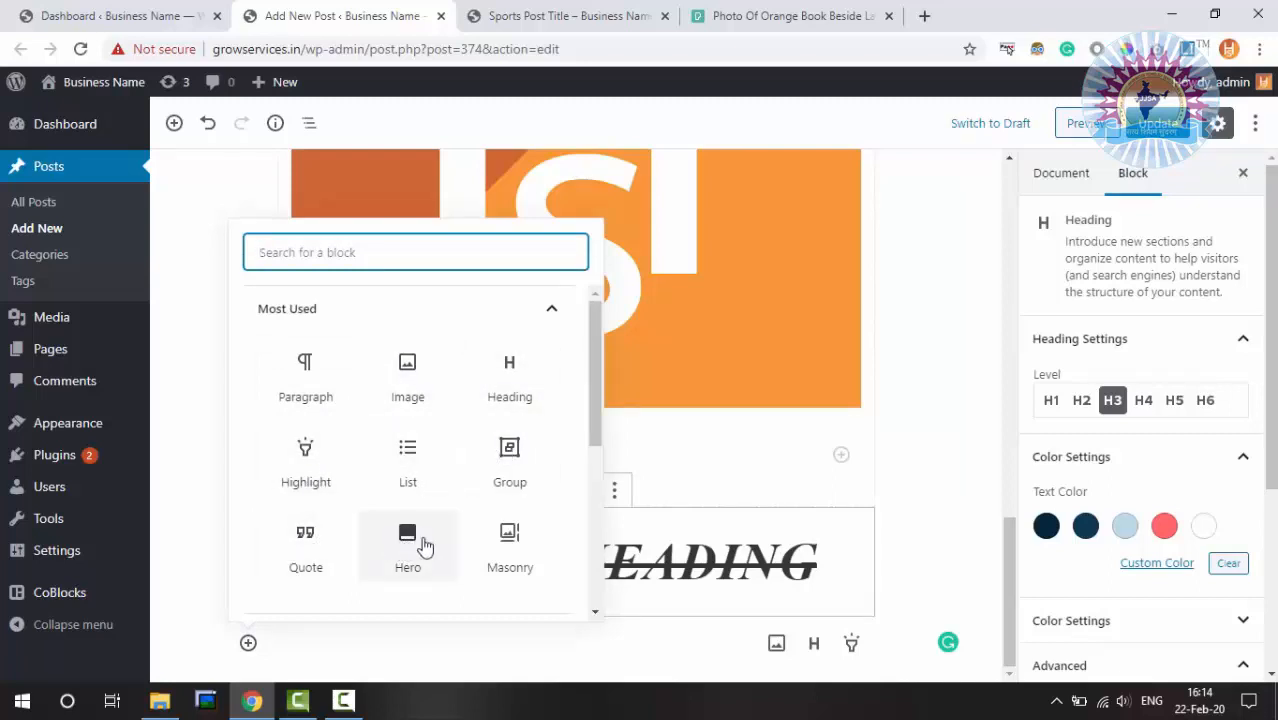
pyautogui.moveTo(597, 330); pyautogui.dragTo(592, 494)
pyautogui.click(454, 250)
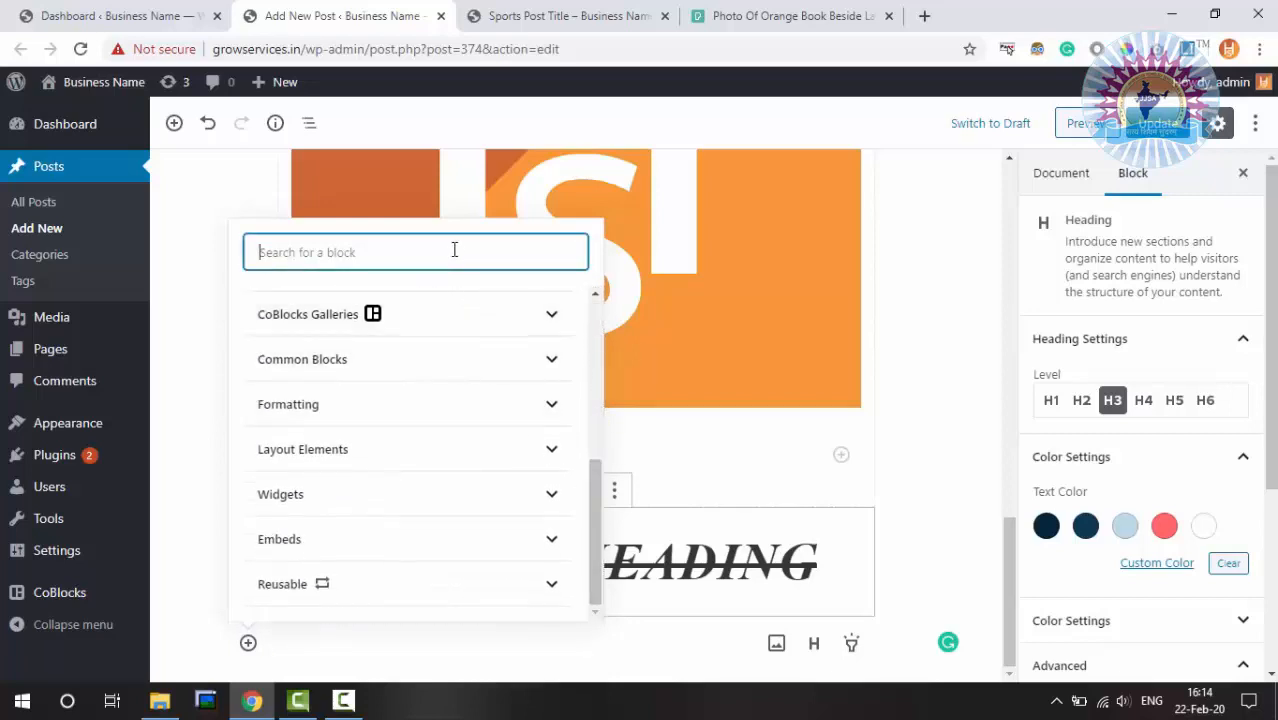
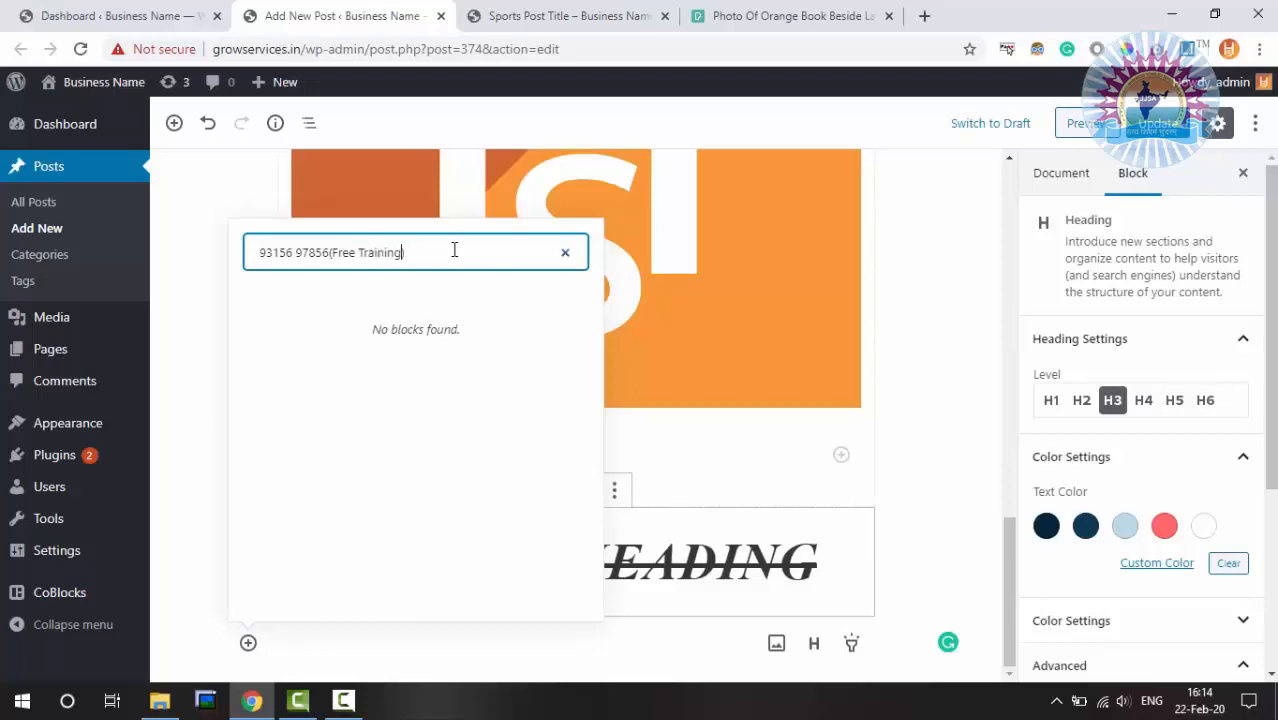
pyautogui.press('Left')
pyautogui.write('Pack')
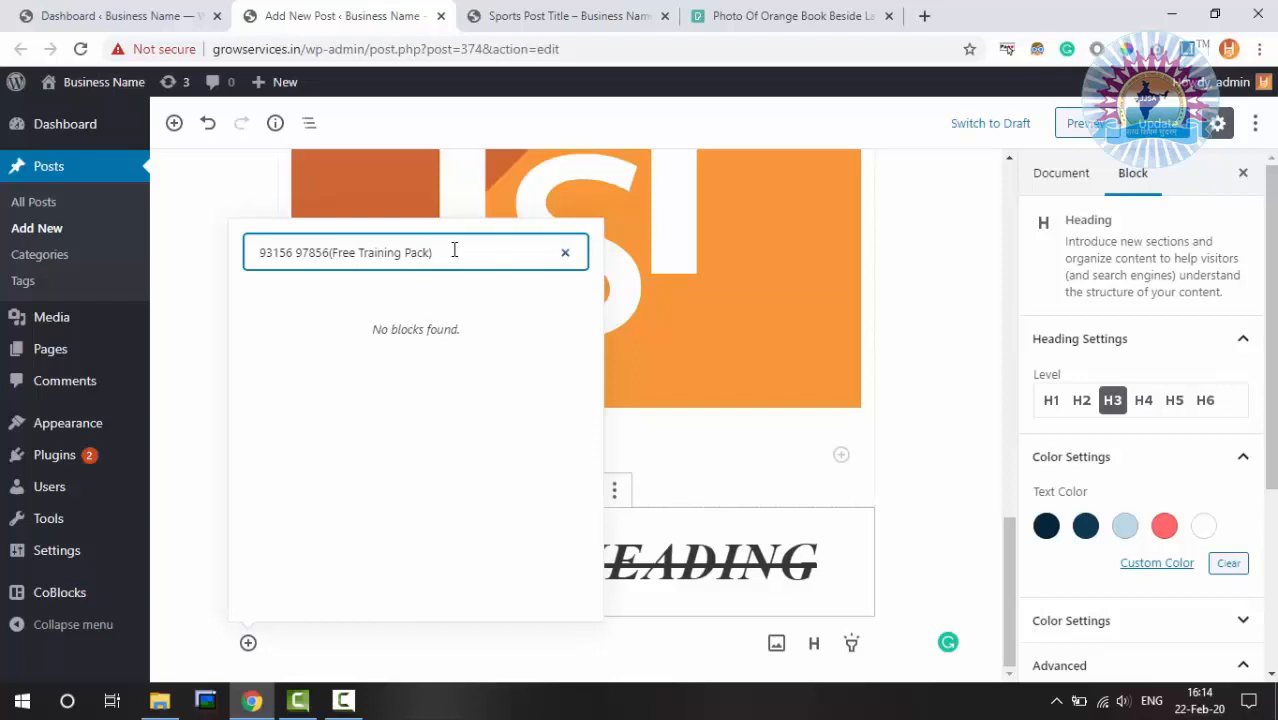